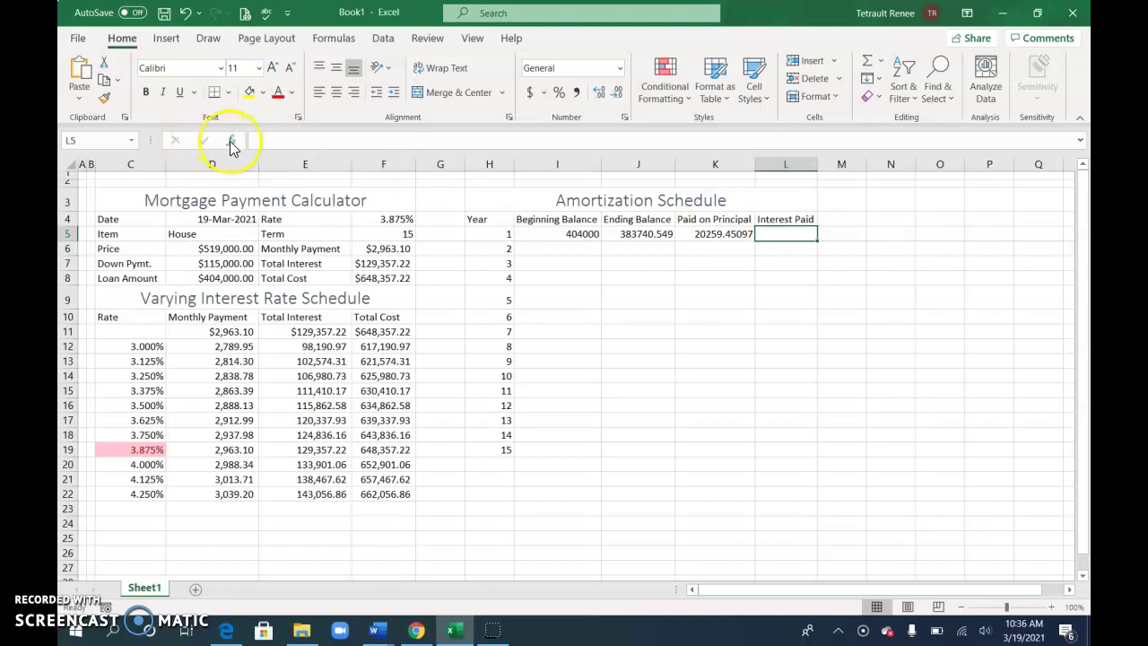
# - Insert an IF function in L5 with logical test I5>0, value if true 12*$F$6-K5 and value if false 0
pyautogui.click(231, 143)
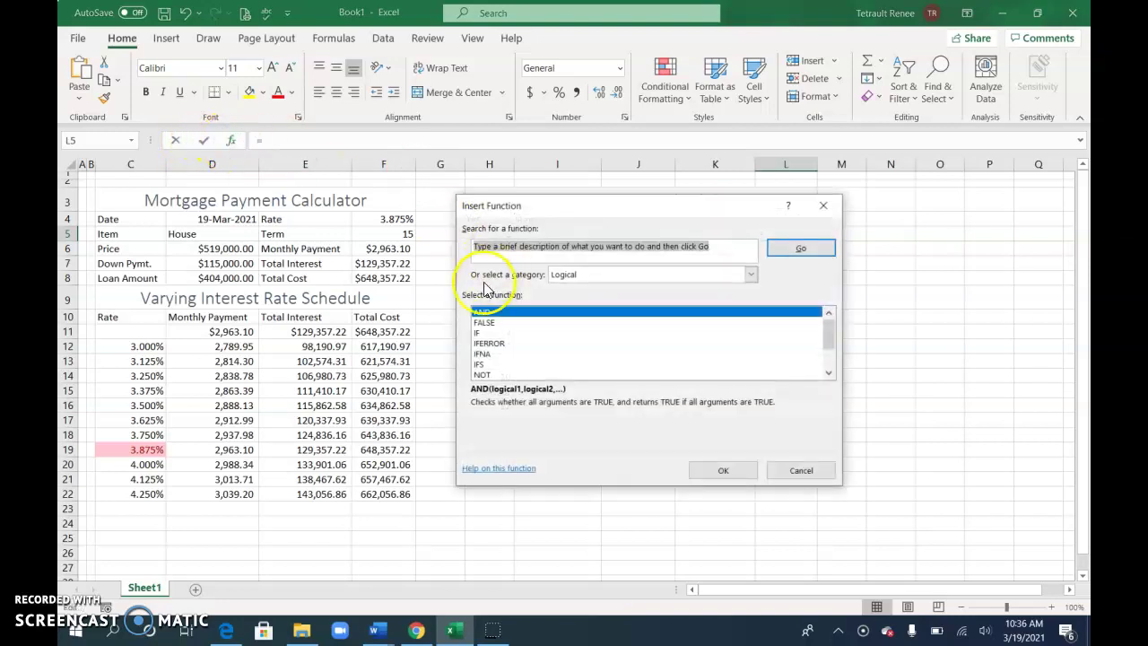
pyautogui.click(476, 333)
pyautogui.click(702, 468)
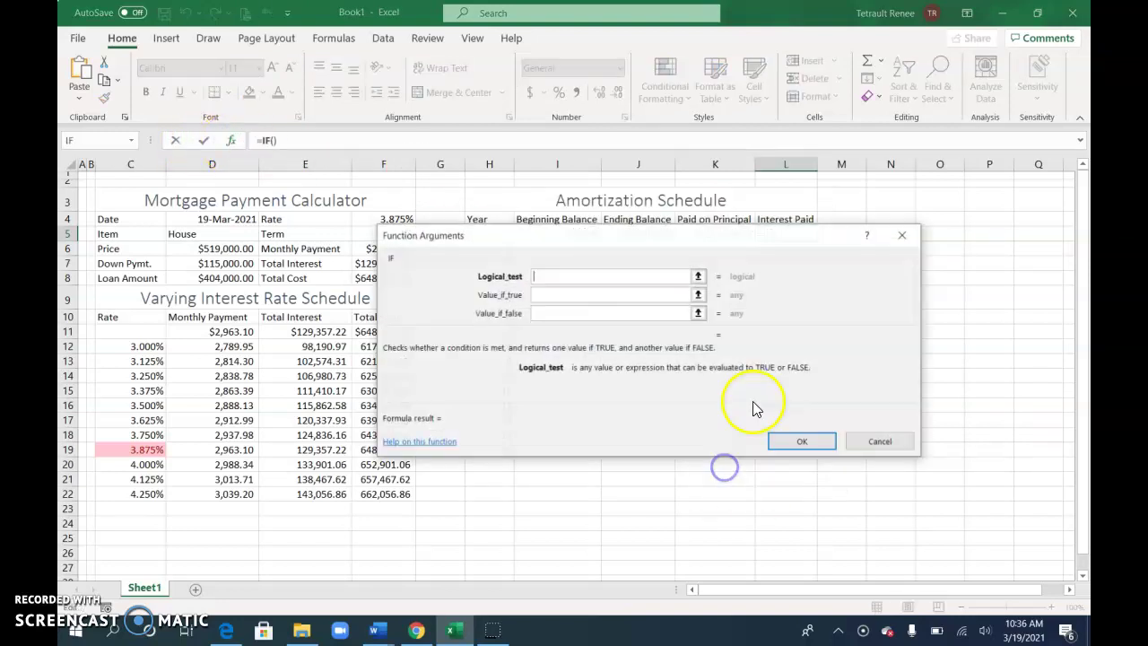
pyautogui.moveTo(687, 232); pyautogui.dragTo(687, 325)
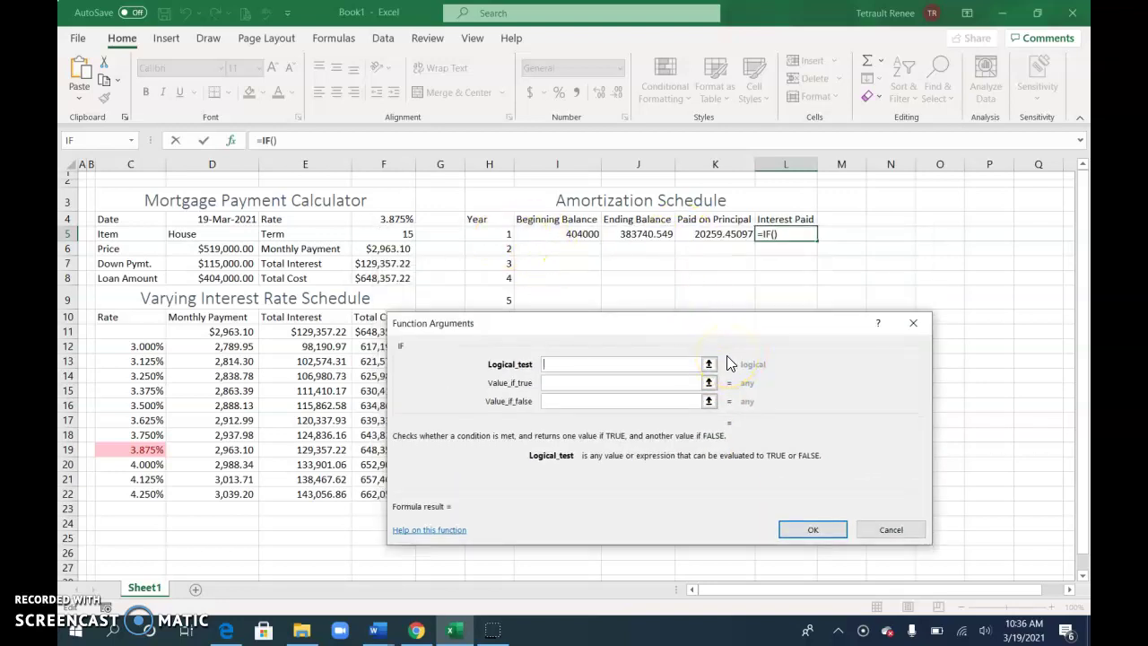
pyautogui.write('i5>0')
pyautogui.press('Tab')
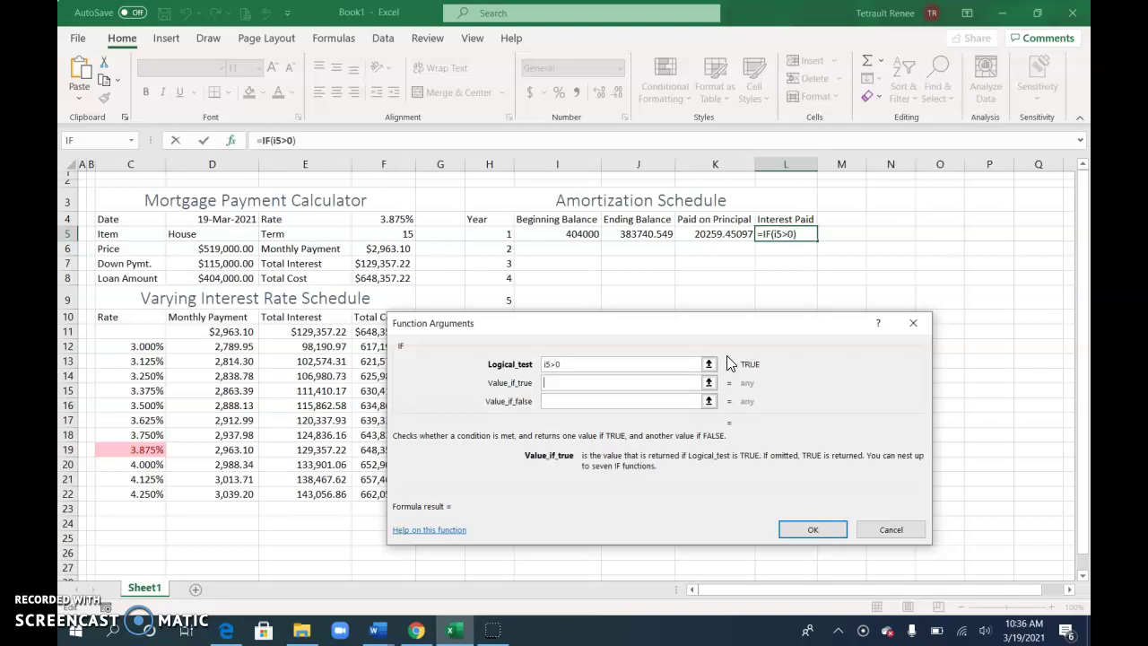
pyautogui.write('12*$F$6')
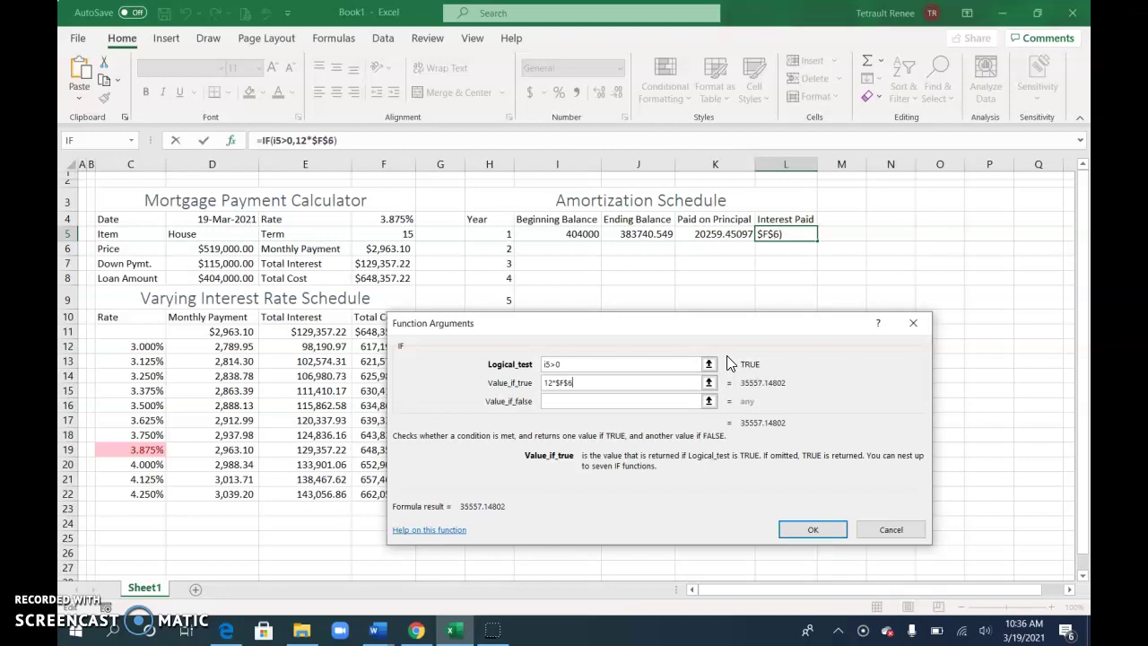
pyautogui.write('-K')
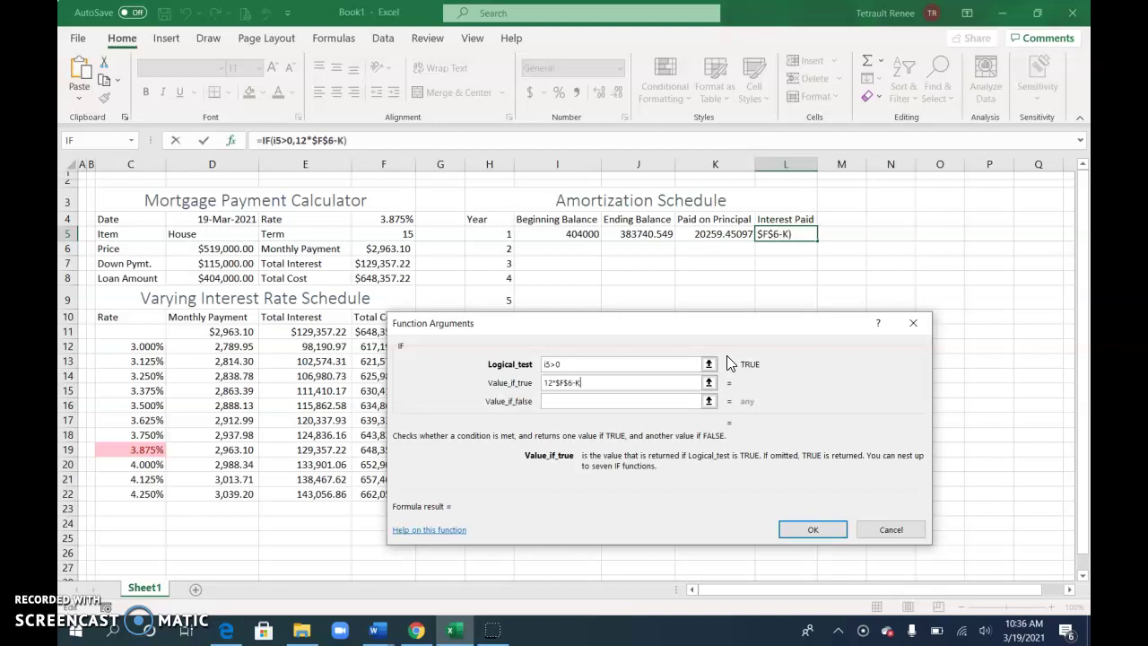
pyautogui.write('5')
pyautogui.press('Tab')
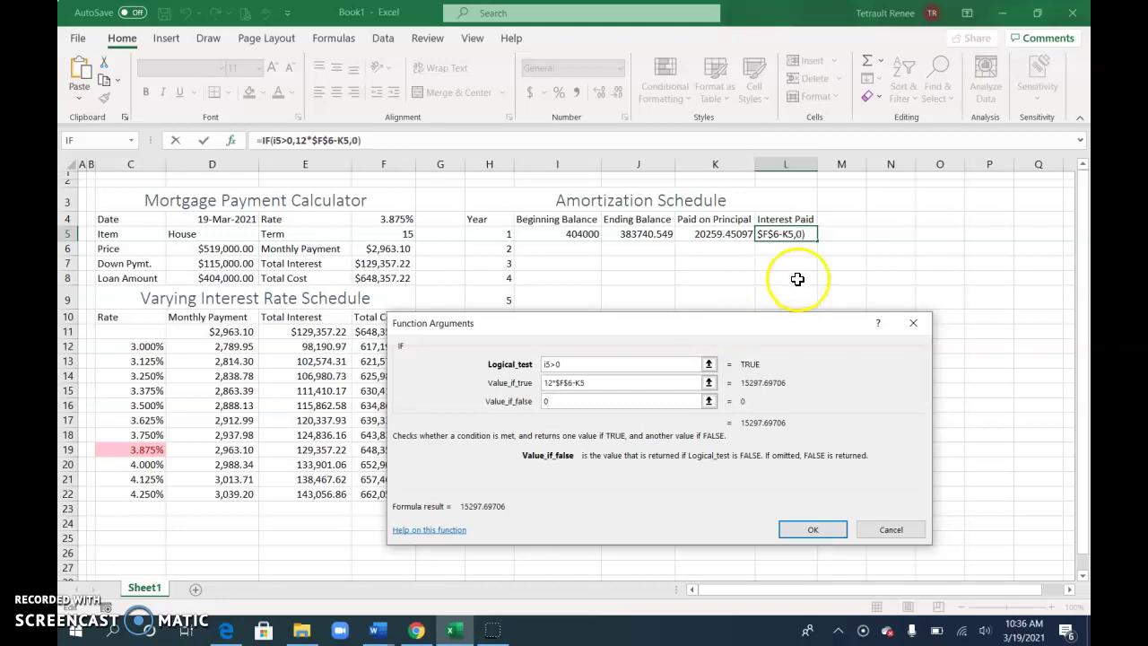
pyautogui.click(813, 529)
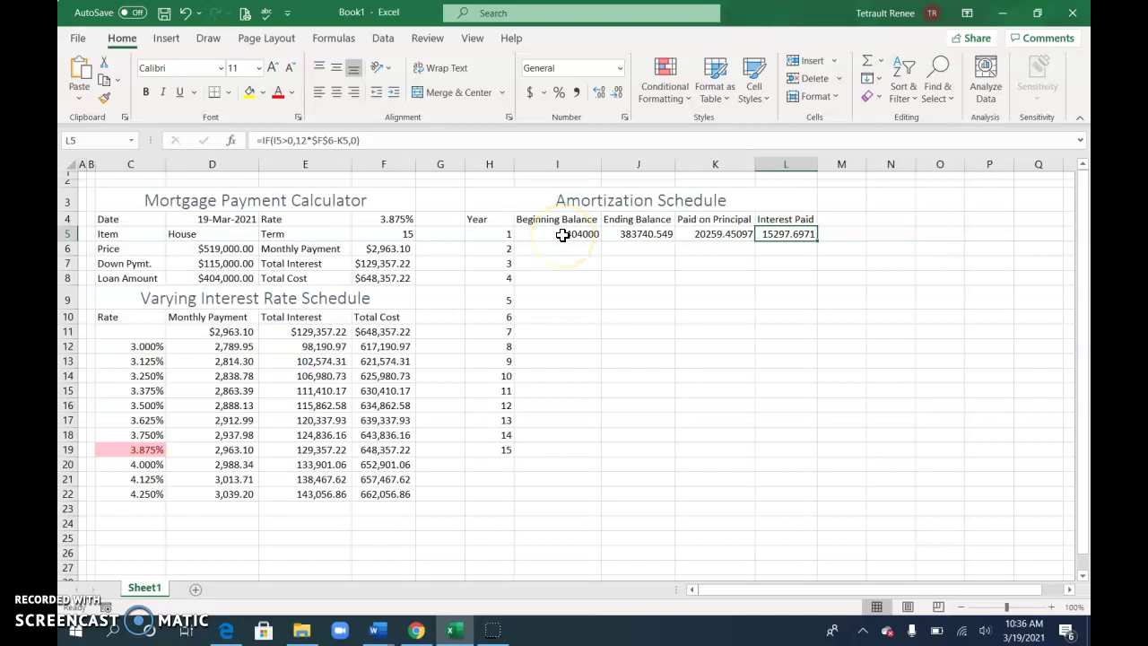
# - Format I5:L5 as Currency with the $ symbol, two decimal places and negative numbers in red parentheses
pyautogui.moveTo(562, 234); pyautogui.dragTo(792, 233)
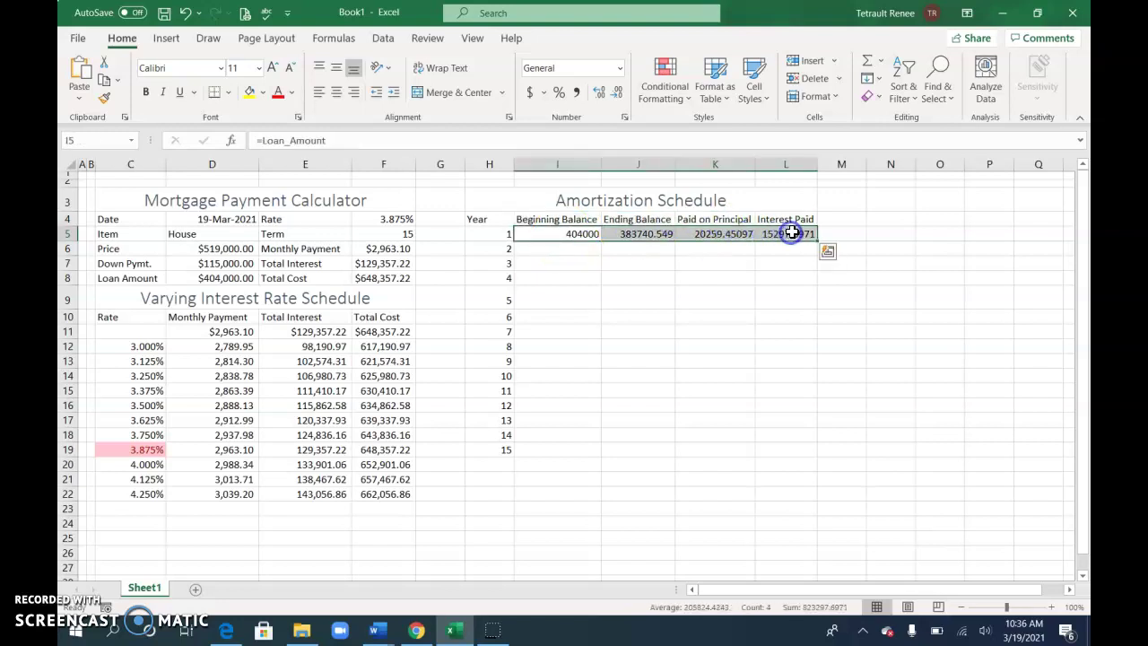
pyautogui.click(625, 119)
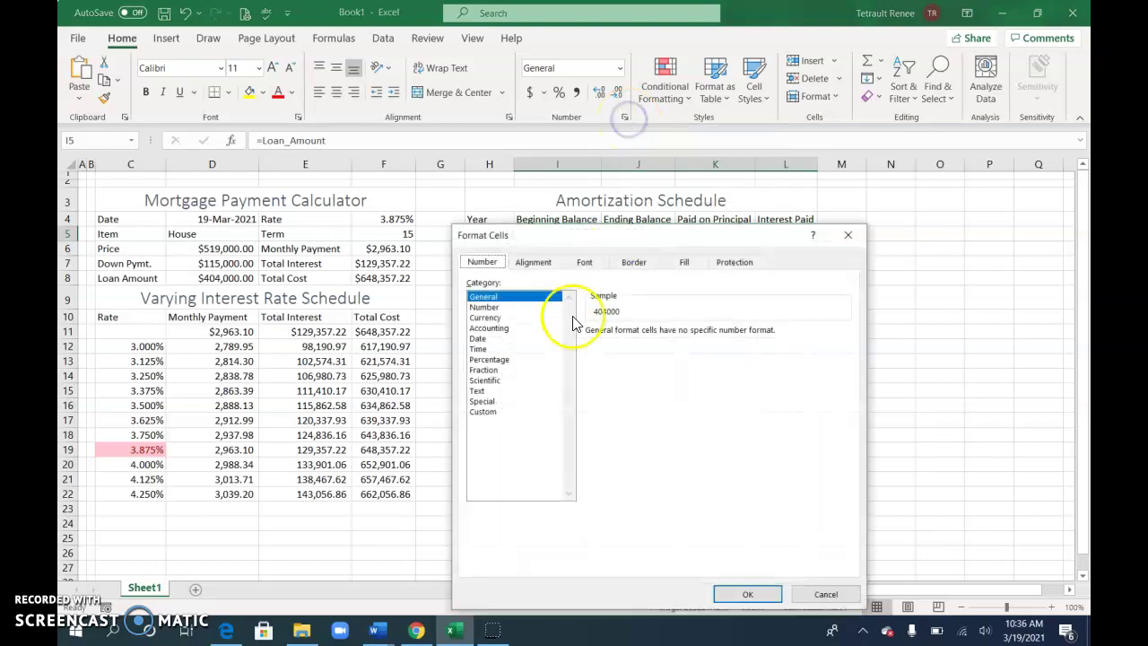
pyautogui.click(499, 317)
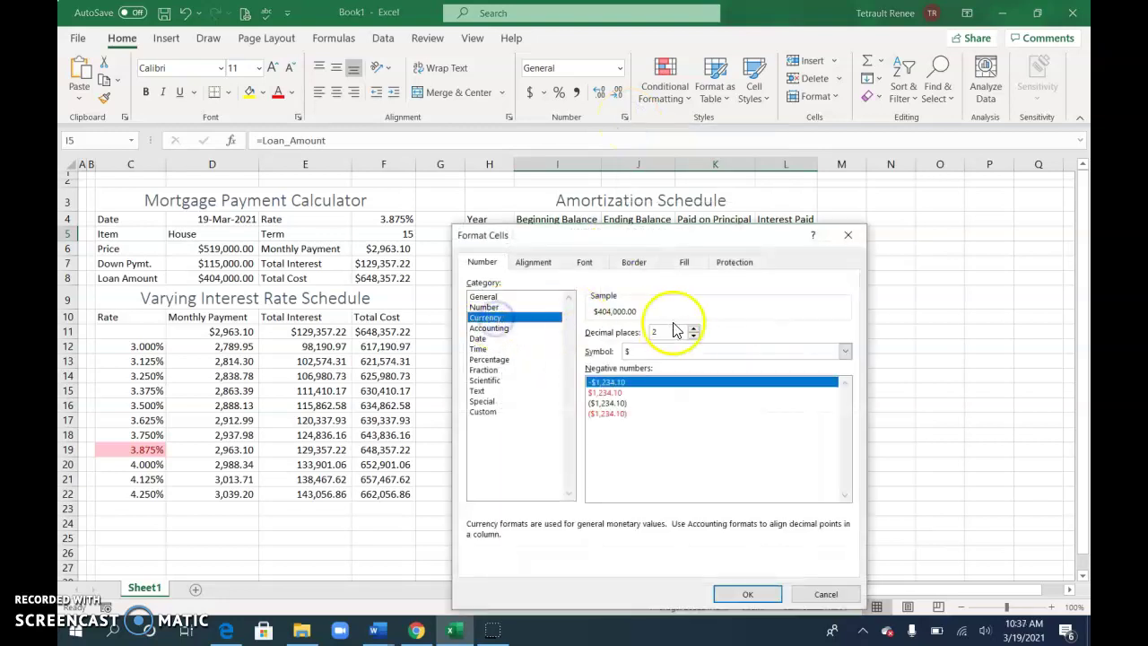
pyautogui.click(618, 416)
pyautogui.click(770, 593)
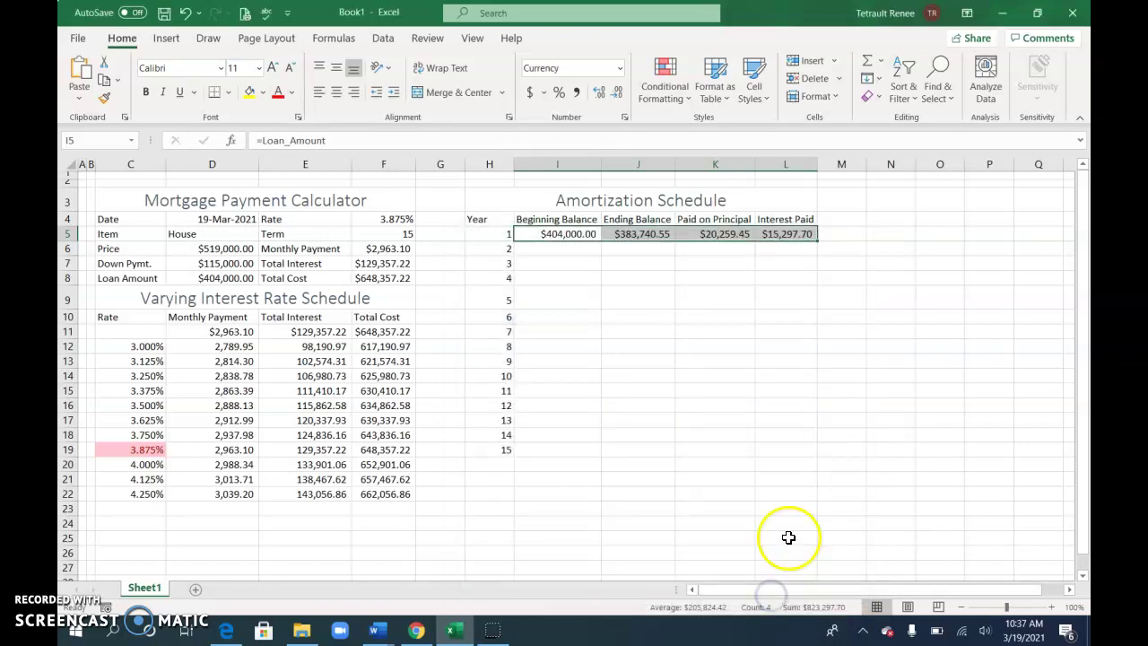
# - Fill the year 1 formulas in J5:L5 down through row 19 of the amortization schedule
pyautogui.click(687, 350)
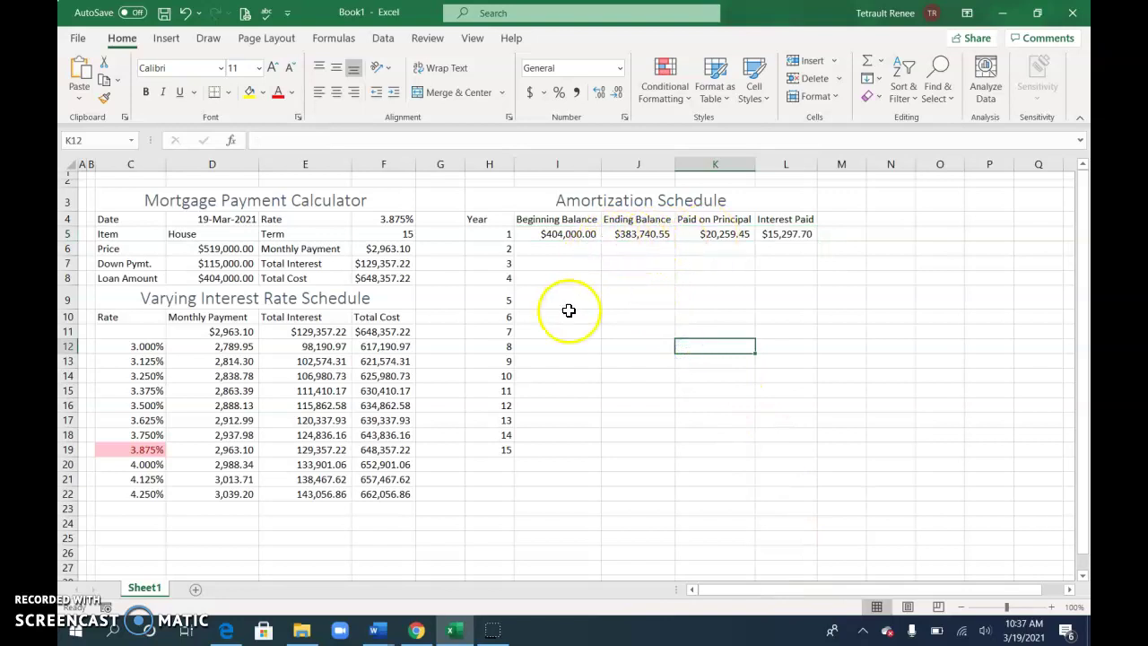
pyautogui.click(630, 235)
pyautogui.moveTo(671, 233); pyautogui.dragTo(804, 462)
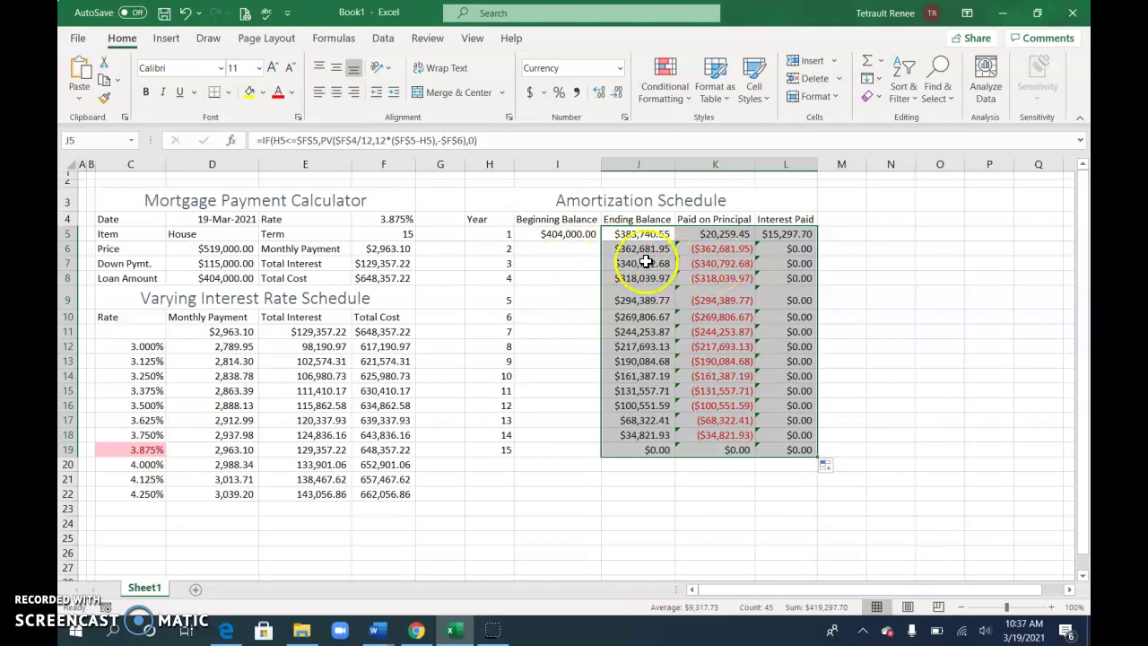
# - Enter =J5 as the year 2 beginning balance in I6 and fill it down to I19
pyautogui.click(554, 249)
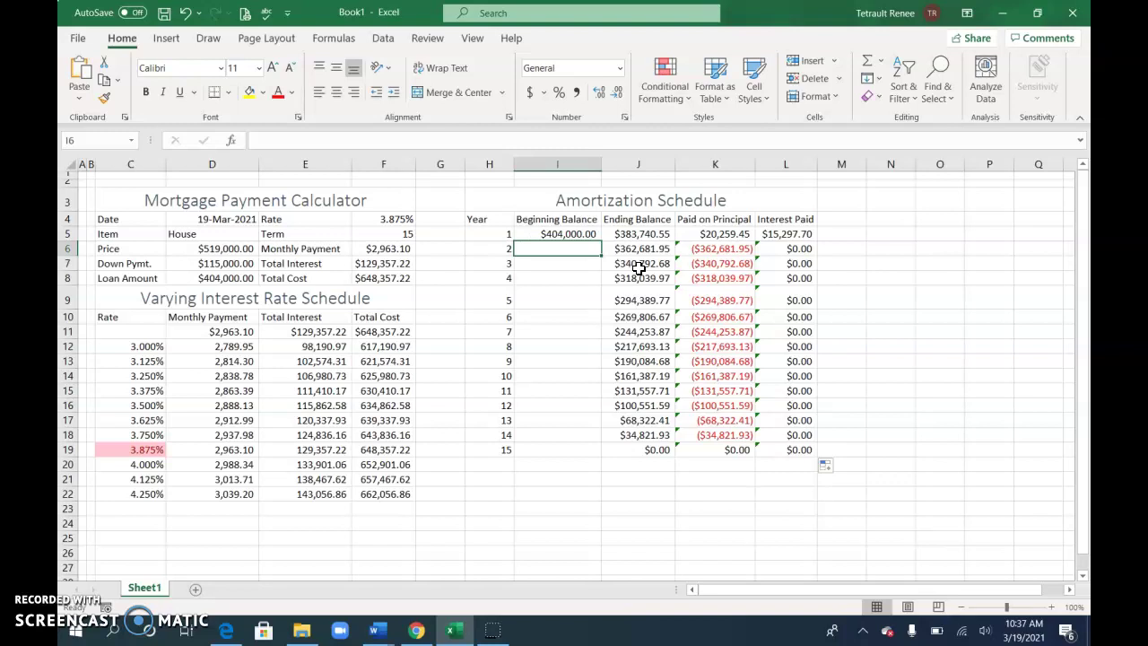
pyautogui.write('=j5')
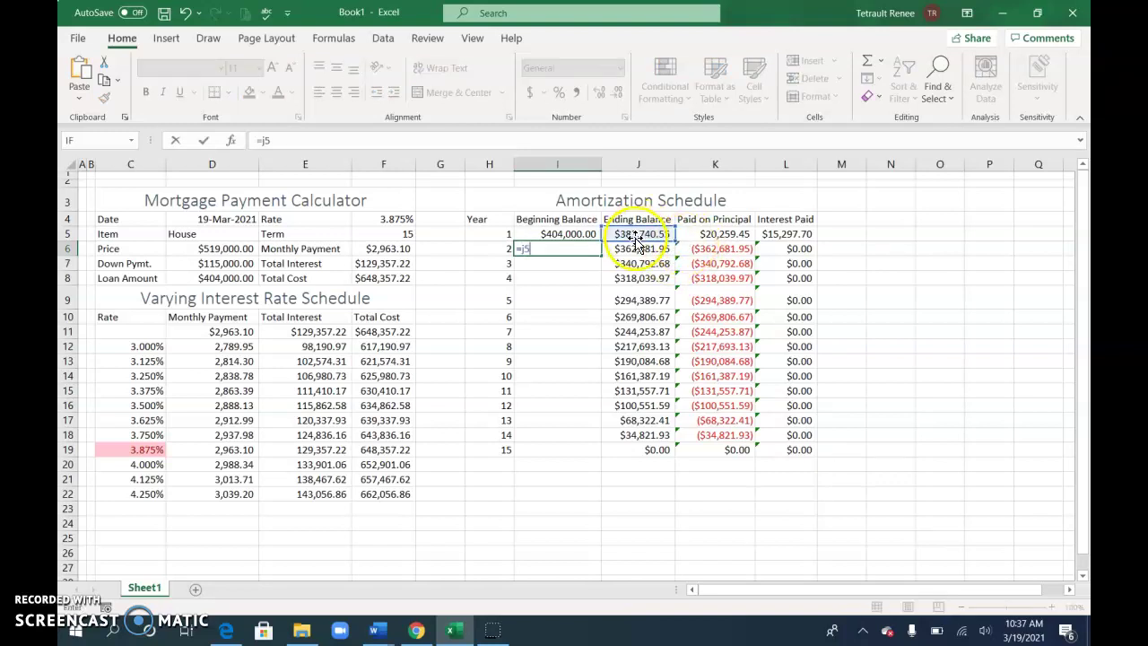
pyautogui.press('Return')
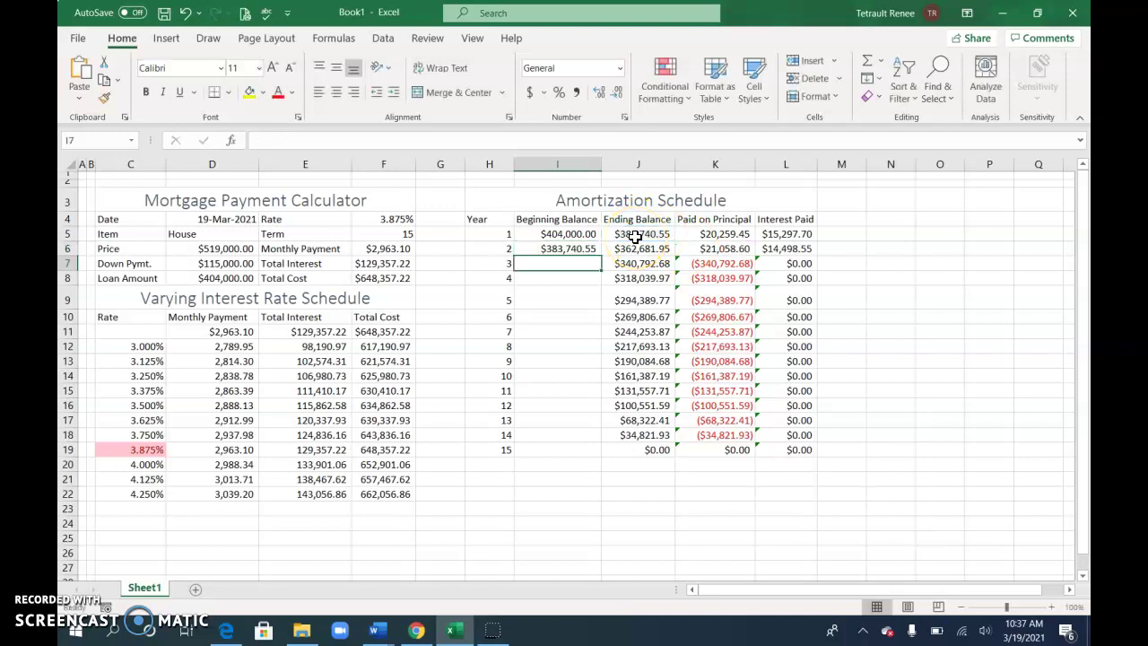
pyautogui.click(591, 248)
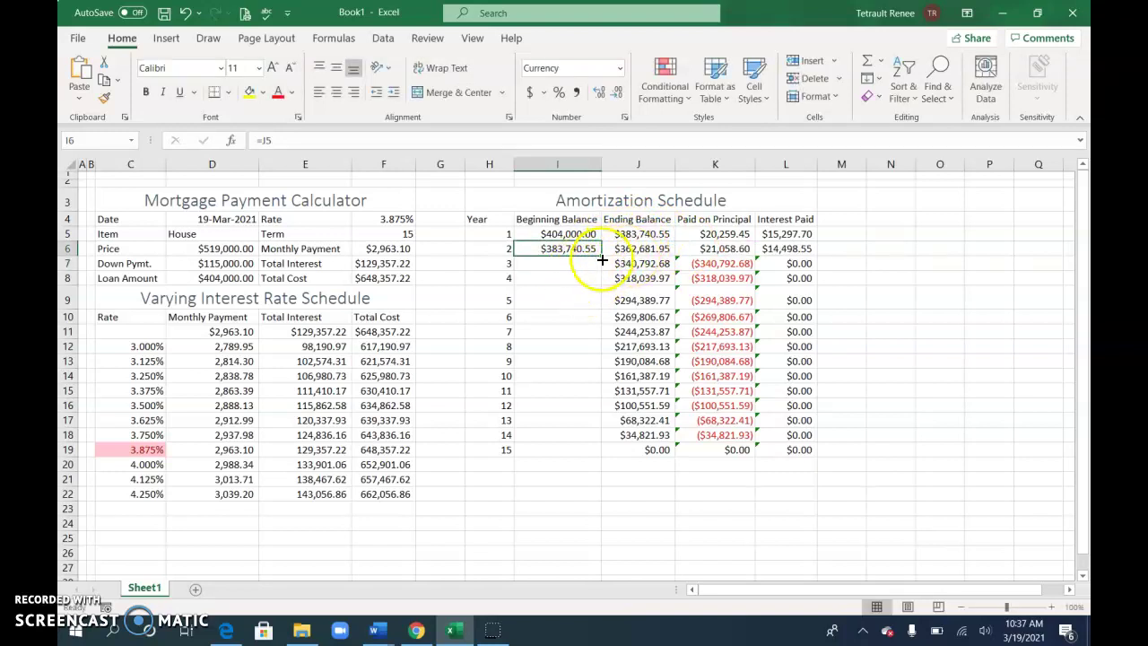
pyautogui.moveTo(600, 256); pyautogui.dragTo(598, 449)
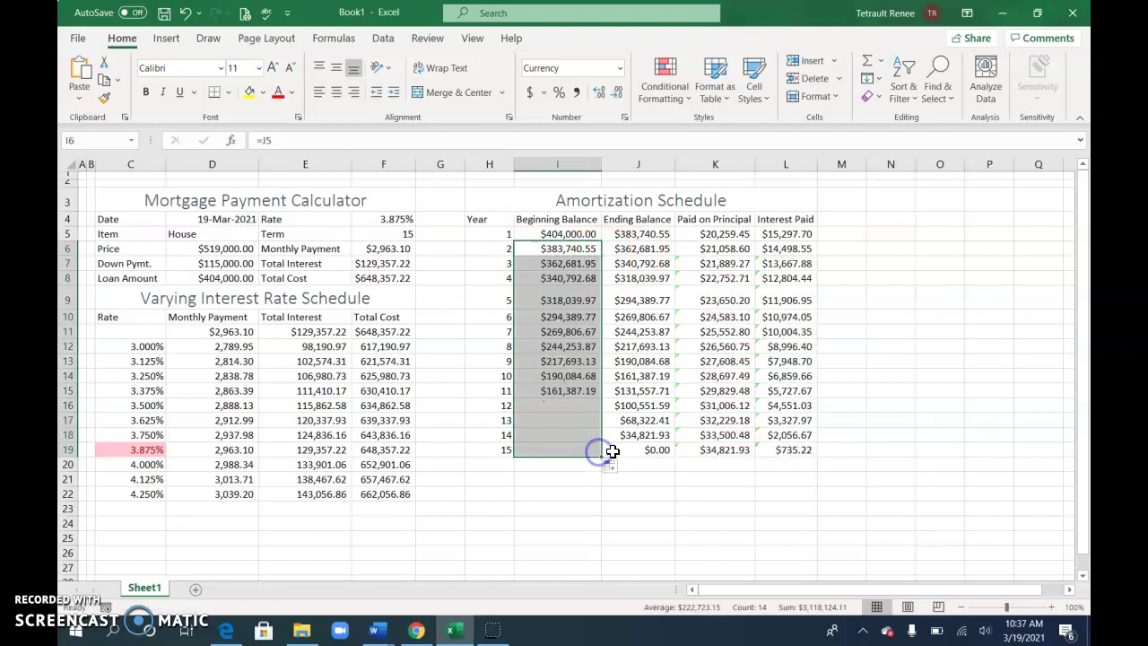
# - Set the currency symbol to None for the schedule values in I6:L19
pyautogui.click(574, 248)
pyautogui.moveTo(574, 248); pyautogui.dragTo(793, 452)
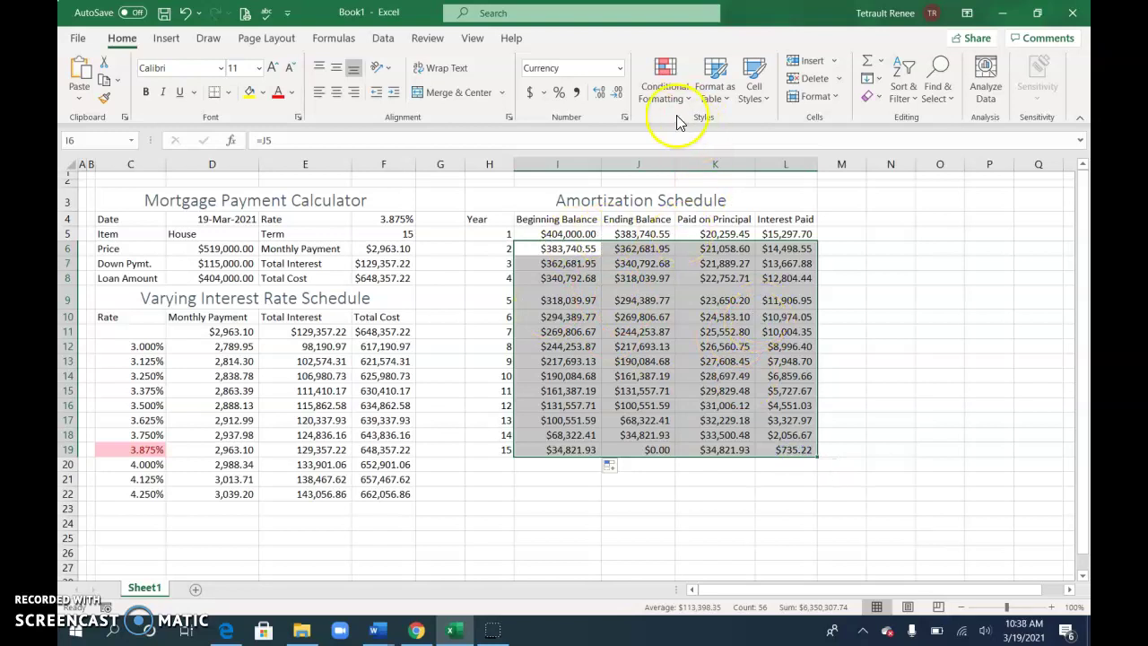
pyautogui.click(626, 118)
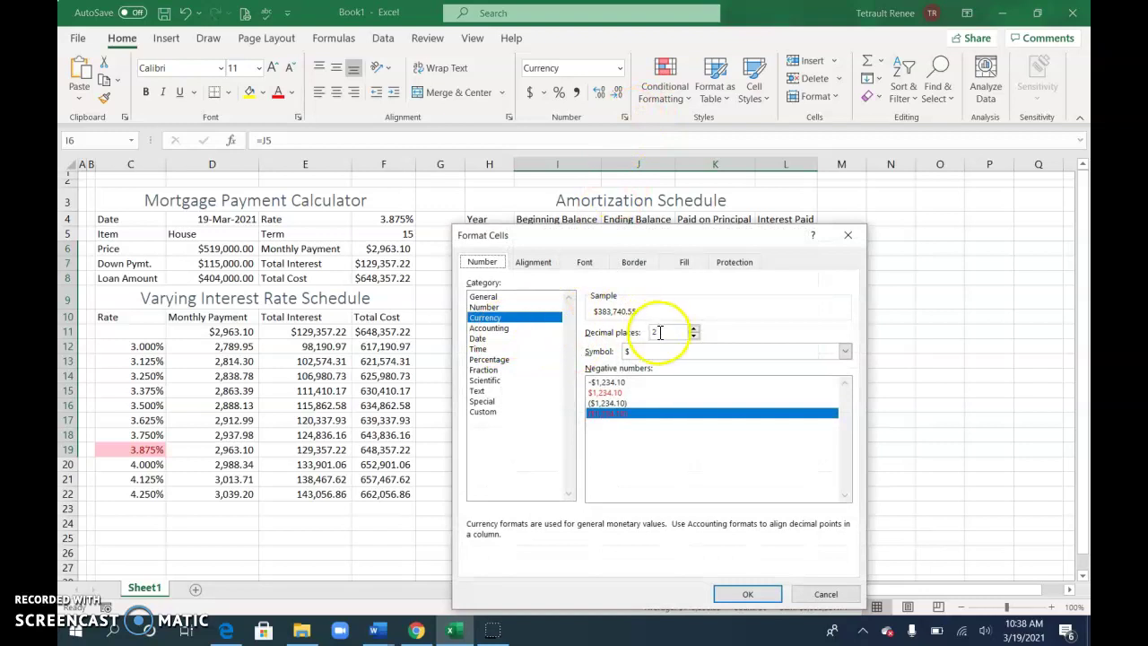
pyautogui.click(844, 351)
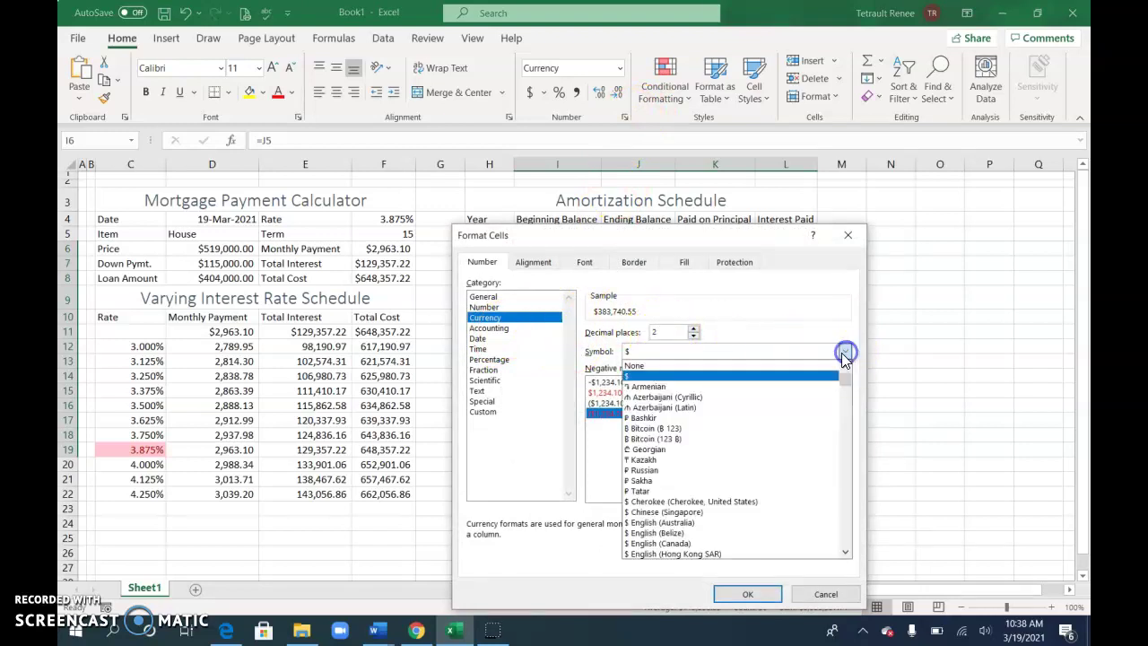
pyautogui.click(647, 367)
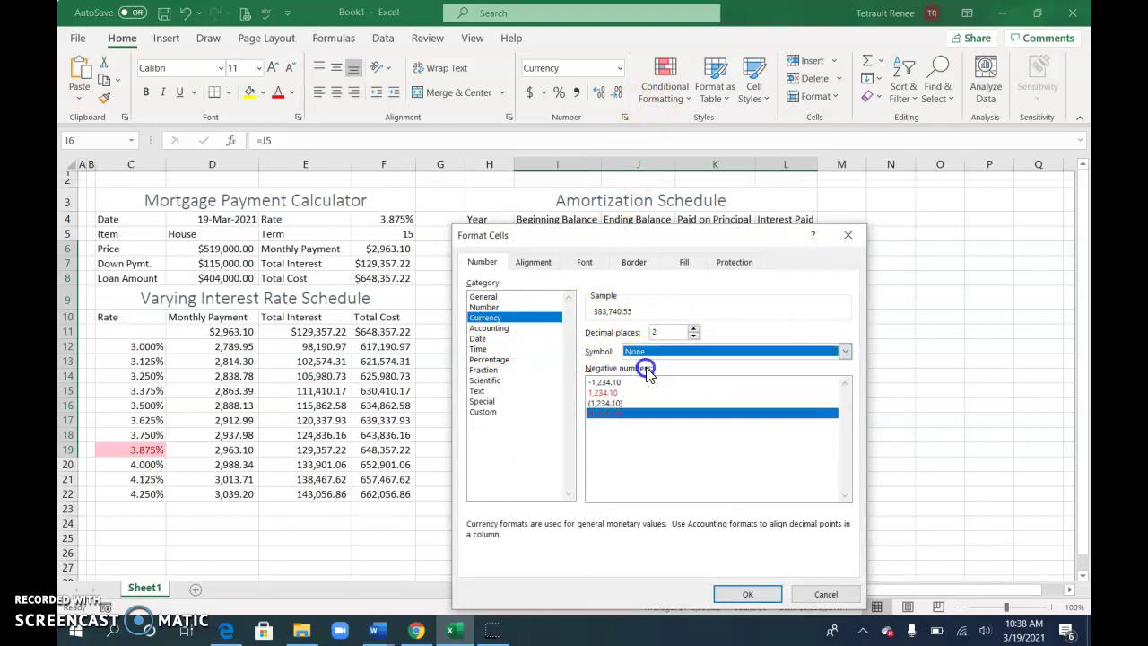
pyautogui.click(722, 595)
pyautogui.click(695, 492)
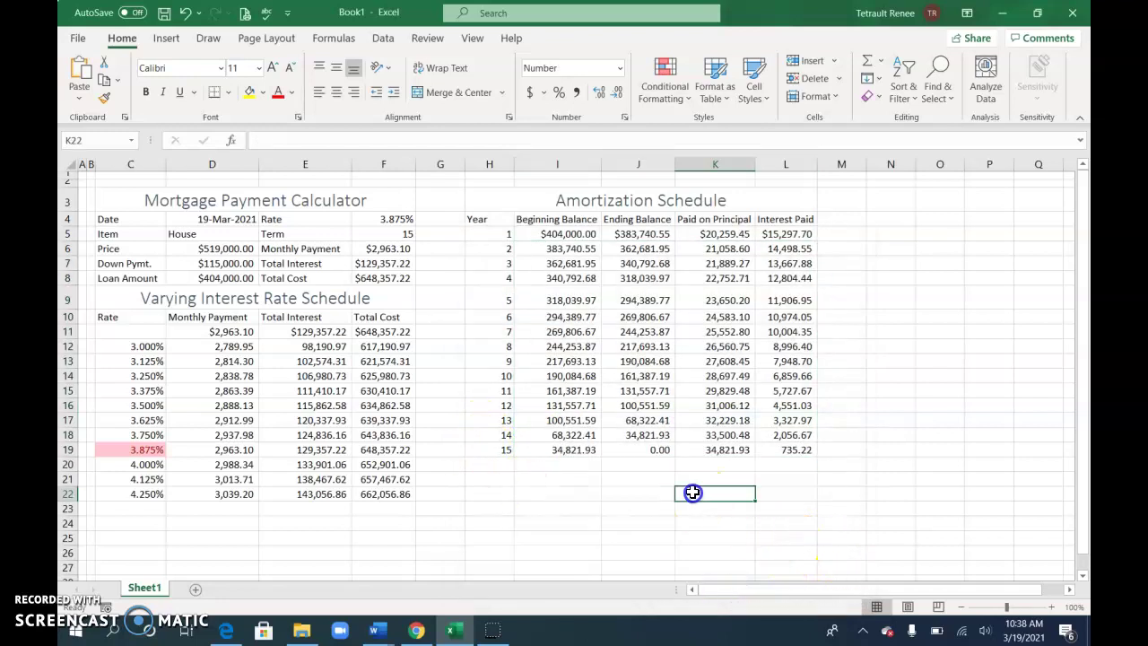
# - Enter the labels Subtotal, Down Pymt. and Total Cost in J20:J22 below the ending balances
pyautogui.click(562, 234)
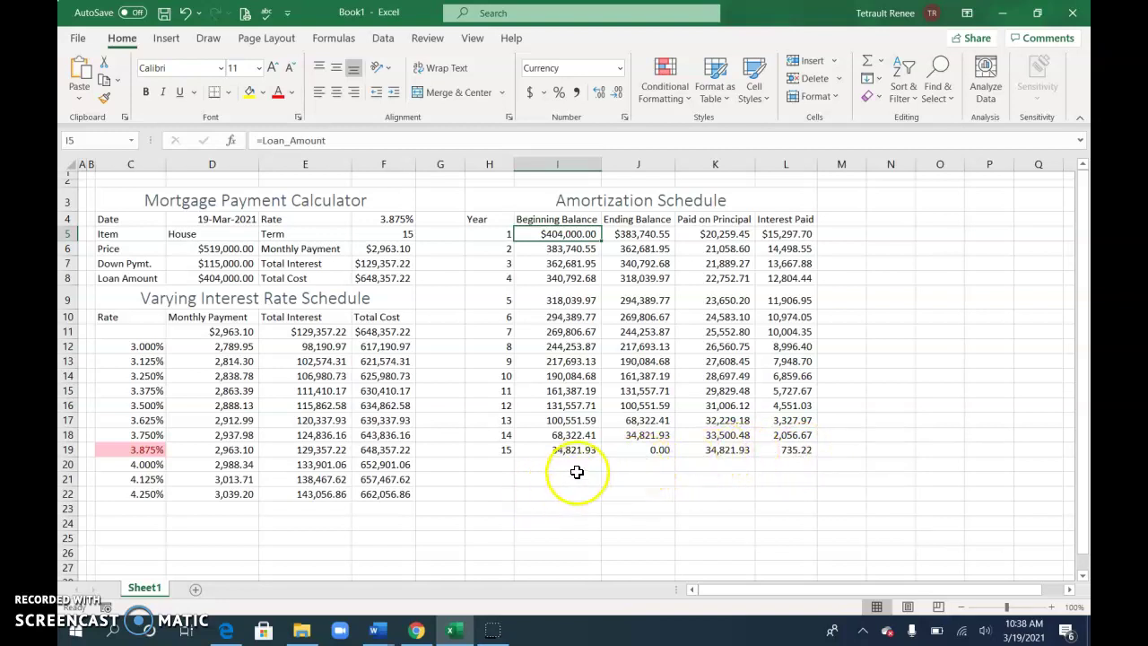
pyautogui.click(641, 464)
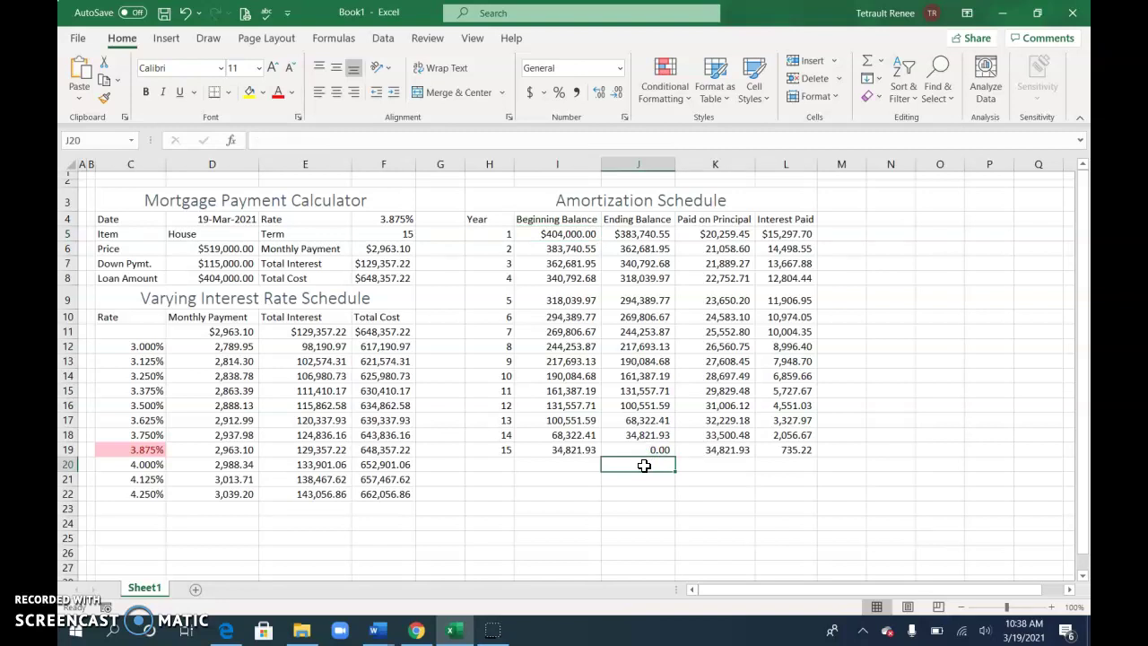
pyautogui.write('Subtotal')
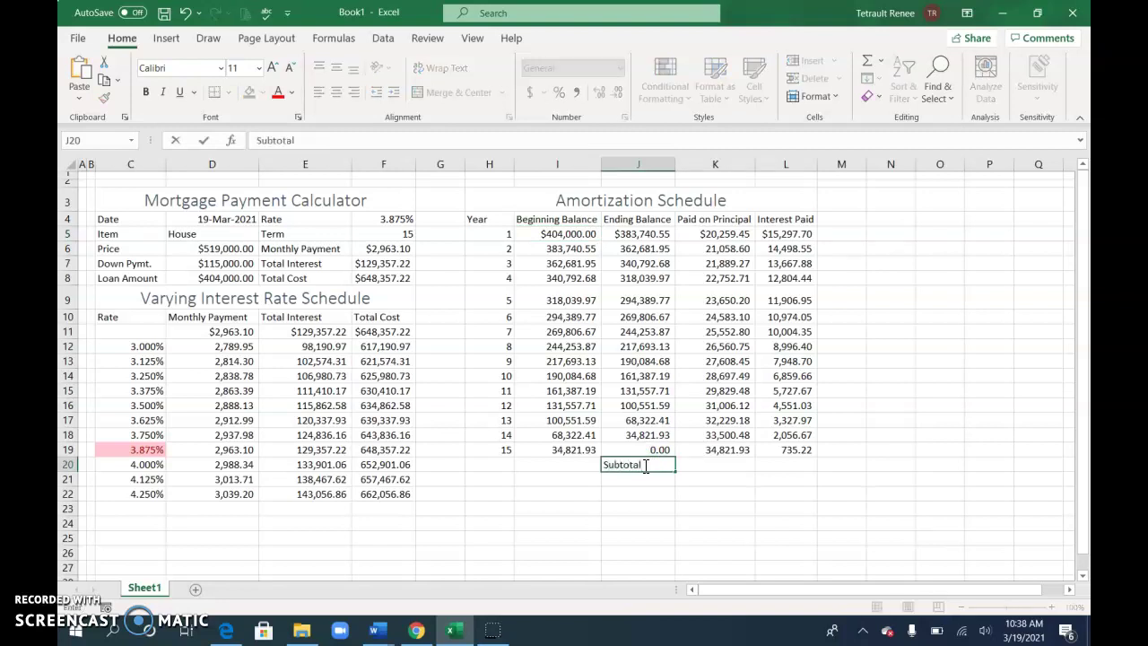
pyautogui.press('Return')
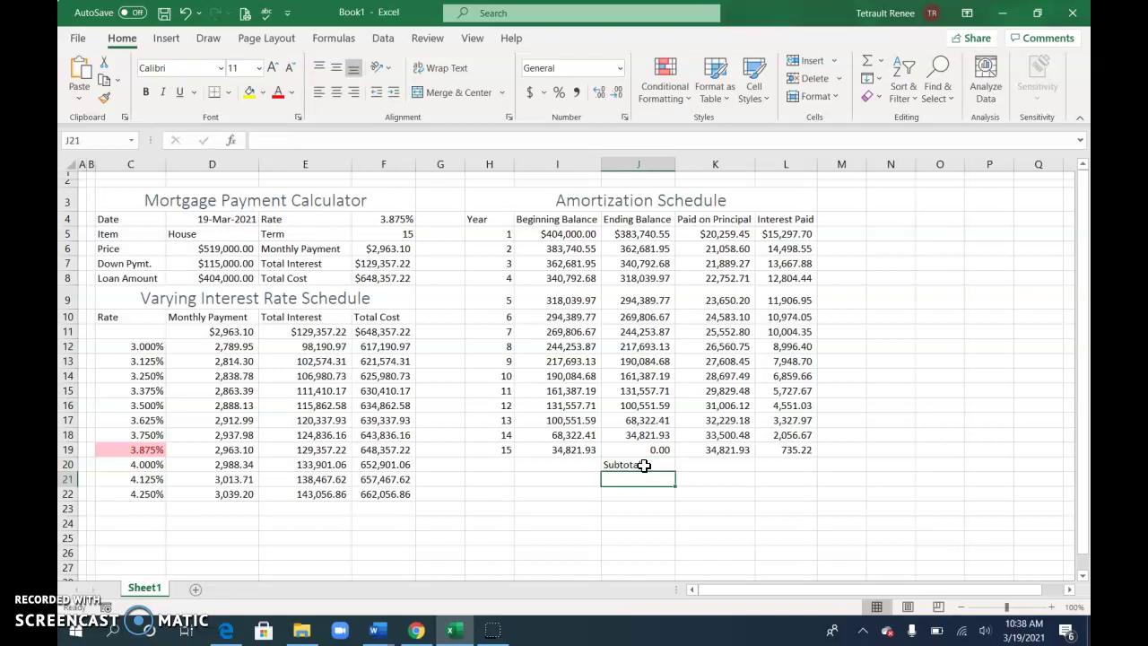
pyautogui.write('Down Pymt.')
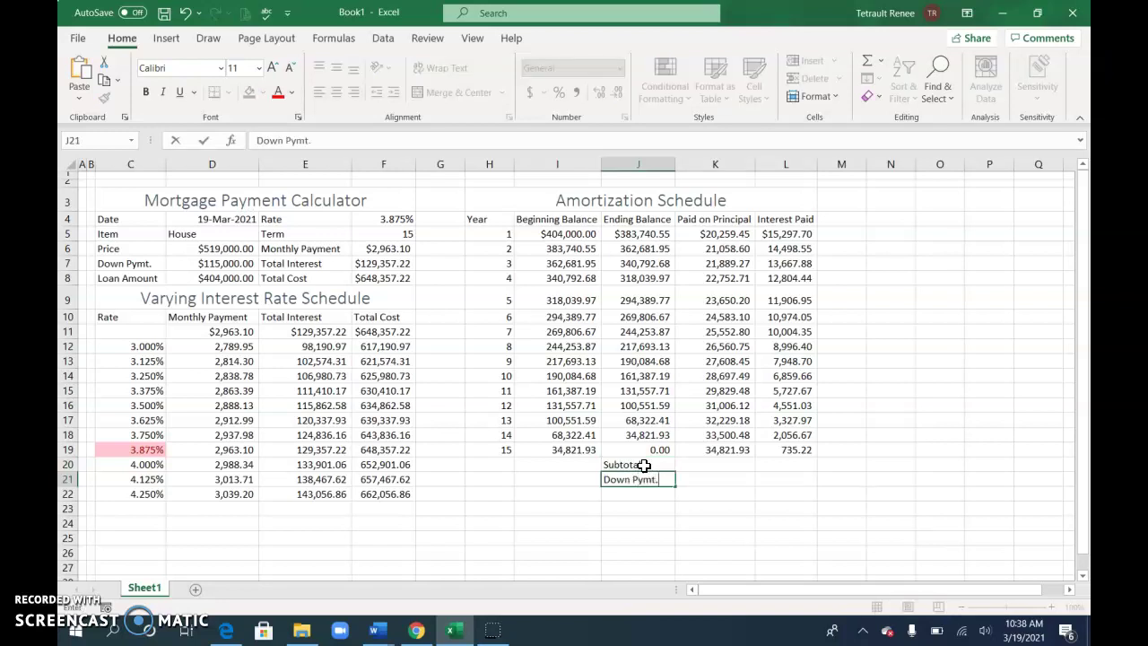
pyautogui.press('Return')
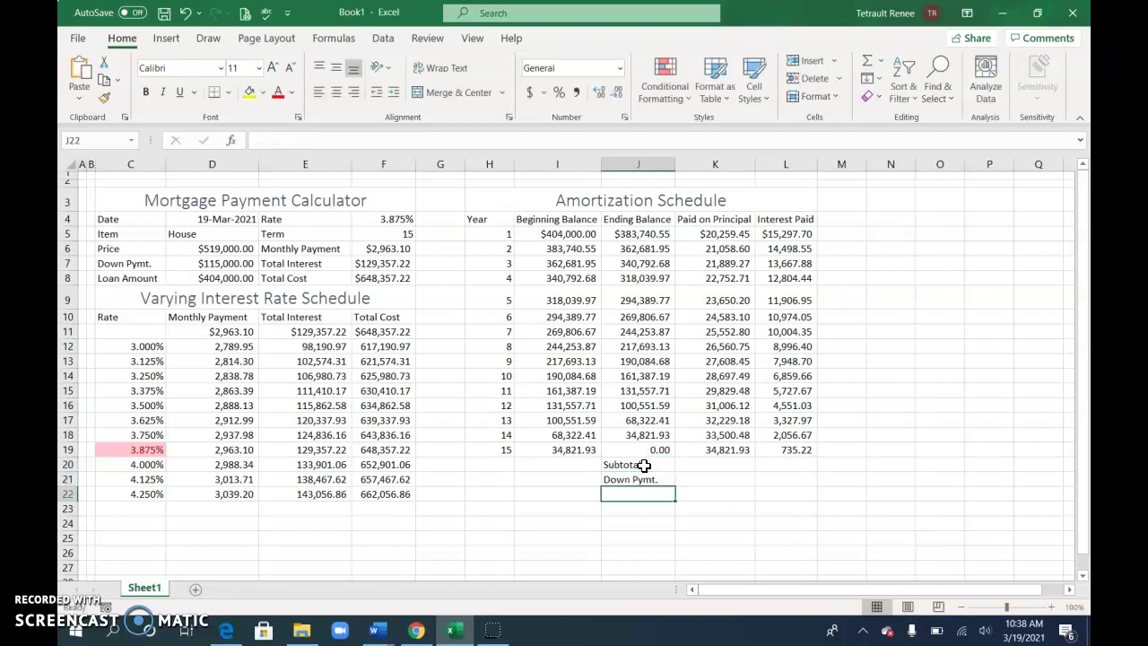
pyautogui.write('Total Cost')
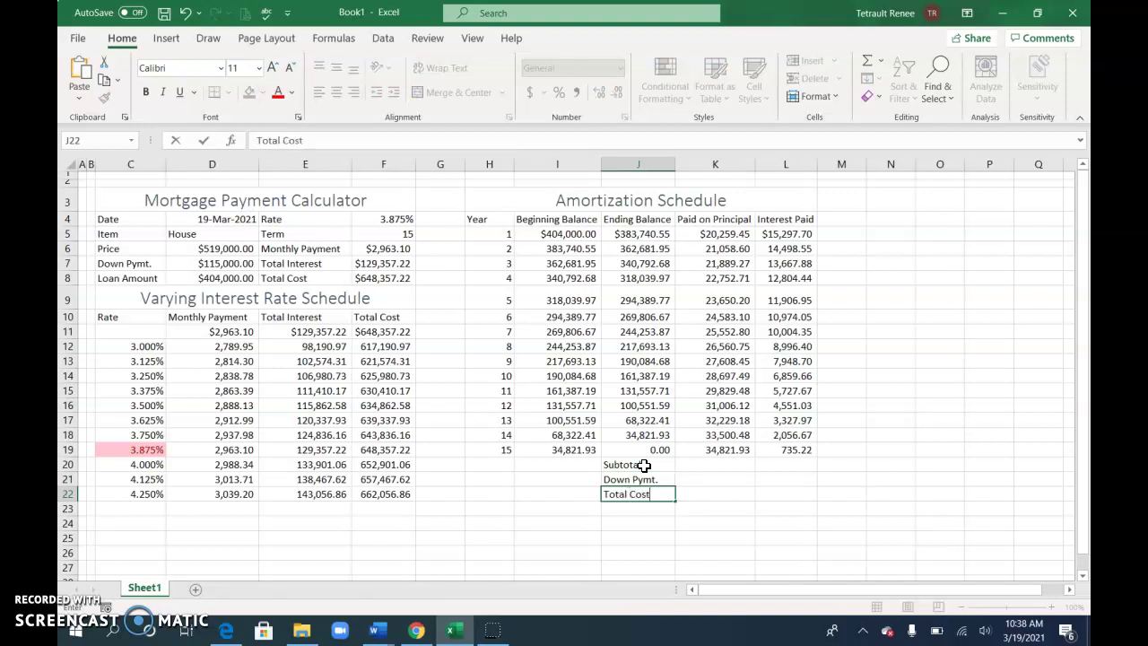
pyautogui.press('Tab')
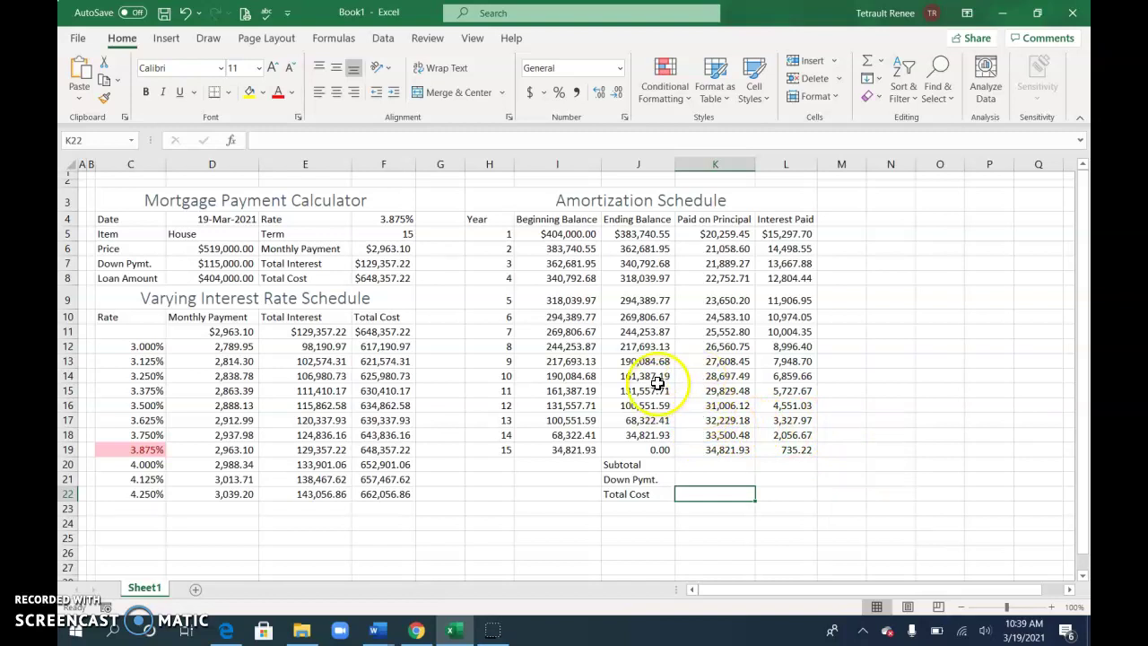
# - Add AutoSum subtotals in K20:L20 for the Paid on Principal and Interest Paid columns
pyautogui.moveTo(714, 464); pyautogui.dragTo(814, 462)
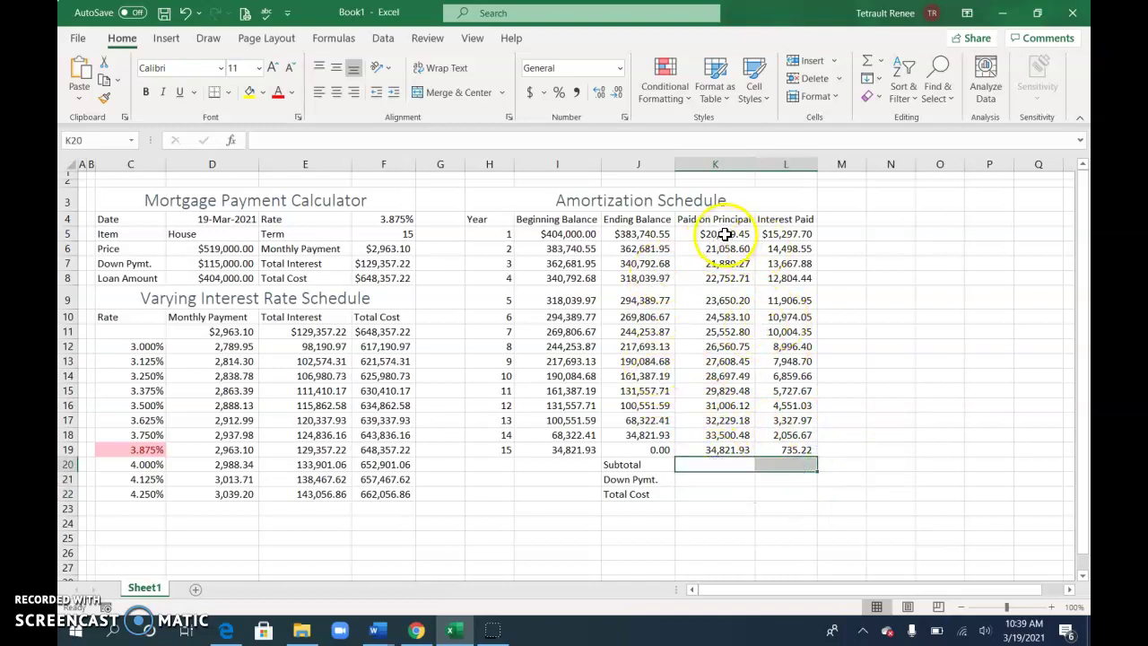
pyautogui.moveTo(722, 233); pyautogui.dragTo(811, 452)
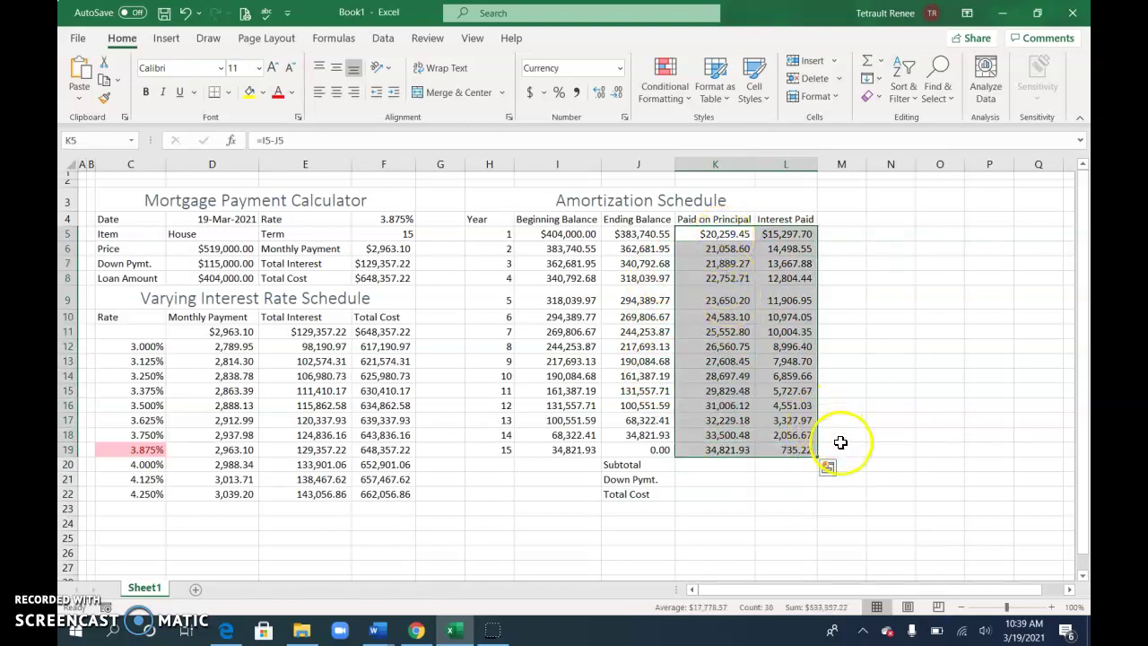
pyautogui.click(867, 65)
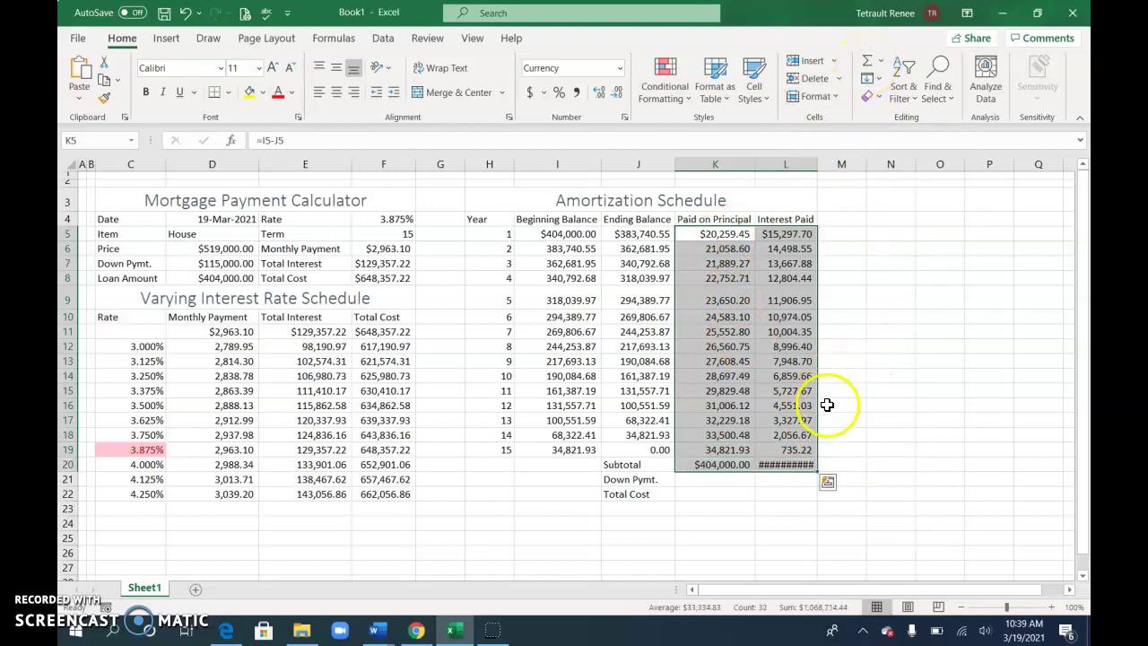
# - Auto-fit the width of column L and enter =D7 as the down payment in L21
pyautogui.doubleClick(817, 165)
pyautogui.click(778, 479)
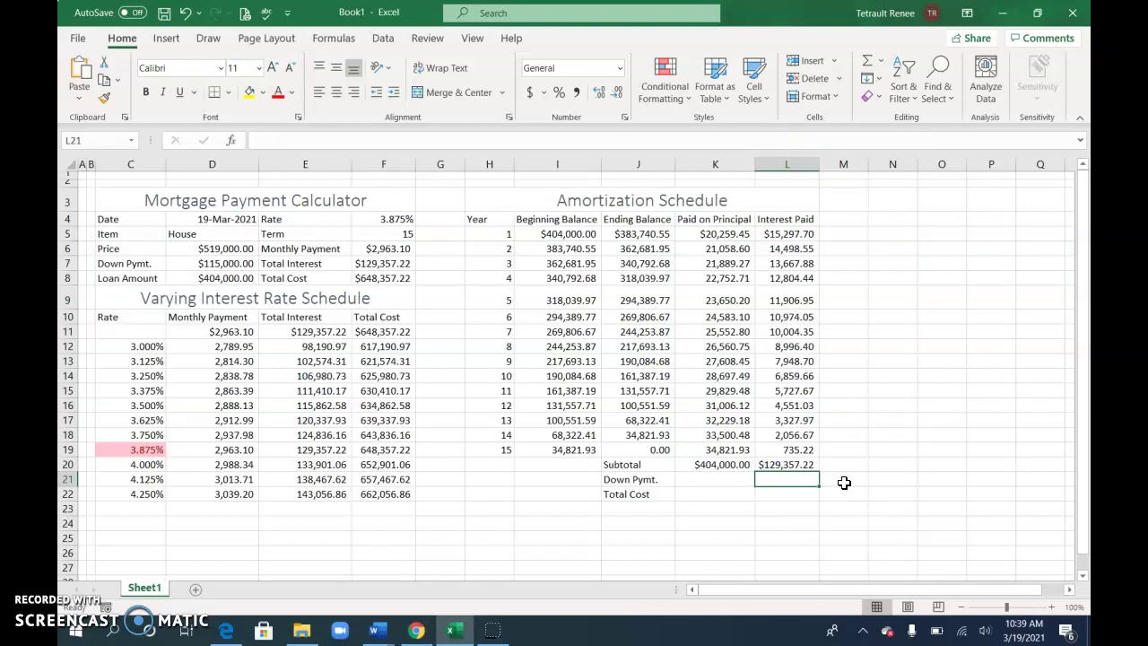
pyautogui.write('=d7')
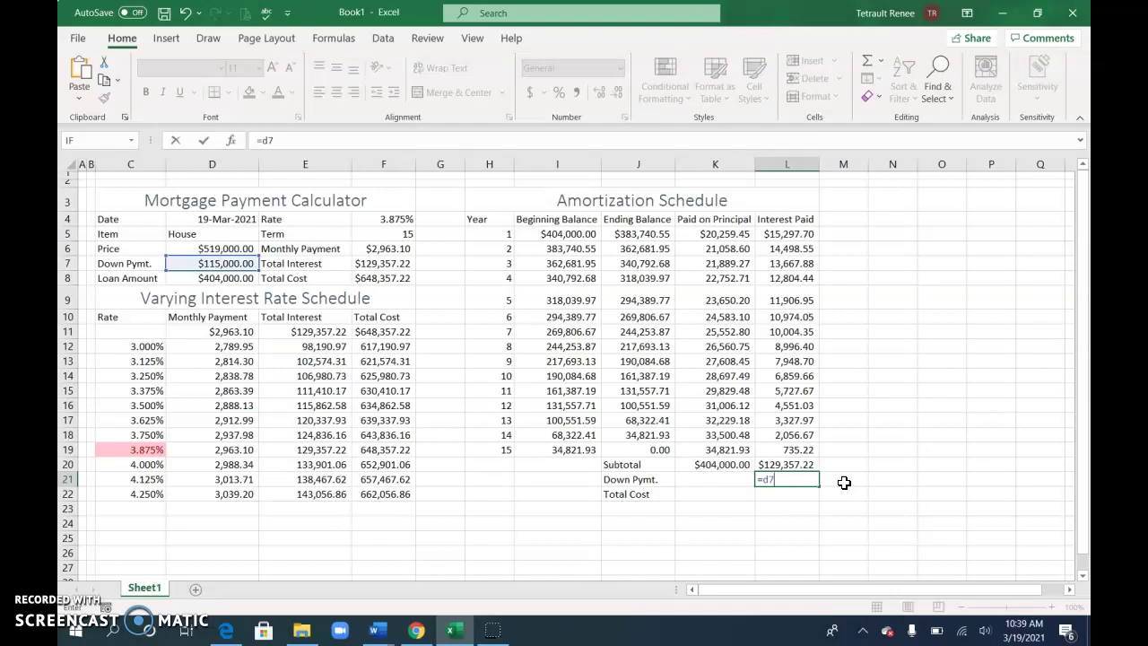
pyautogui.press('Return')
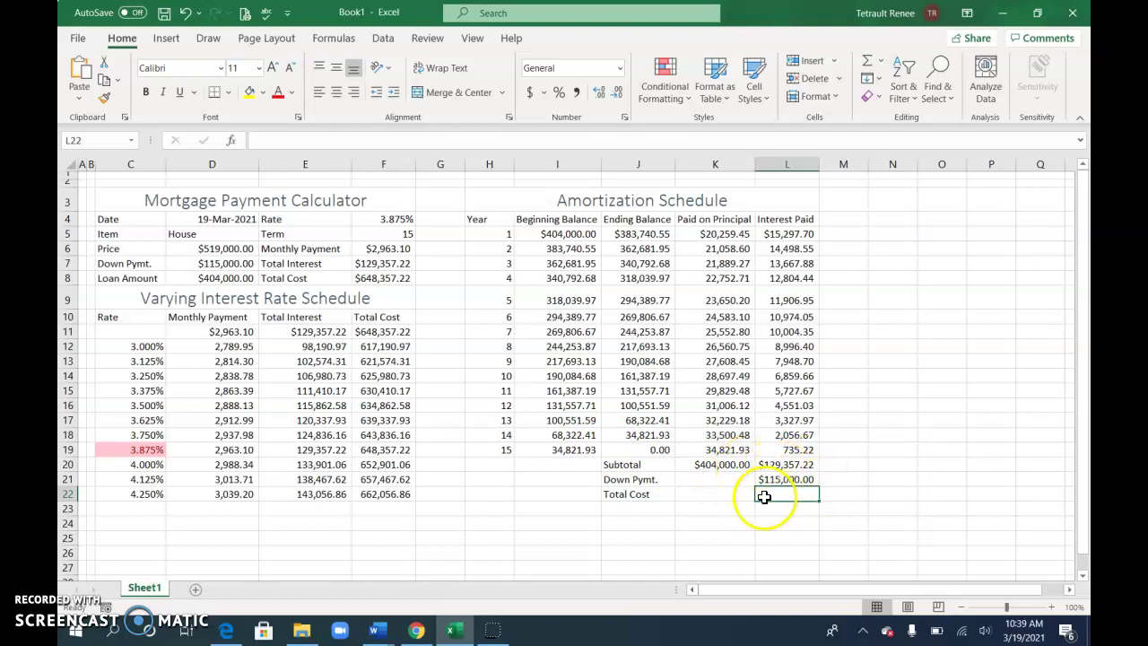
# - Calculate the total cost in L22 by adding K20, L20 and the down payment in L21
pyautogui.click(735, 464)
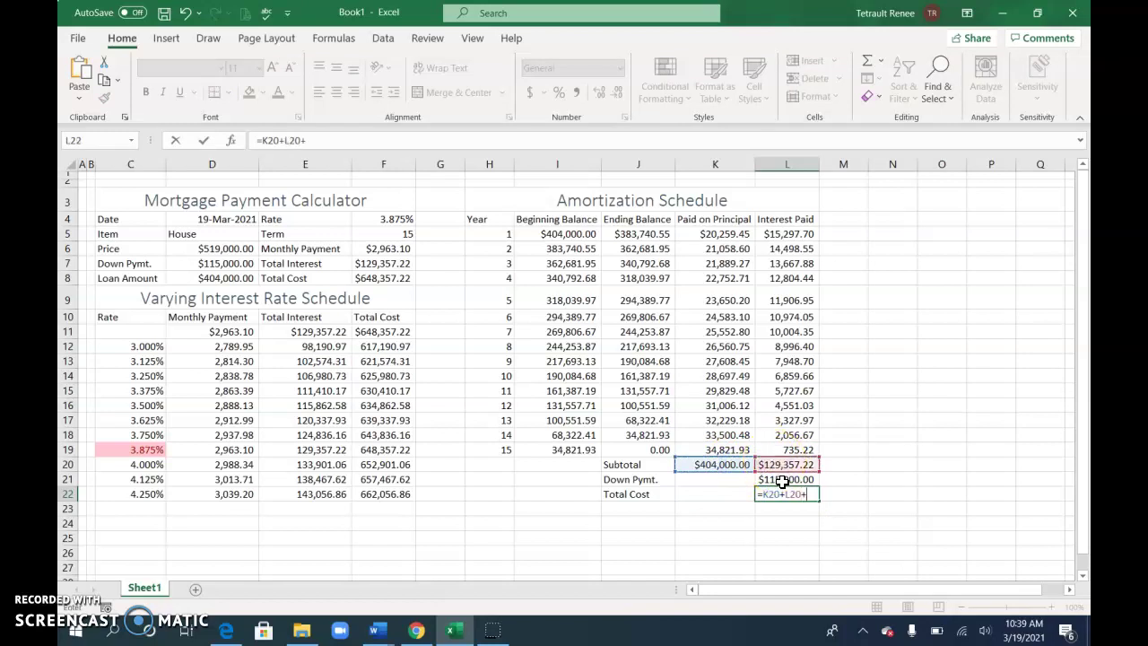
pyautogui.press('Return')
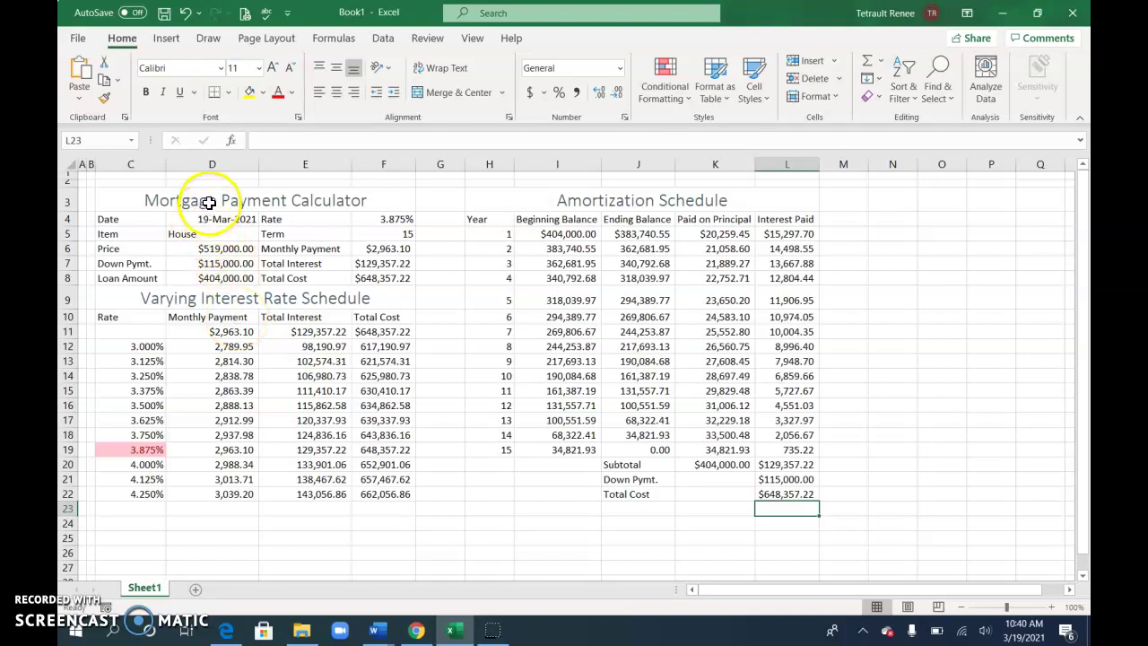
# - Give the Mortgage Payment Calculator block C3:F8 a thick dark blue outline and thin dark blue vertical inside borders
pyautogui.moveTo(201, 197); pyautogui.dragTo(216, 274)
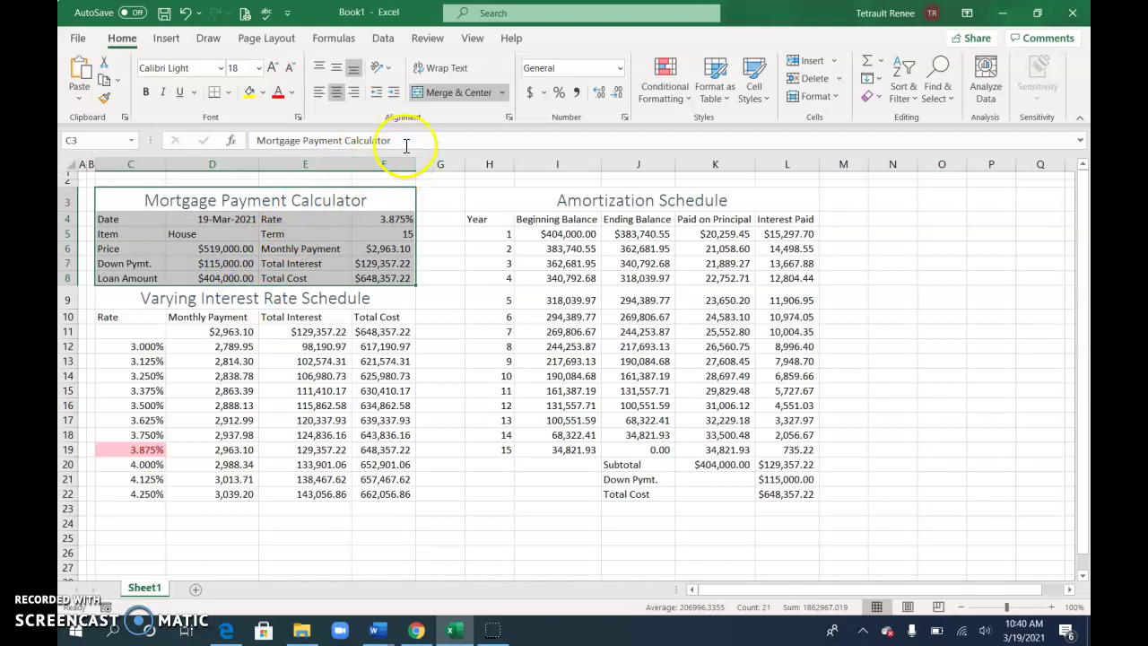
pyautogui.click(509, 120)
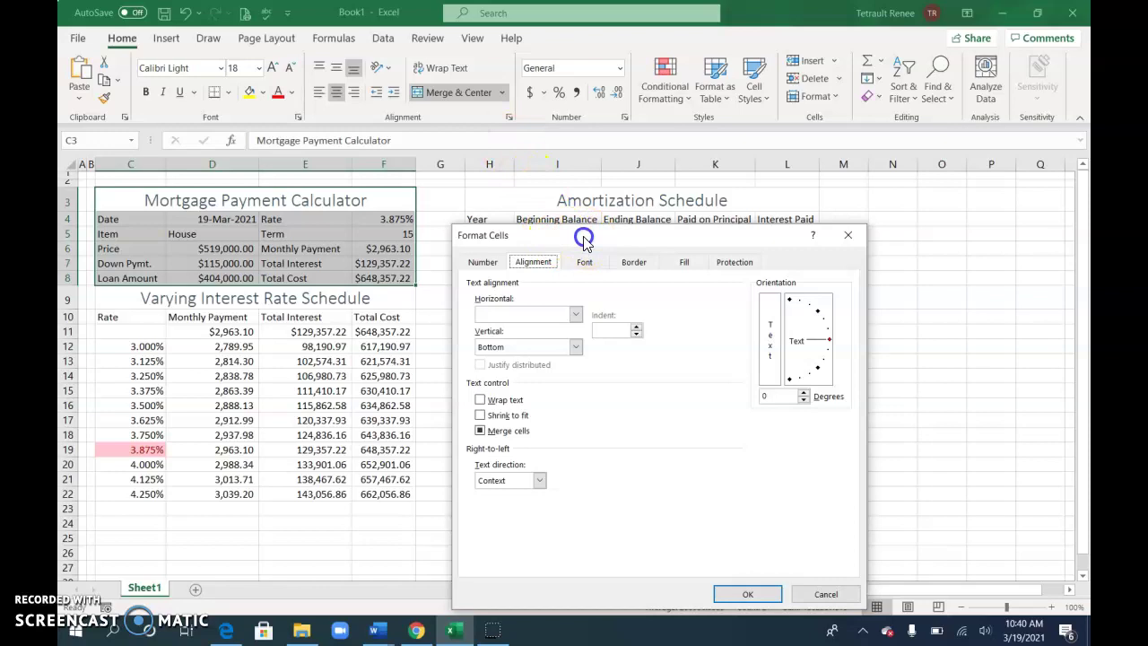
pyautogui.moveTo(574, 236); pyautogui.dragTo(568, 131)
pyautogui.click(621, 157)
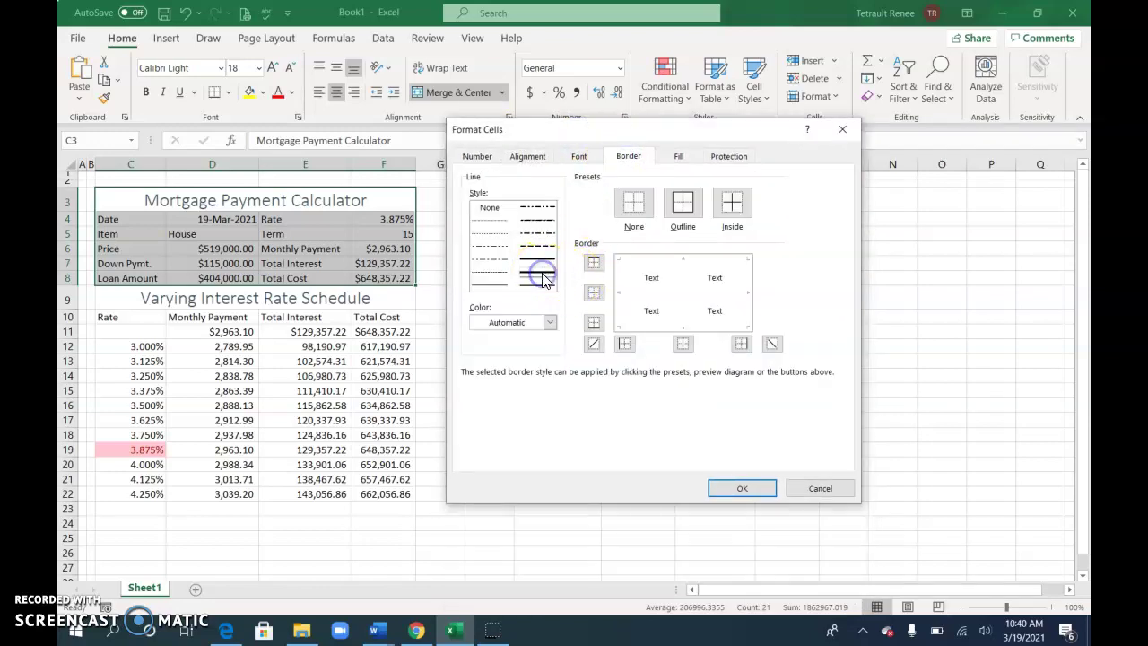
pyautogui.click(548, 322)
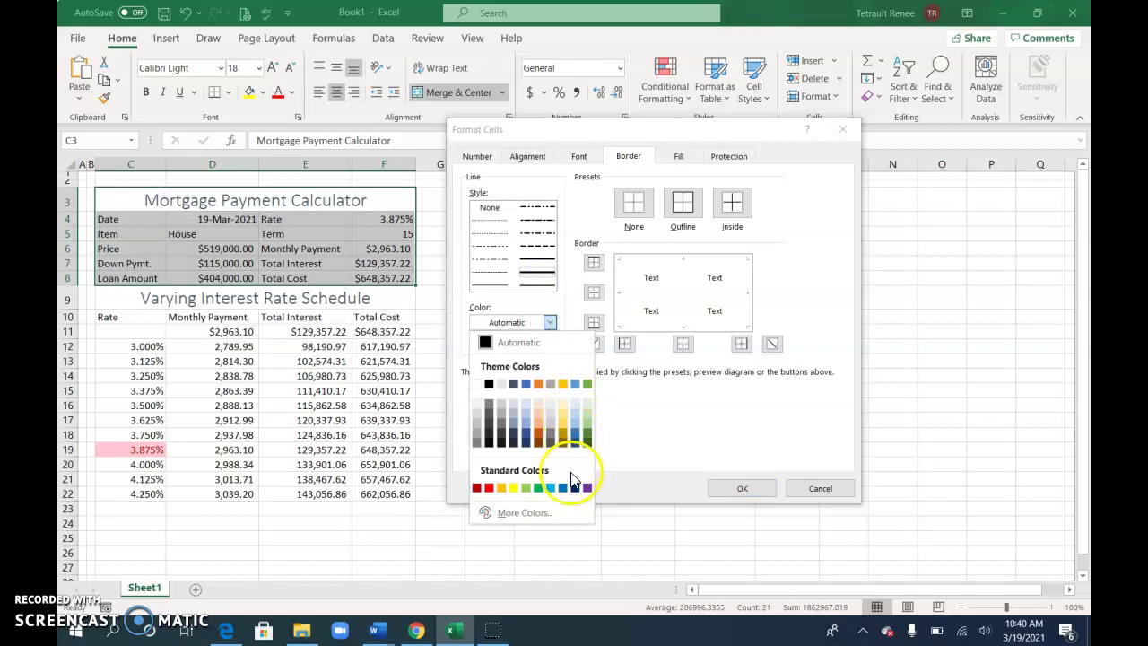
pyautogui.click(576, 489)
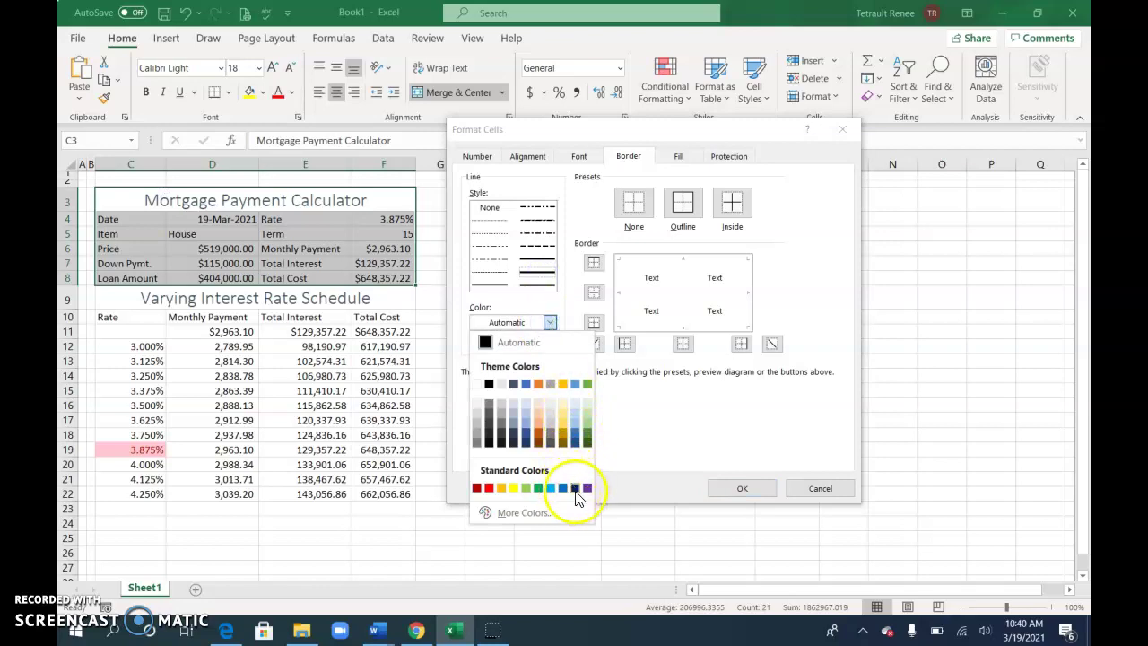
pyautogui.click(682, 203)
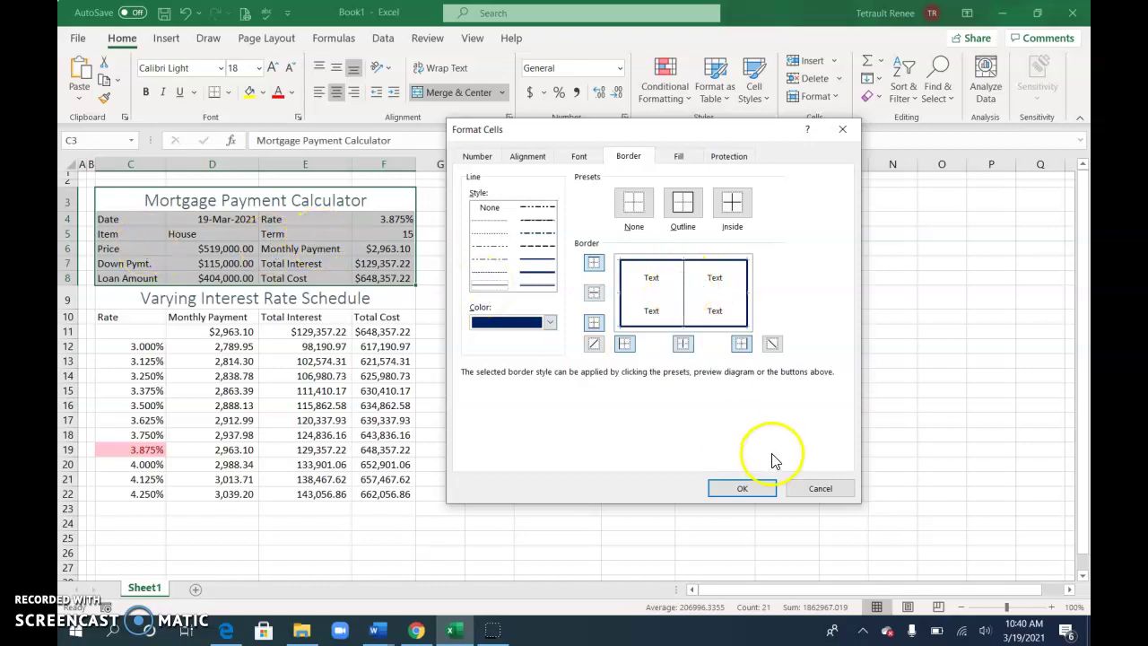
# - Fill the Mortgage Payment Calculator block C3:F8 with light blue and apply the formatting
pyautogui.click(678, 156)
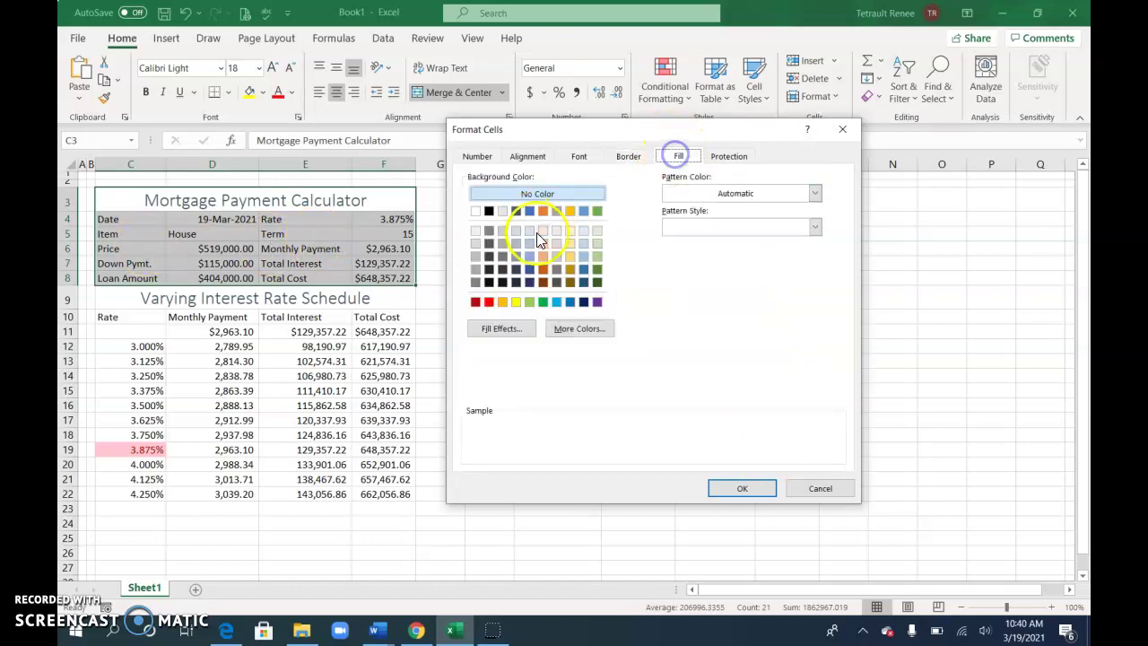
pyautogui.click(583, 243)
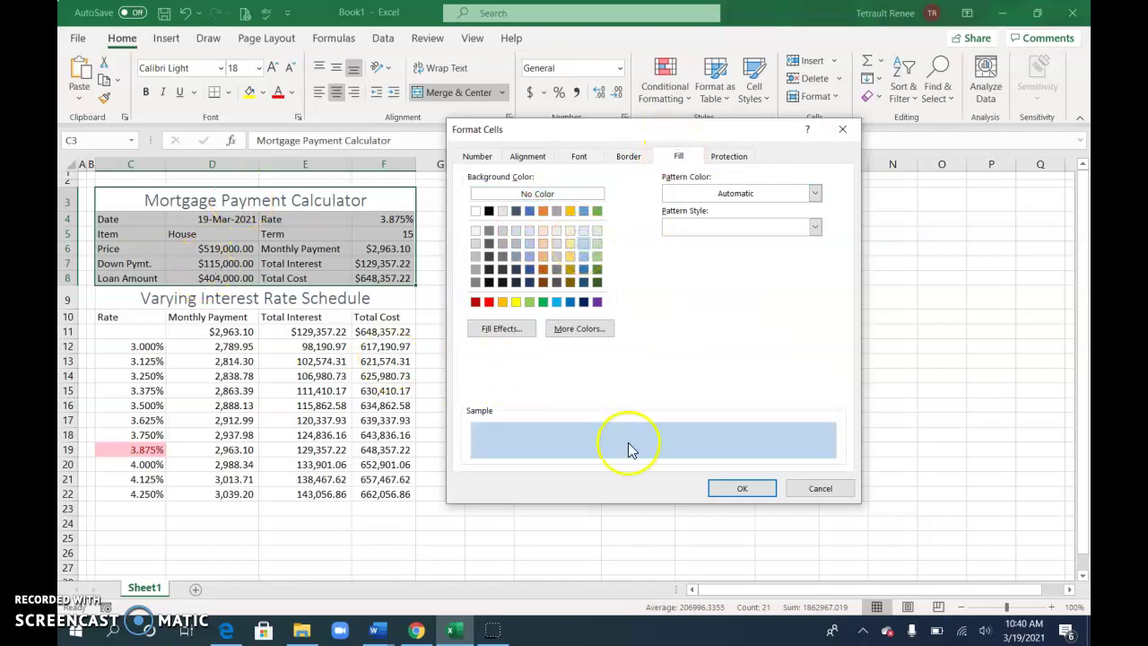
pyautogui.click(740, 488)
pyautogui.click(489, 406)
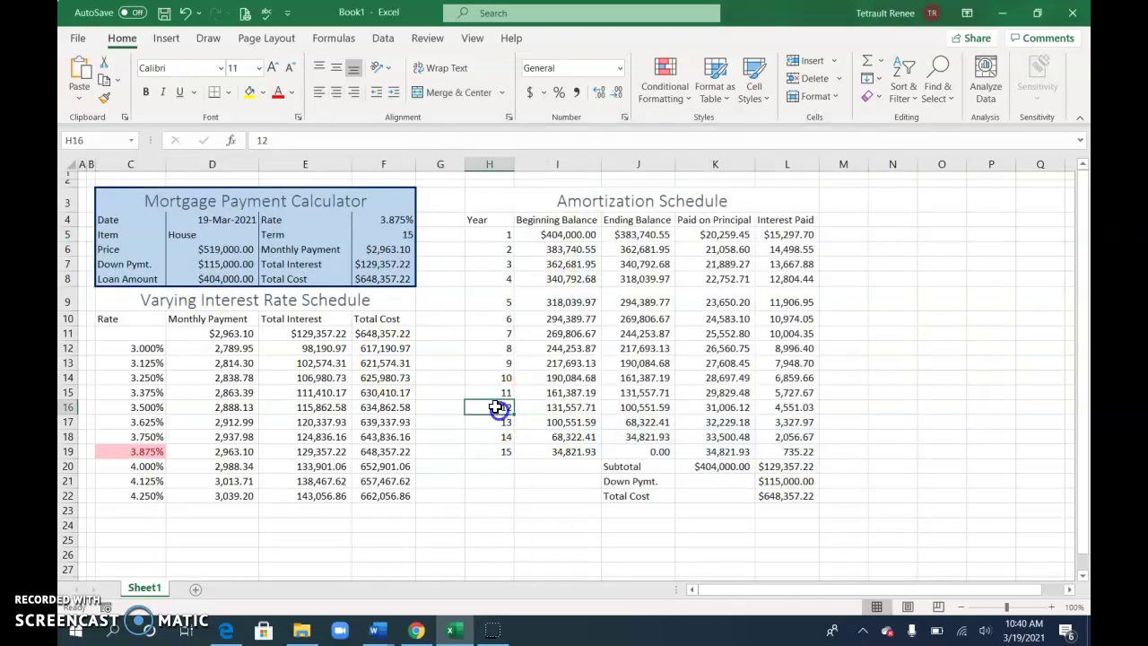
# - Add a thick dark blue bottom border beneath the Mortgage Payment Calculator title in row 3
pyautogui.click(248, 202)
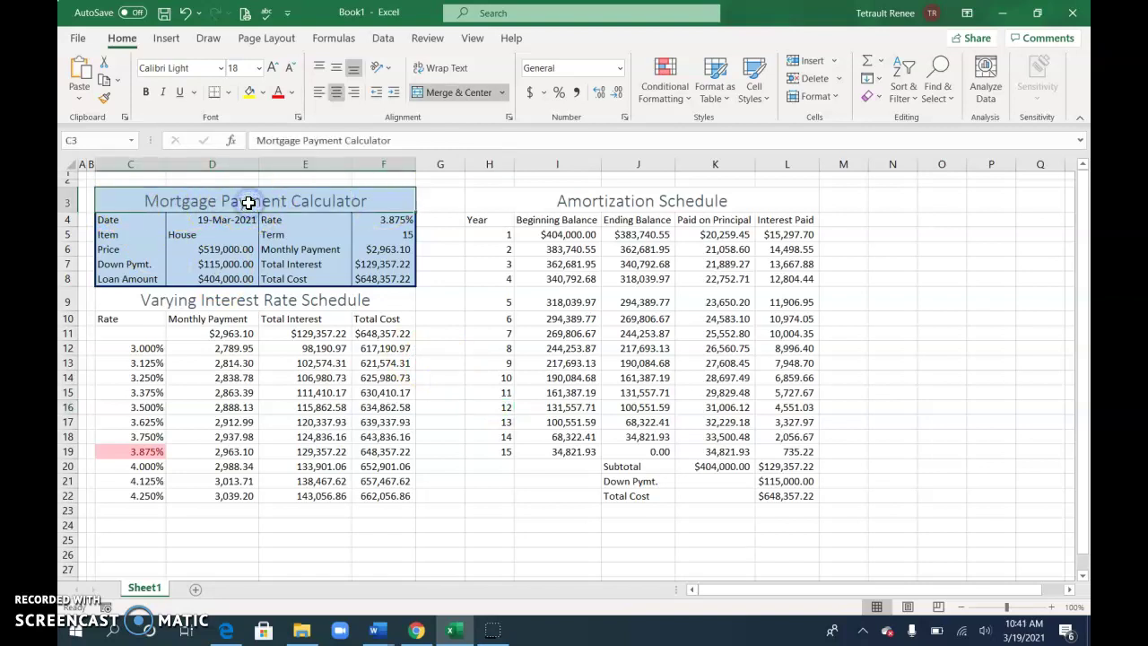
pyautogui.click(510, 118)
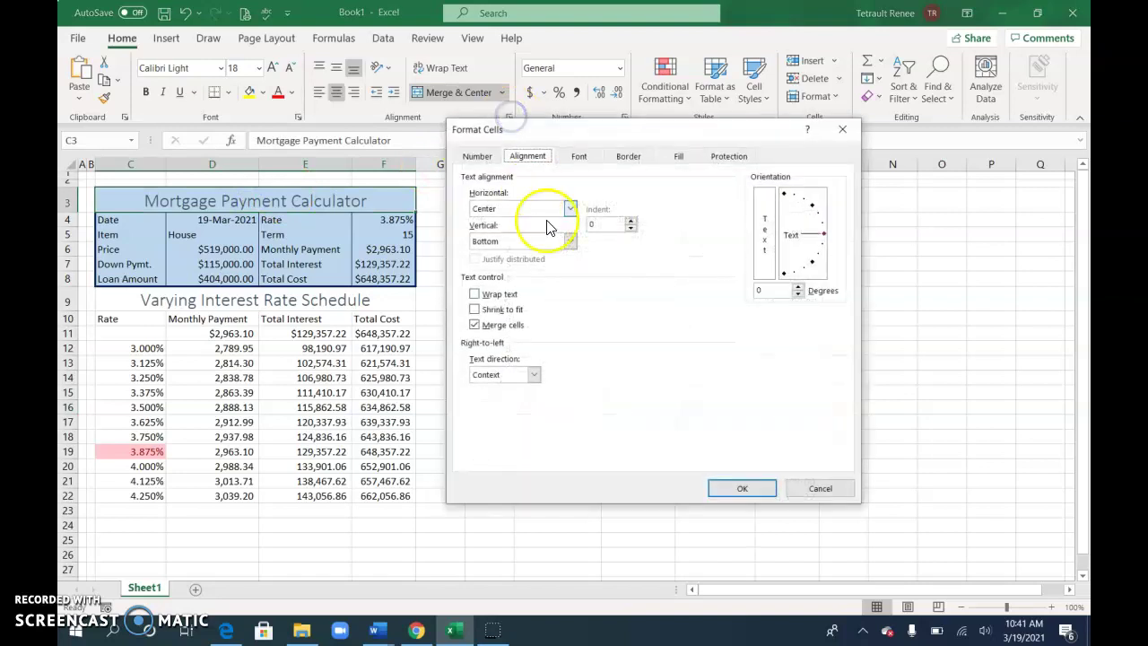
pyautogui.click(635, 158)
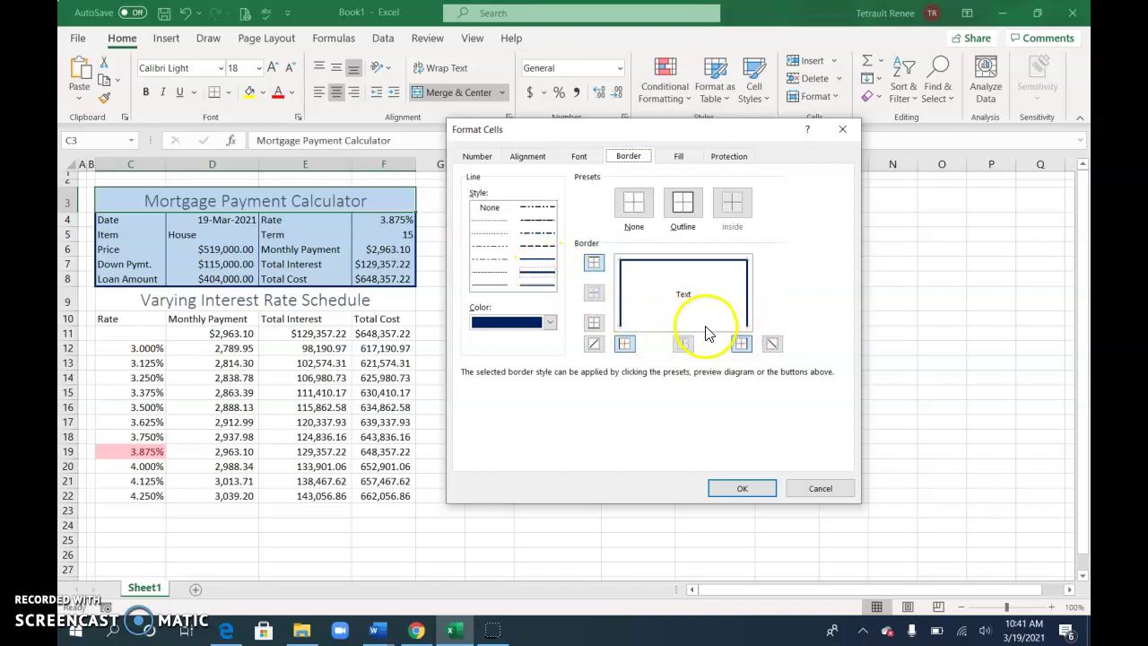
pyautogui.click(689, 330)
pyautogui.click(738, 489)
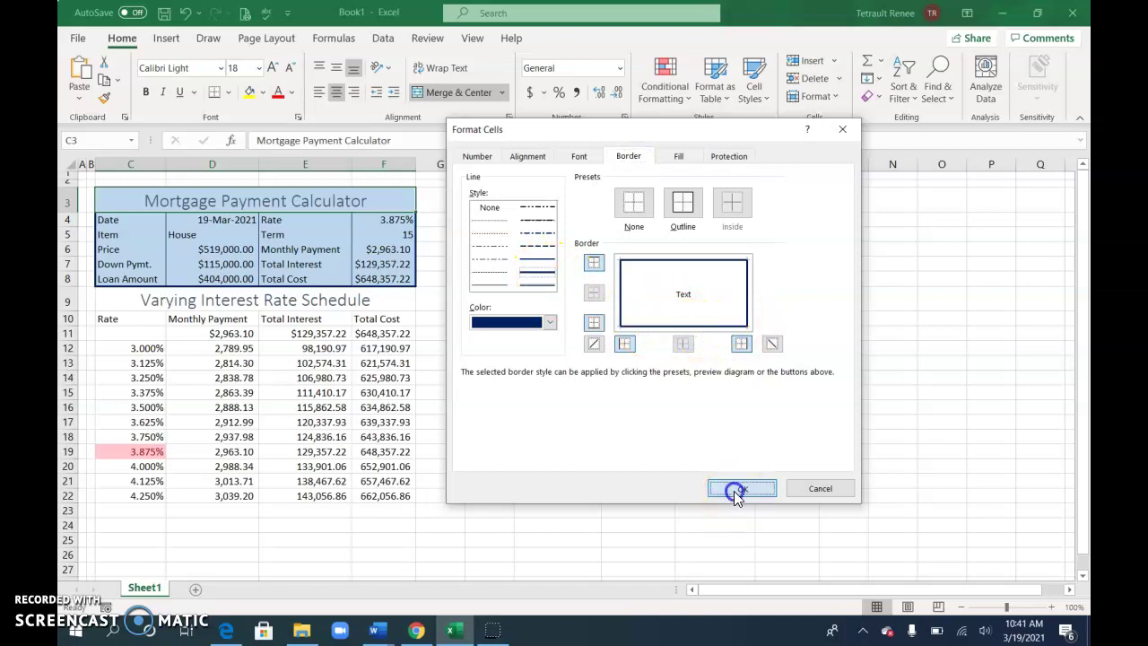
pyautogui.click(499, 435)
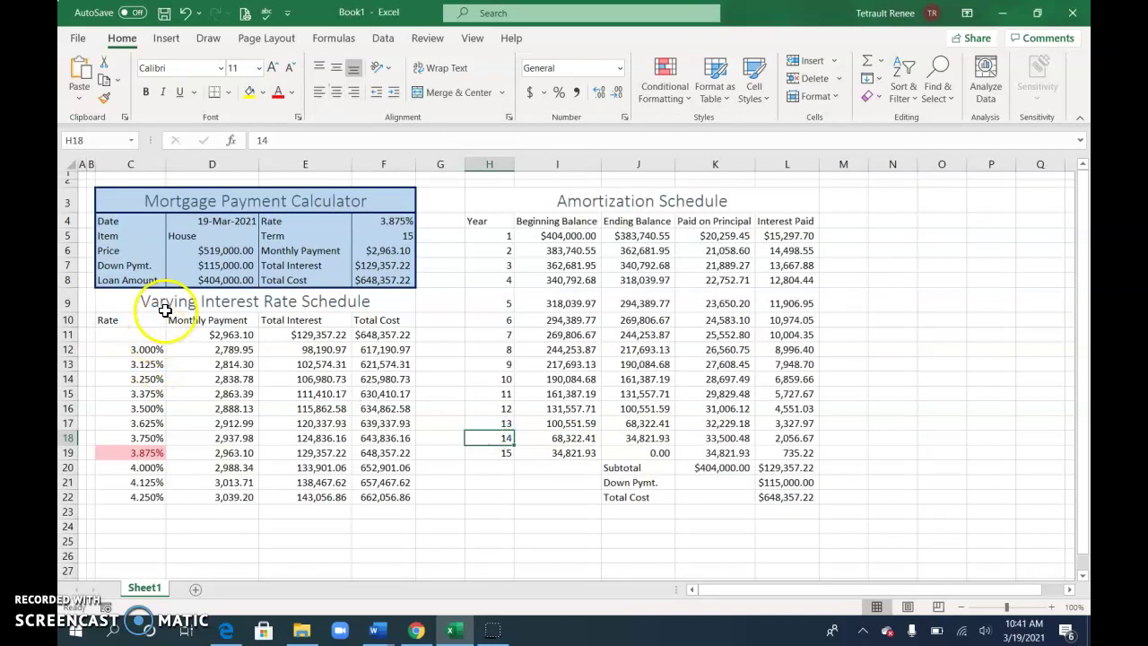
# - Give the Varying Interest Rate Schedule block C9:F22 a thick dark green outline and thin dark green vertical inside borders
pyautogui.moveTo(154, 299); pyautogui.dragTo(193, 459)
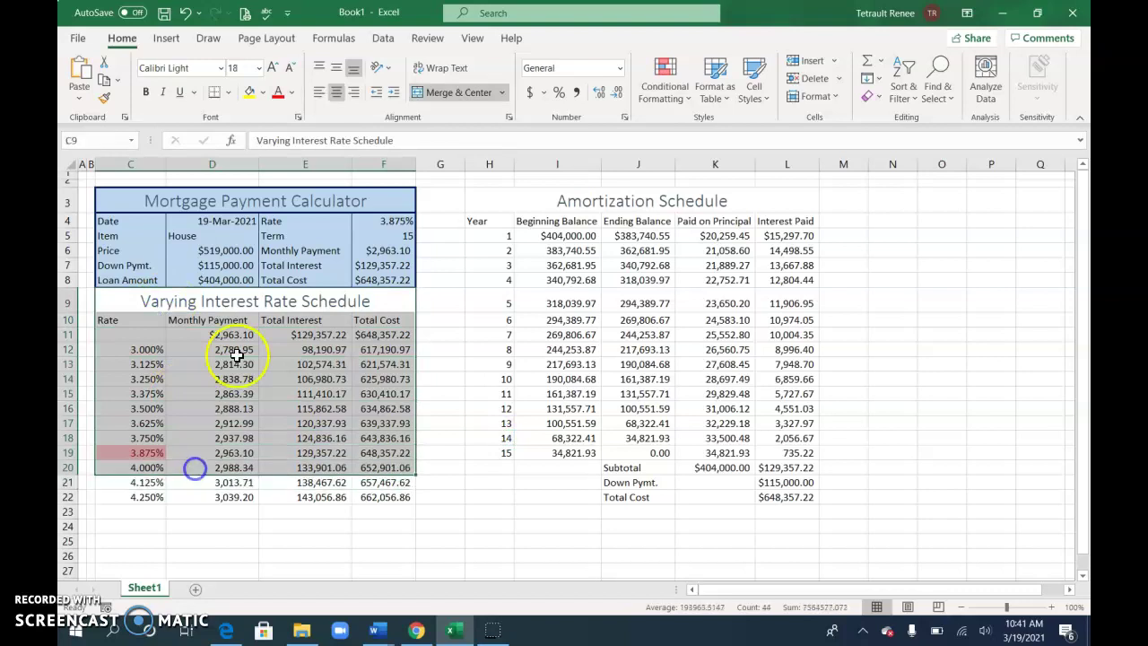
pyautogui.moveTo(243, 307); pyautogui.dragTo(269, 495)
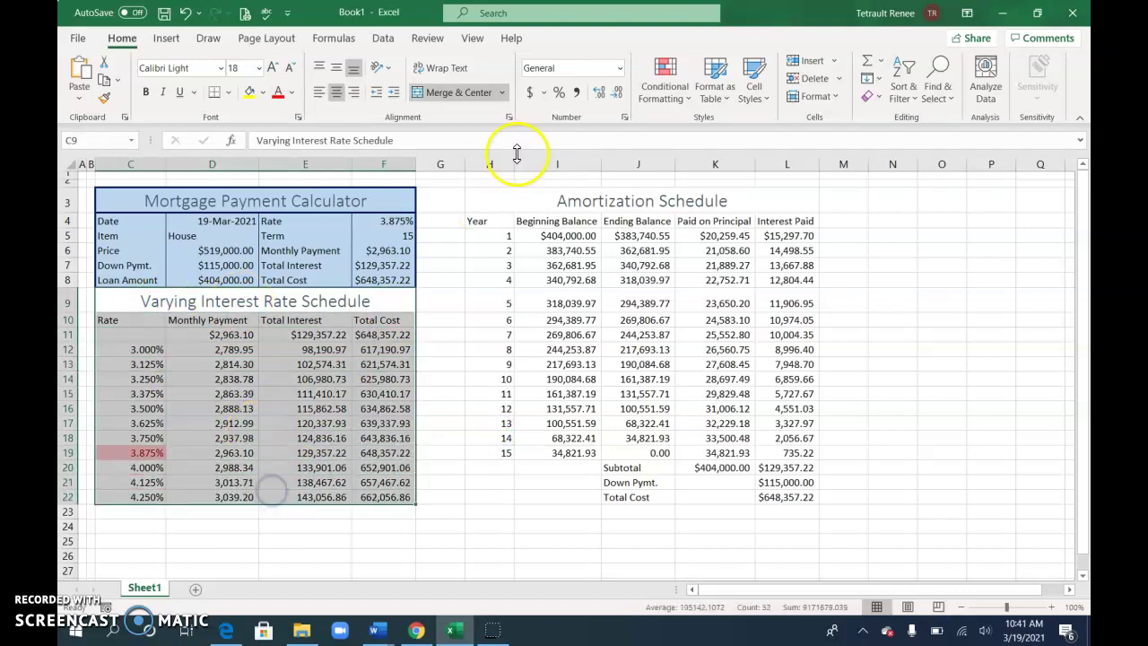
pyautogui.rightClick(375, 355)
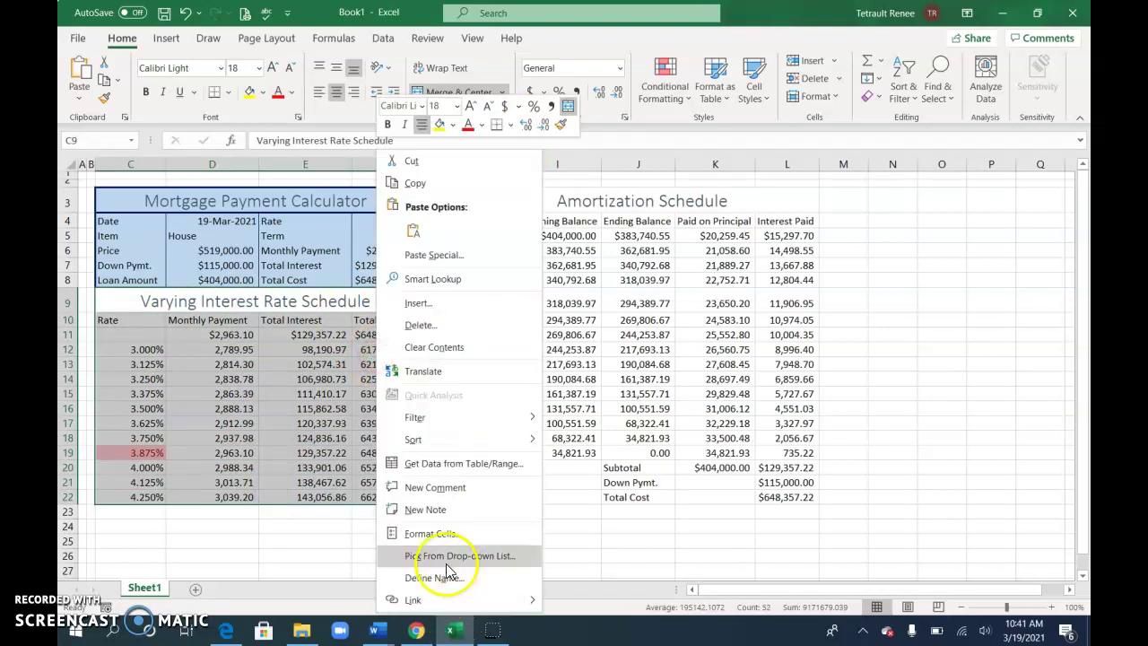
pyautogui.click(443, 531)
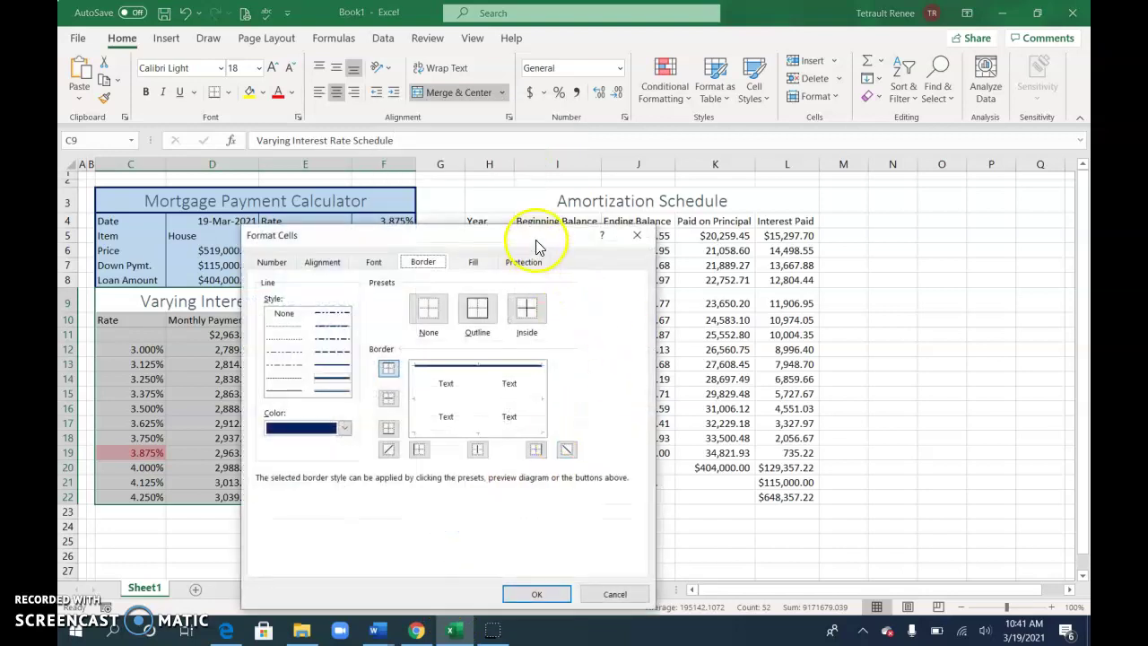
pyautogui.moveTo(535, 235); pyautogui.dragTo(576, 185)
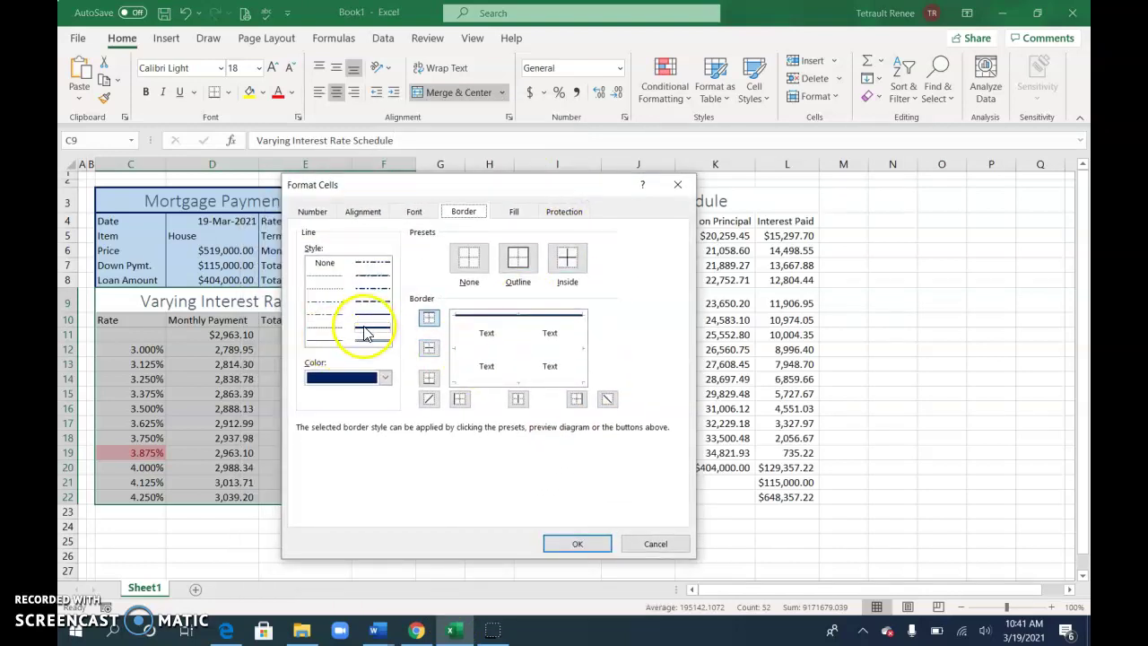
pyautogui.click(383, 377)
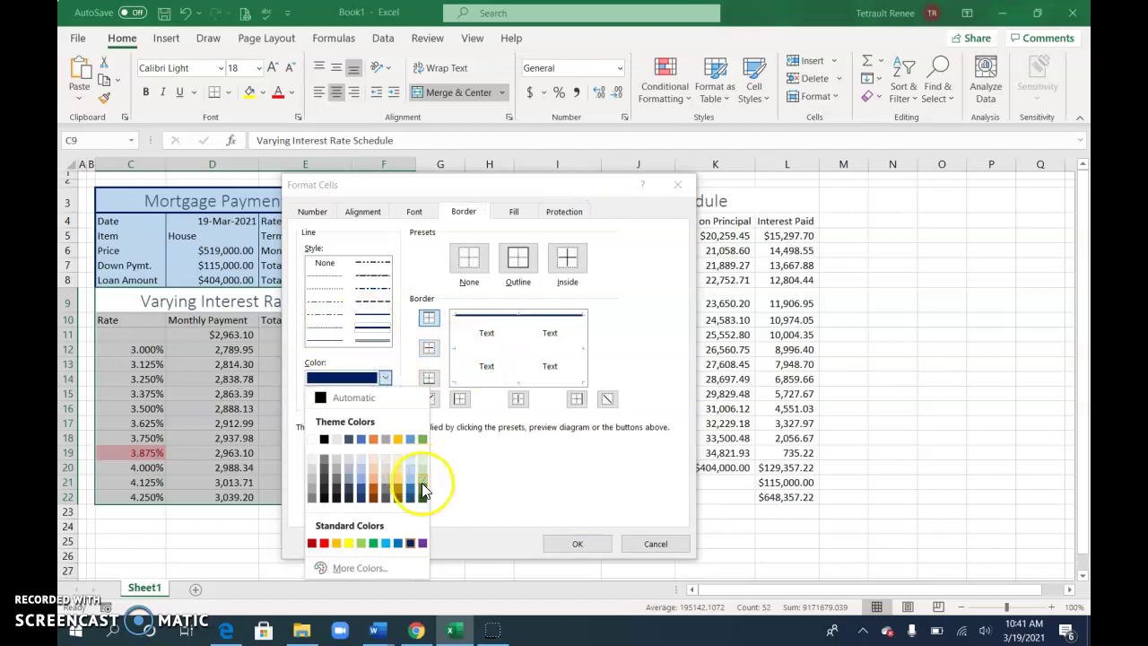
pyautogui.click(423, 501)
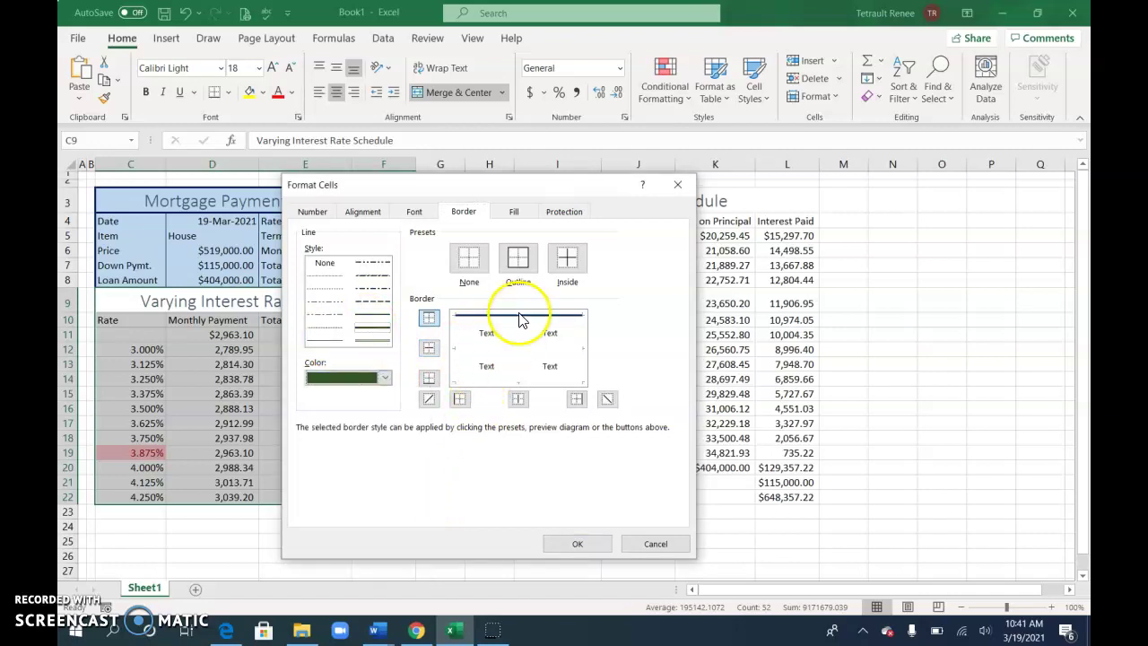
pyautogui.click(520, 260)
pyautogui.click(333, 341)
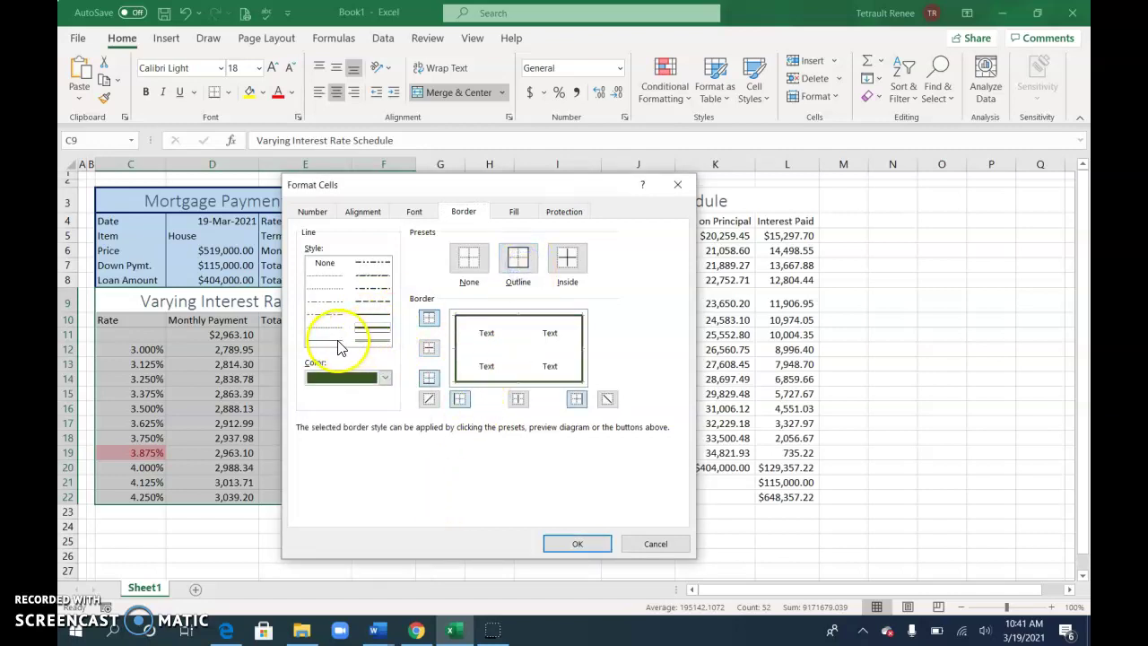
# - Fill the Varying Interest Rate Schedule block C9:F22 with light green and apply the formatting
pyautogui.click(516, 213)
pyautogui.click(433, 301)
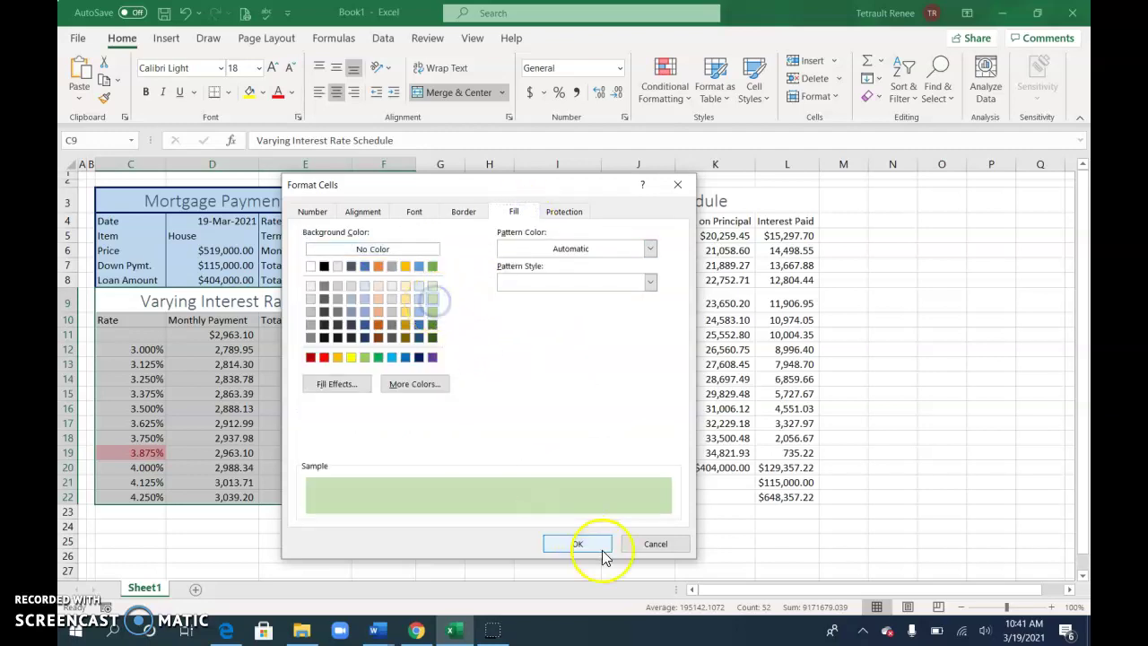
pyautogui.click(599, 551)
pyautogui.click(475, 513)
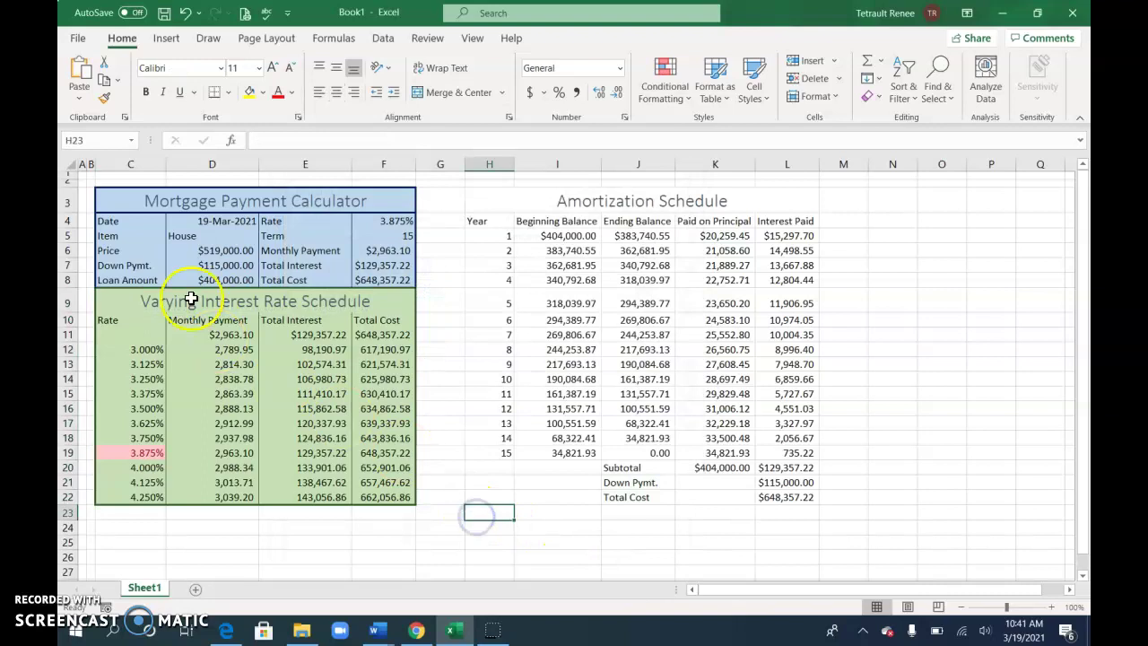
# - Add a thick dark green bottom border beneath the Varying Interest Rate Schedule title in row 9
pyautogui.click(219, 303)
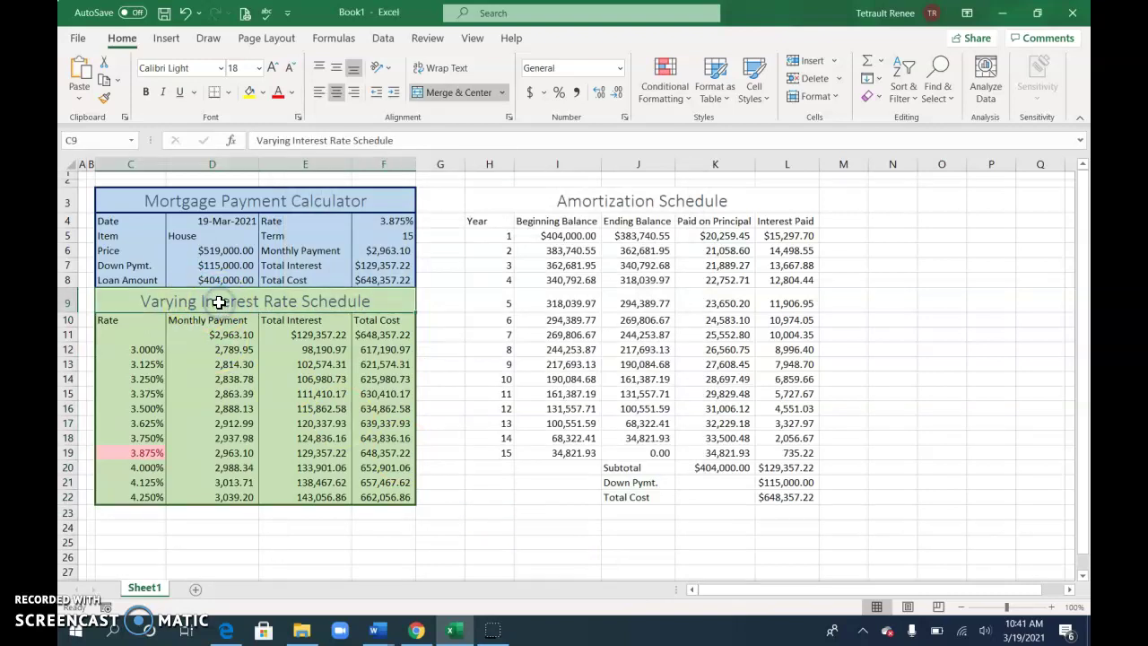
pyautogui.rightClick(219, 303)
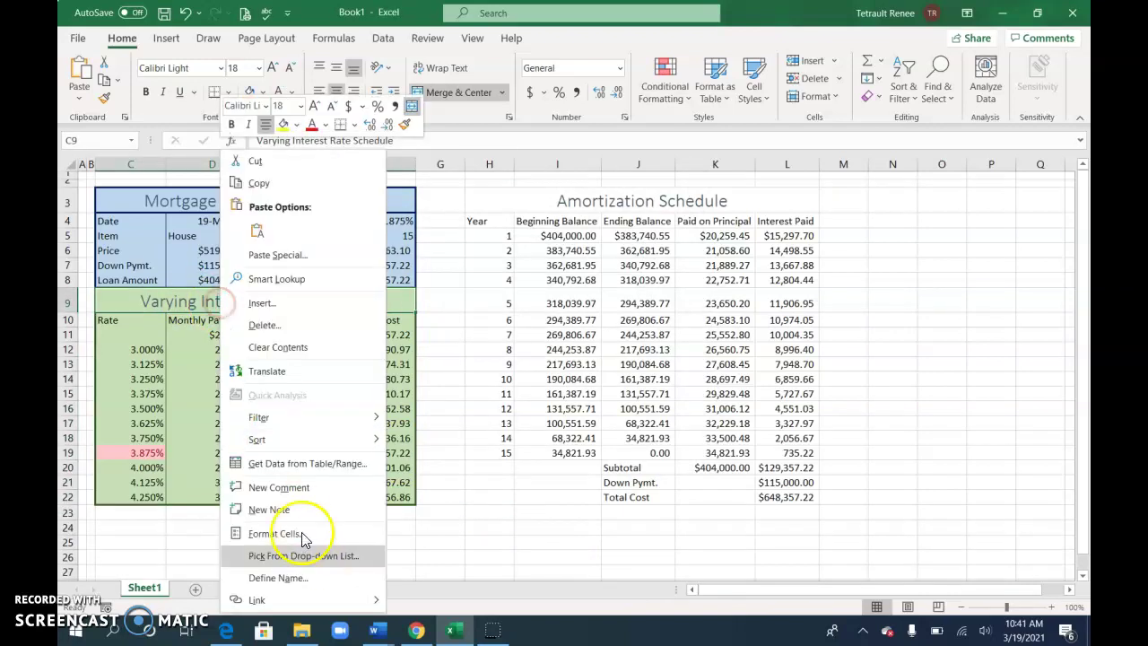
pyautogui.click(297, 531)
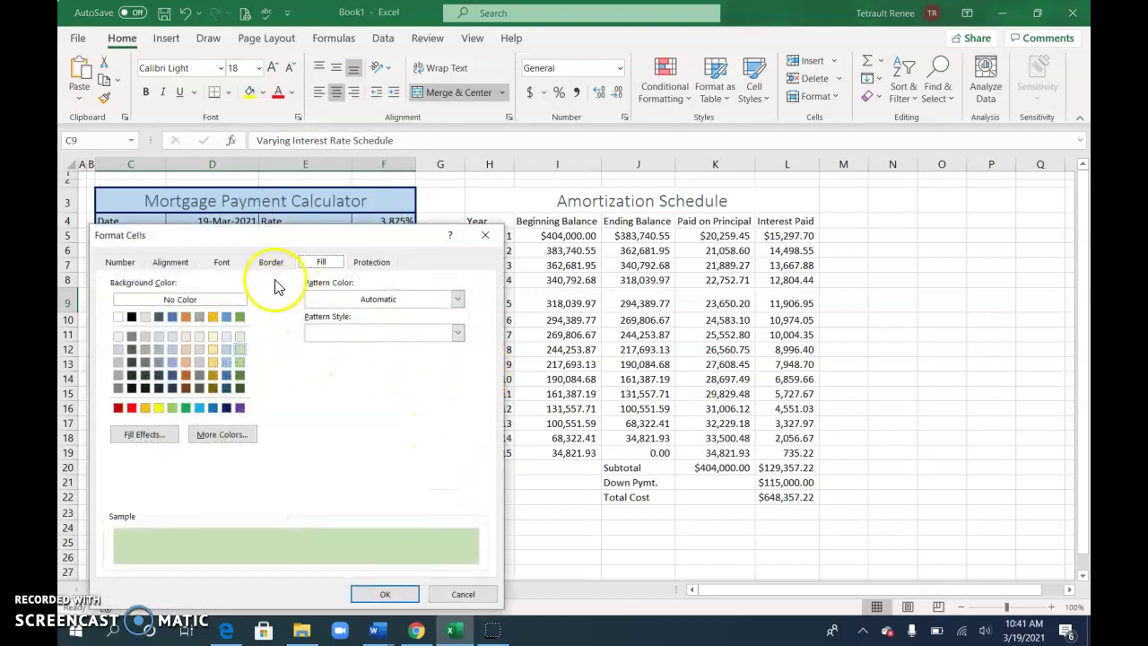
pyautogui.click(271, 262)
pyautogui.click(325, 435)
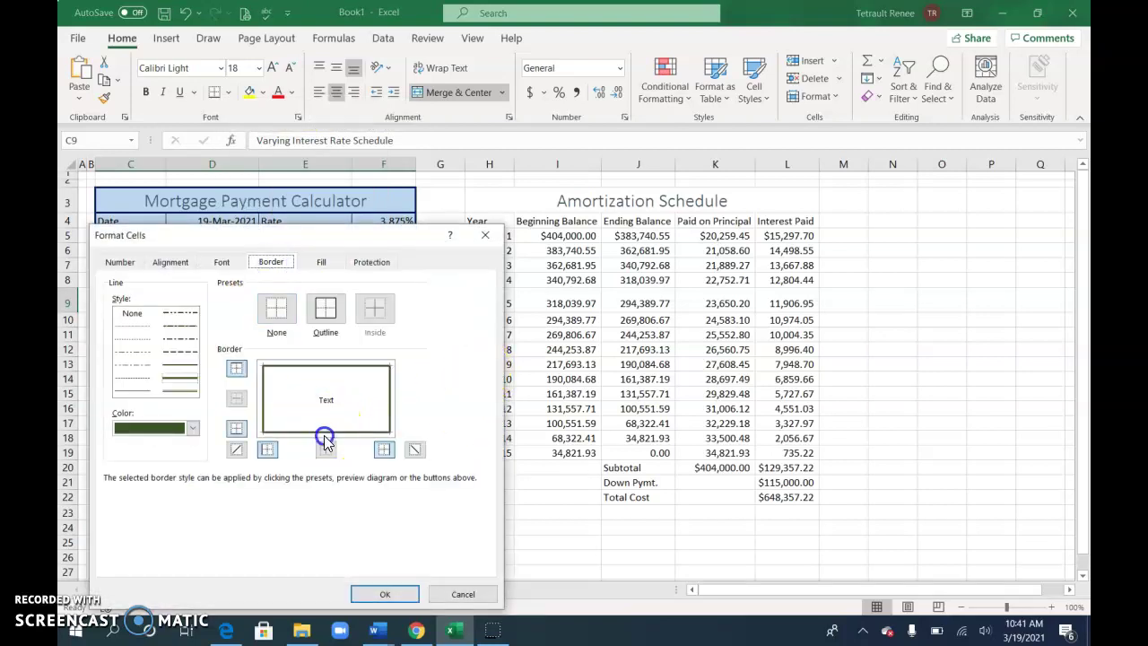
pyautogui.click(385, 593)
pyautogui.click(542, 555)
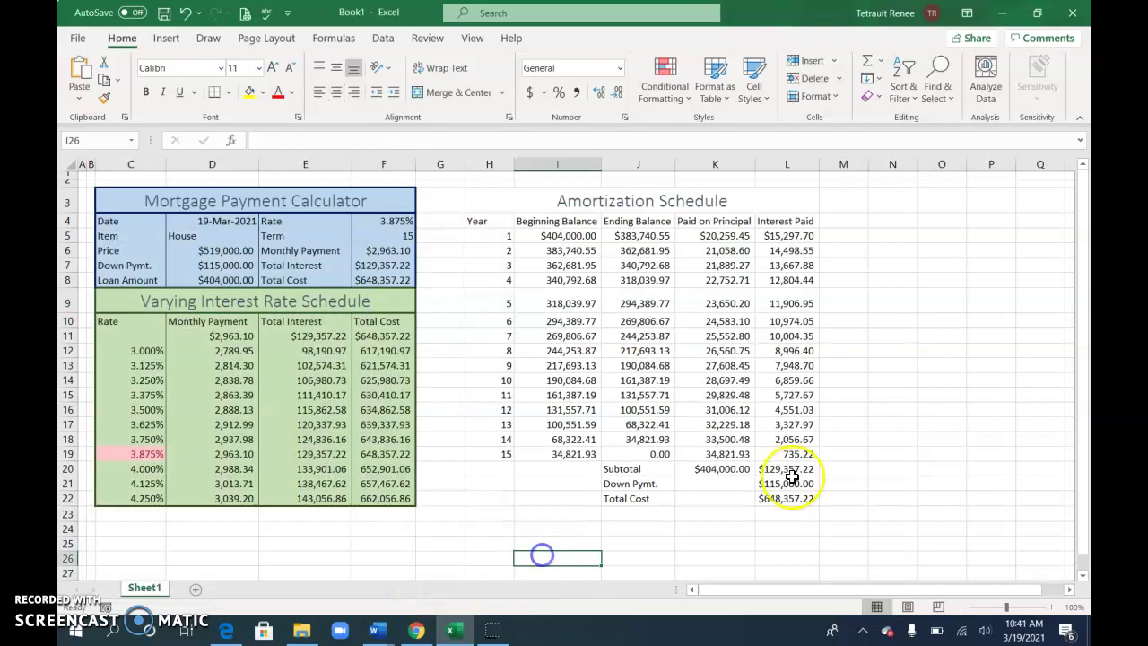
# - Give the Amortization Schedule block H3:L22 a thick dark orange outline and thin dark orange vertical inside borders
pyautogui.moveTo(546, 197); pyautogui.dragTo(601, 493)
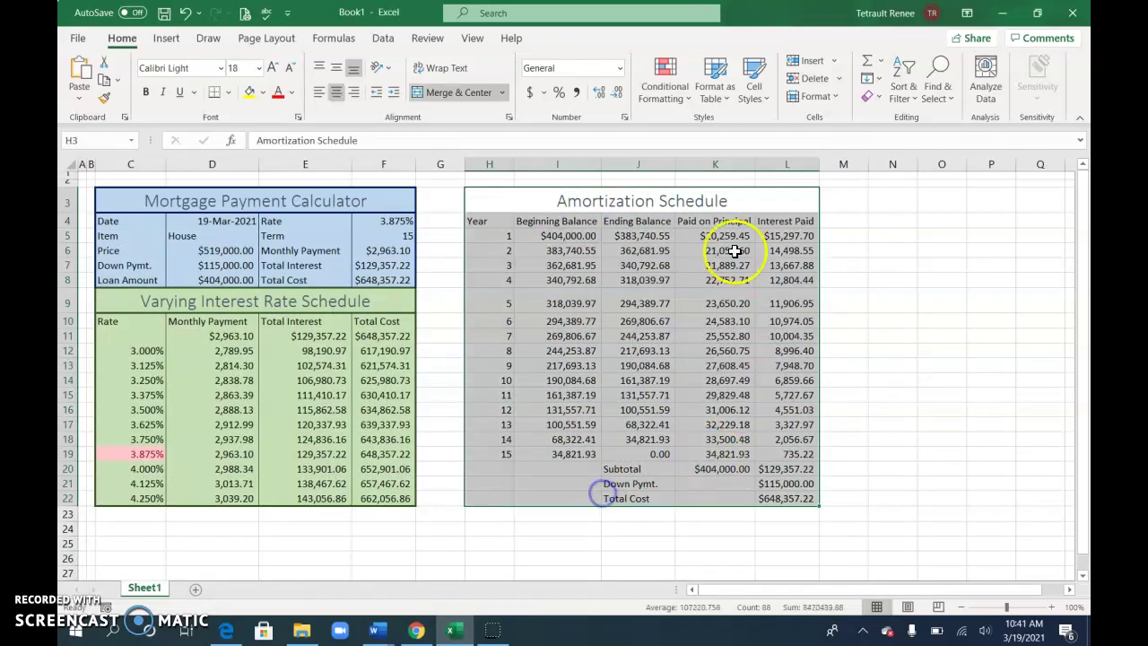
pyautogui.rightClick(607, 255)
pyautogui.click(654, 536)
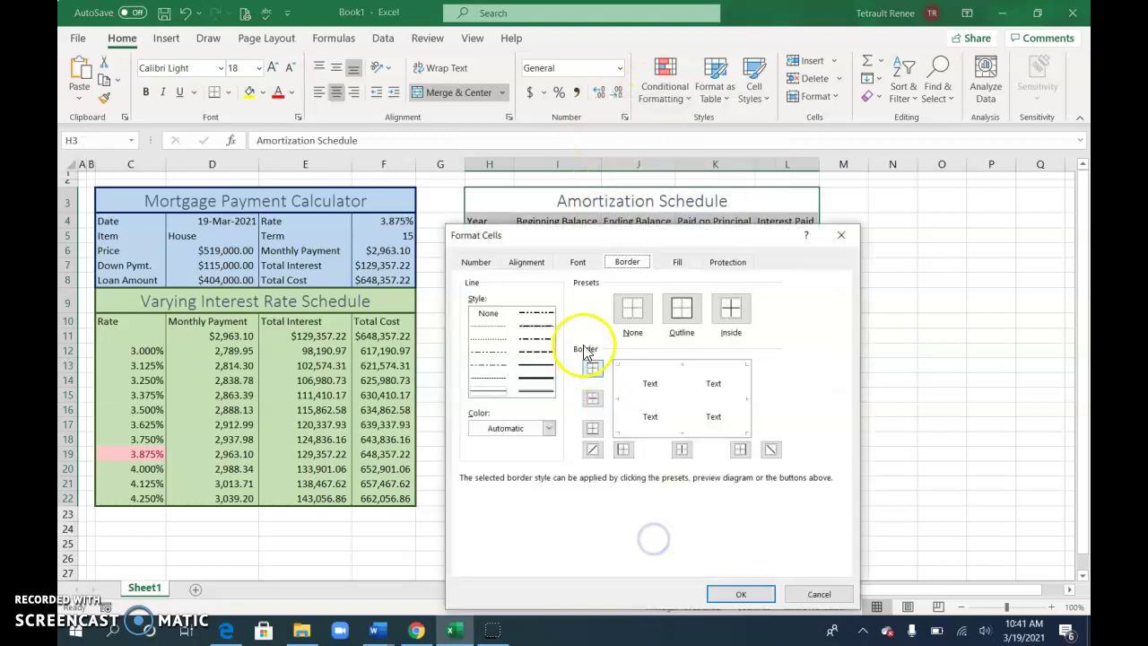
pyautogui.click(549, 428)
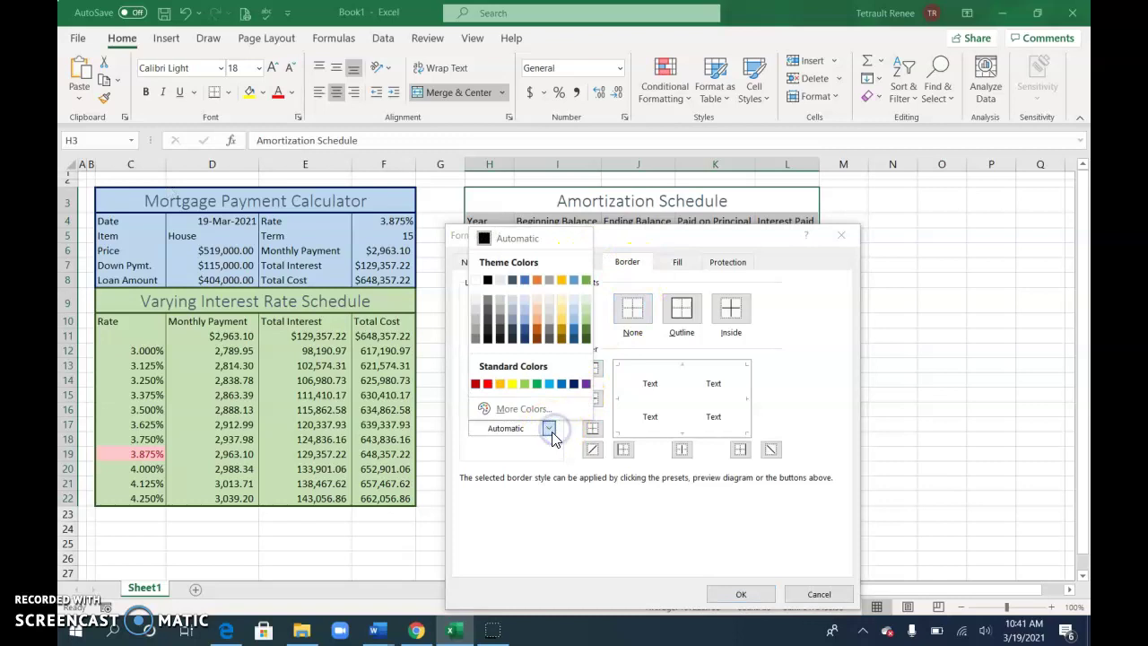
pyautogui.click(539, 336)
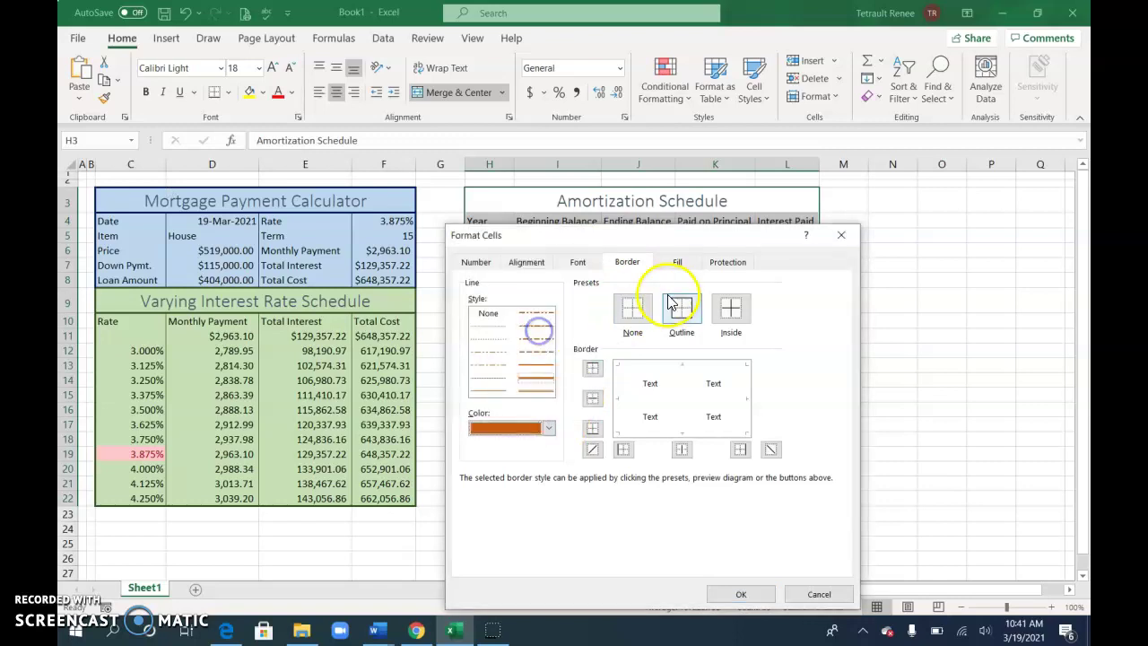
pyautogui.click(681, 307)
pyautogui.click(504, 391)
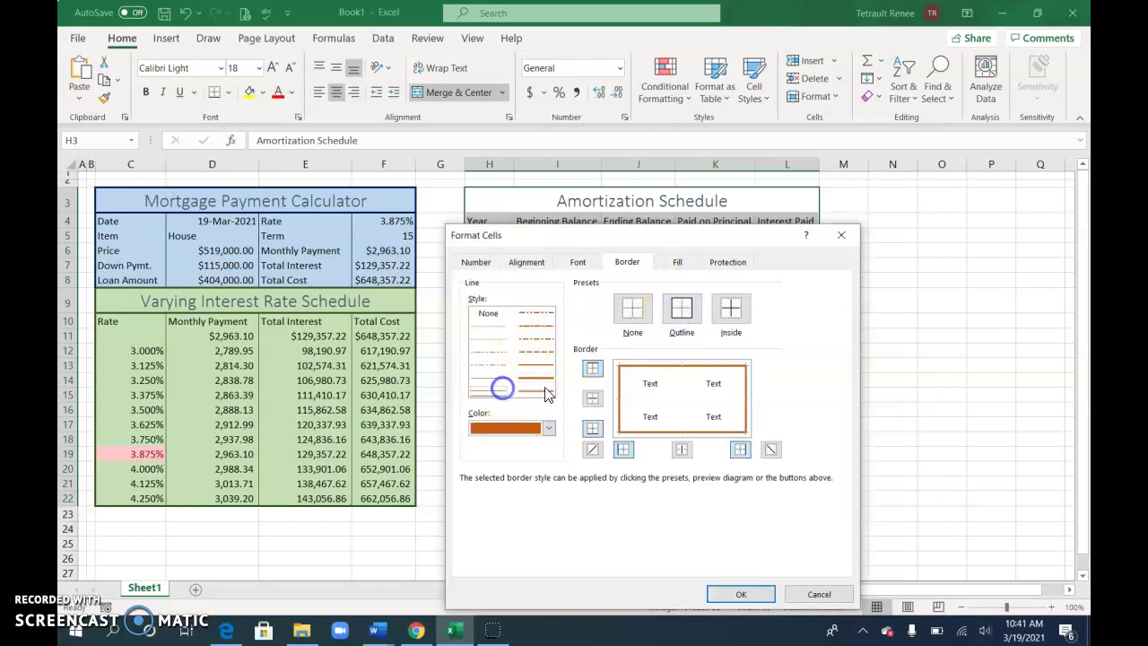
pyautogui.click(685, 397)
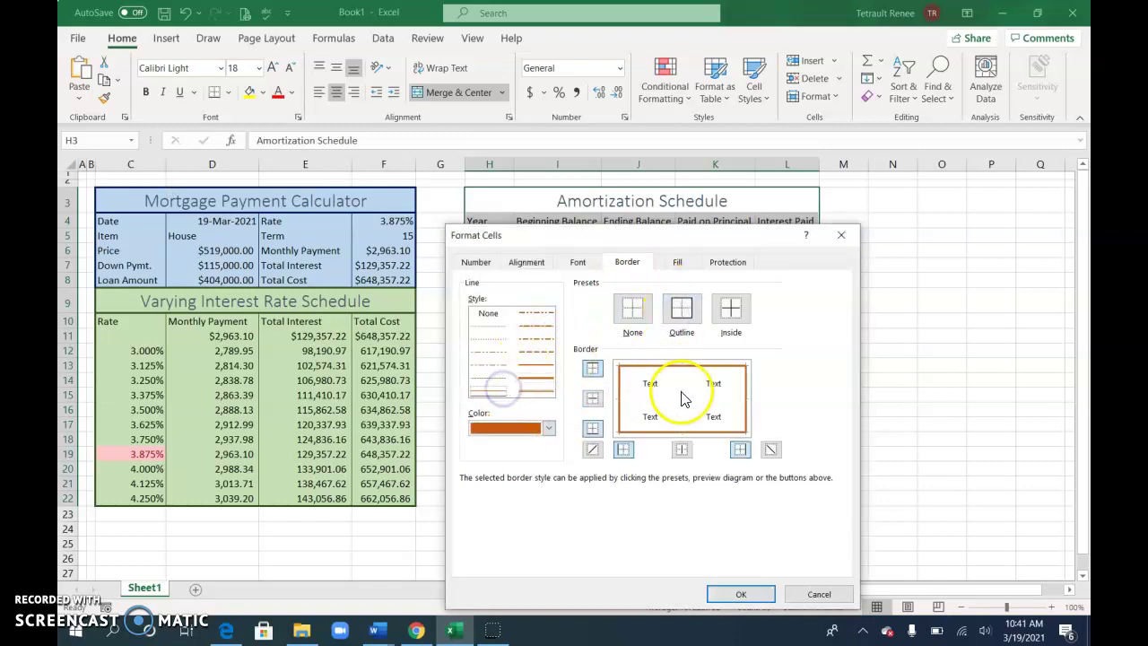
# - Fill the Amortization Schedule block H3:L22 with light gold and apply the formatting
pyautogui.click(679, 261)
pyautogui.click(569, 345)
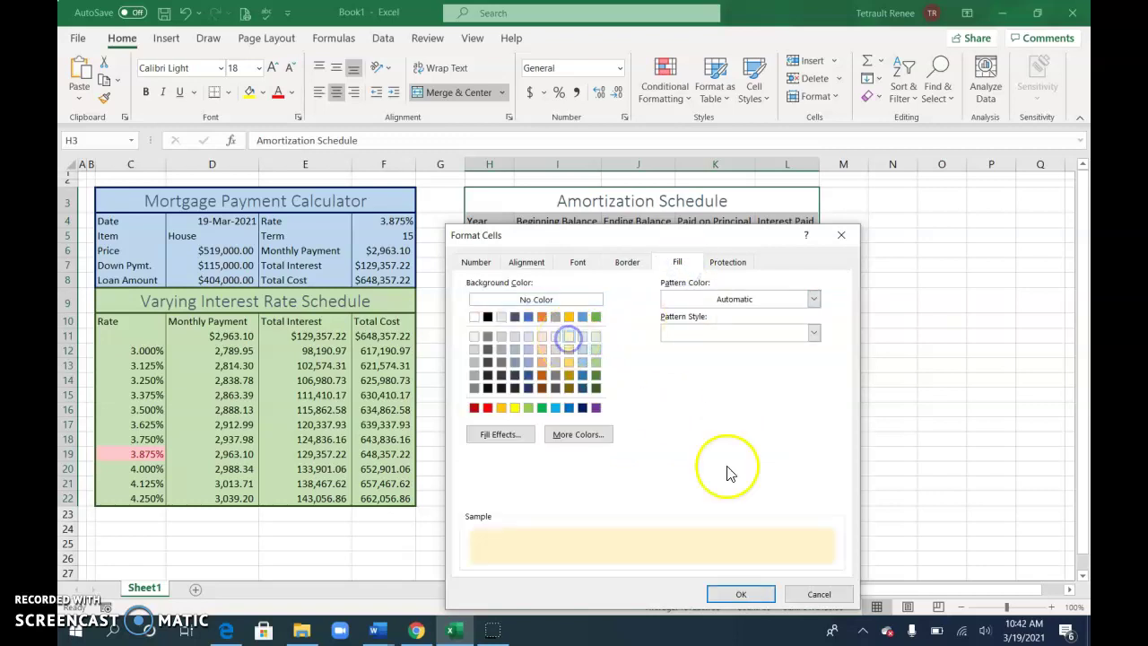
pyautogui.click(758, 590)
pyautogui.click(787, 457)
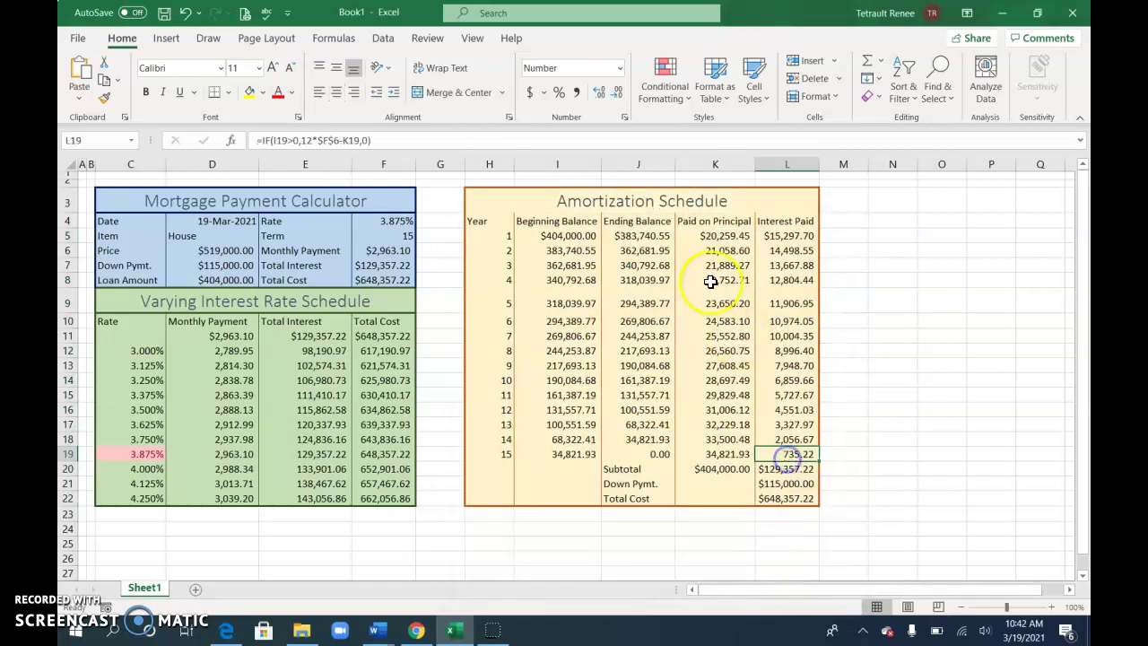
# - Add a thick dark orange bottom border beneath the Amortization Schedule title in row 3
pyautogui.click(643, 209)
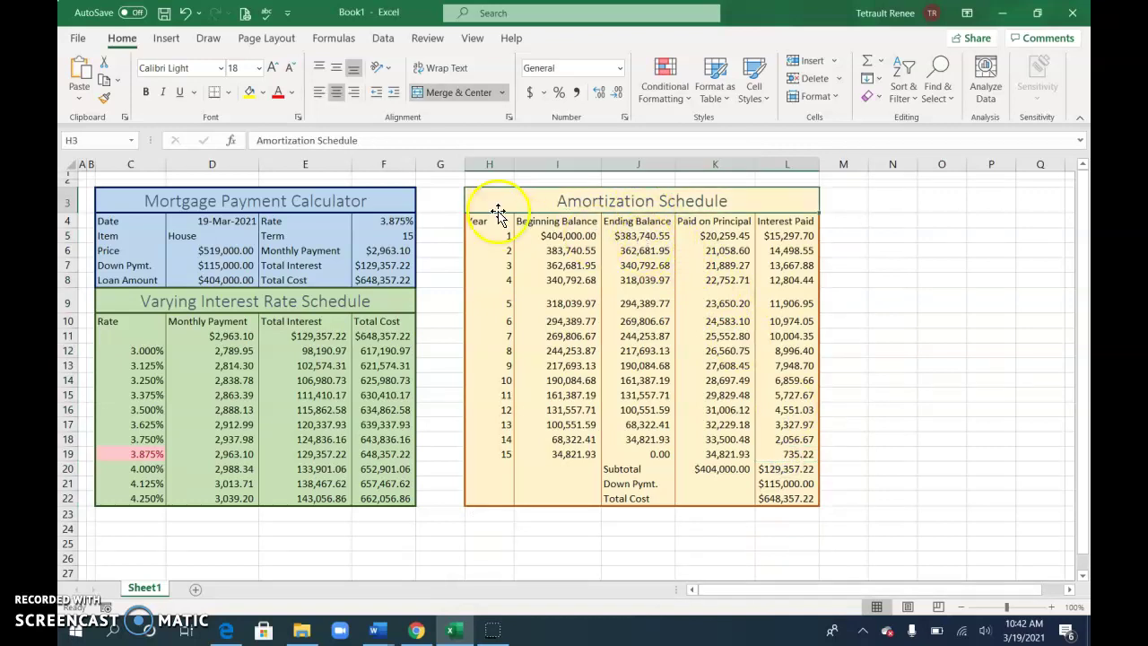
pyautogui.rightClick(551, 198)
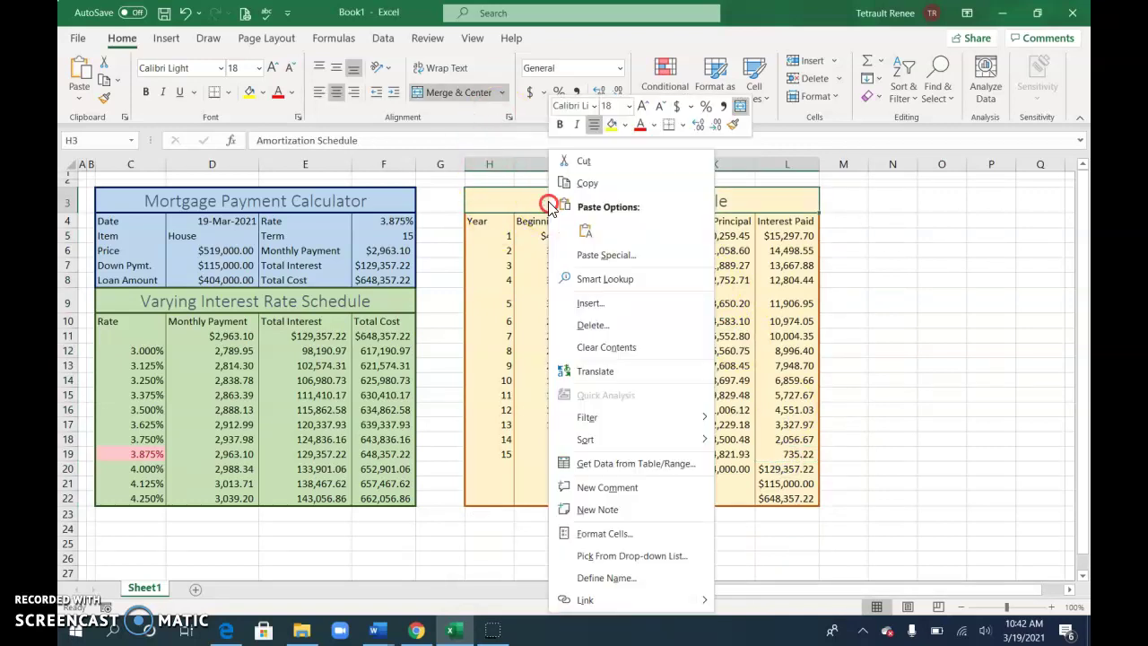
pyautogui.click(606, 534)
pyautogui.click(579, 262)
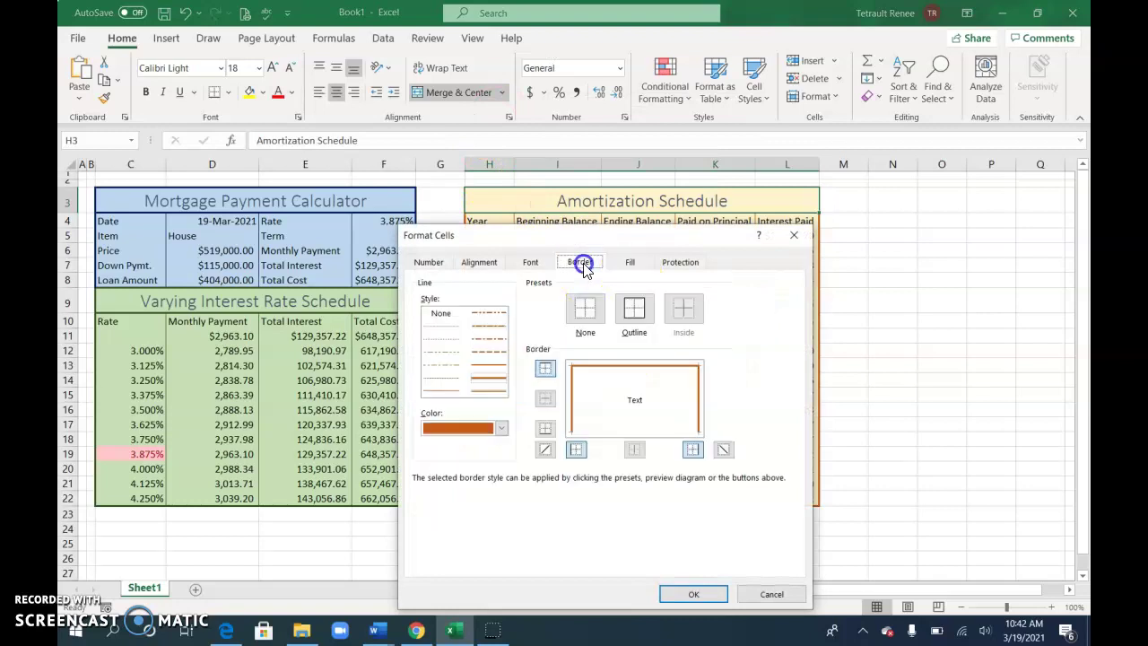
pyautogui.click(609, 433)
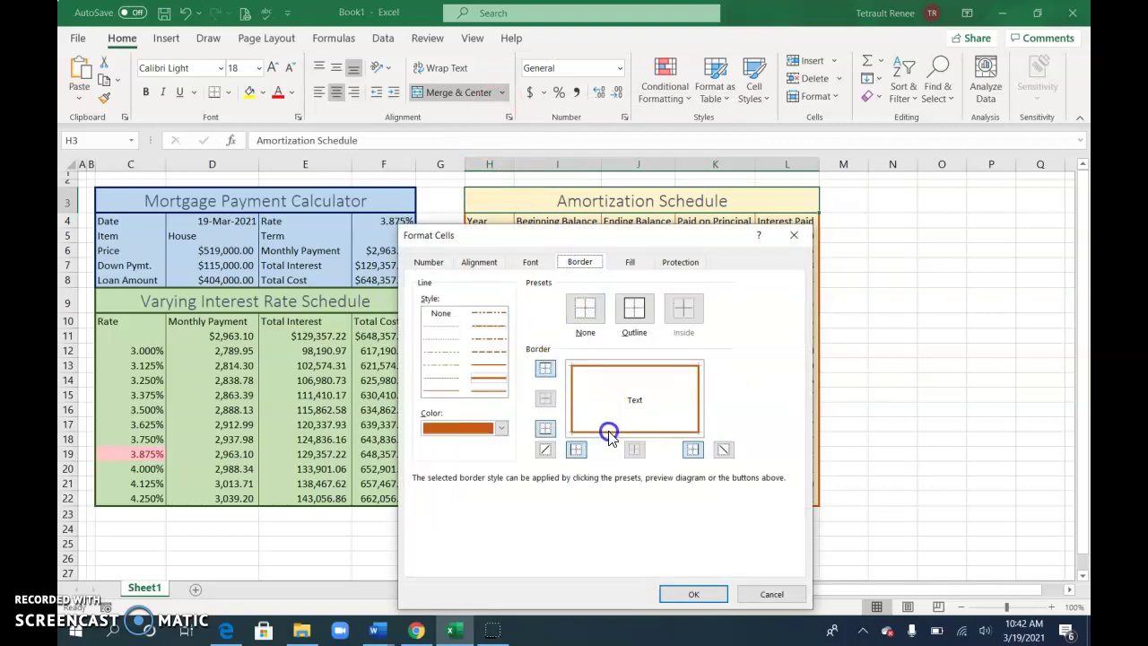
pyautogui.click(692, 593)
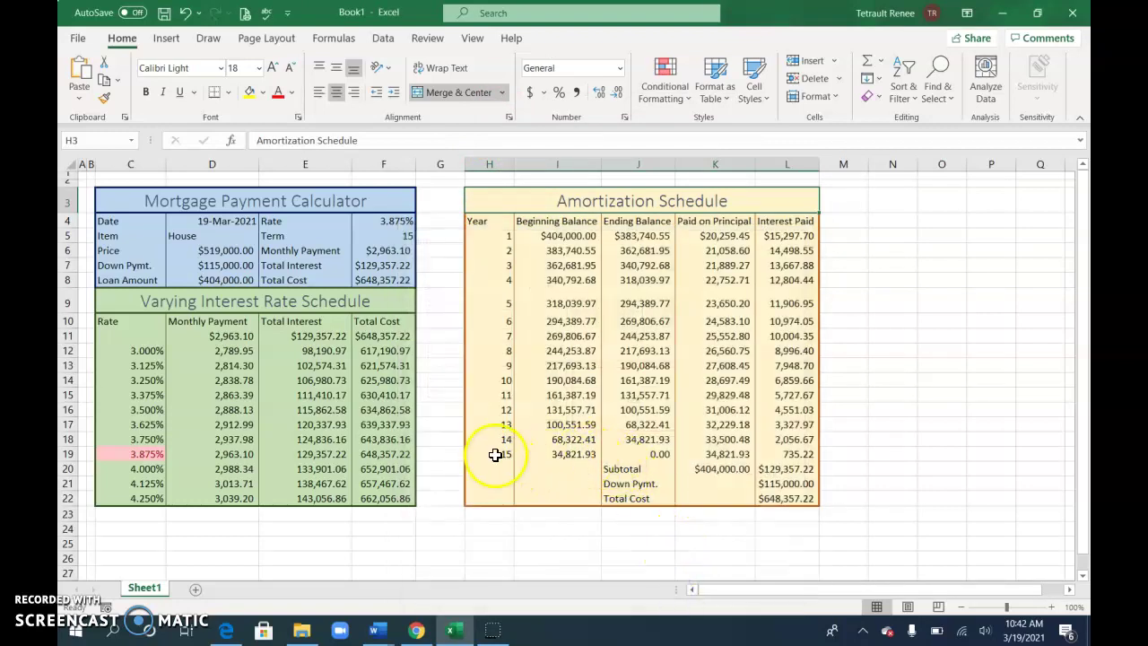
# - Add a thick dark orange bottom border beneath the year 15 row H19:L19 to separate it from the totals
pyautogui.moveTo(495, 455); pyautogui.dragTo(770, 454)
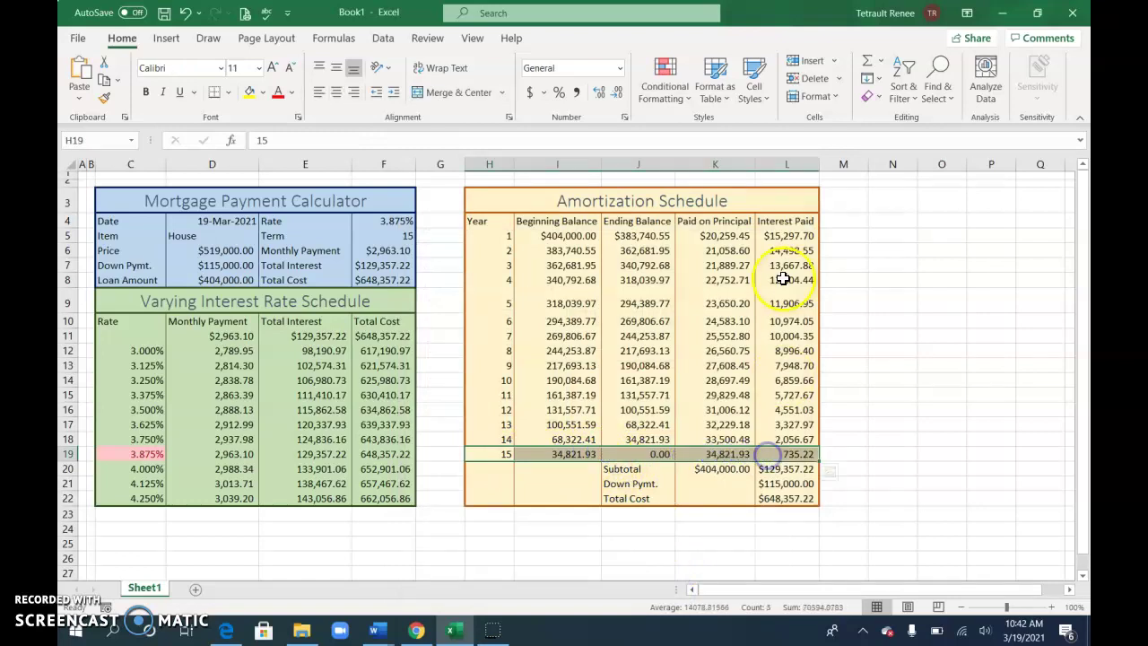
pyautogui.rightClick(716, 452)
pyautogui.click(798, 445)
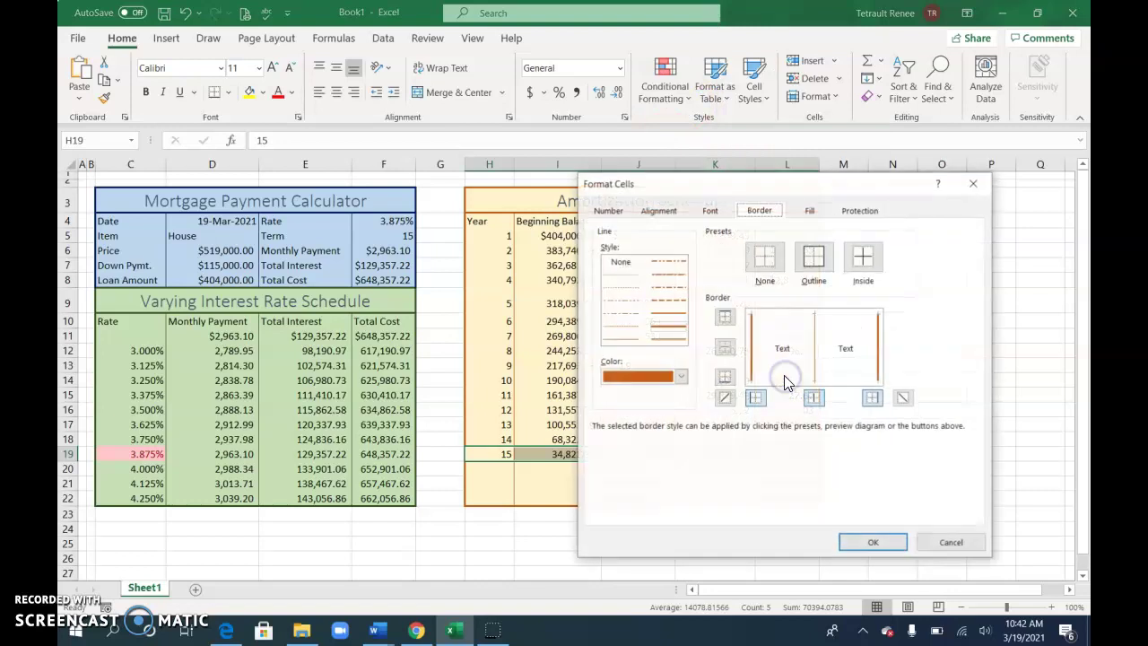
pyautogui.click(797, 384)
pyautogui.click(872, 541)
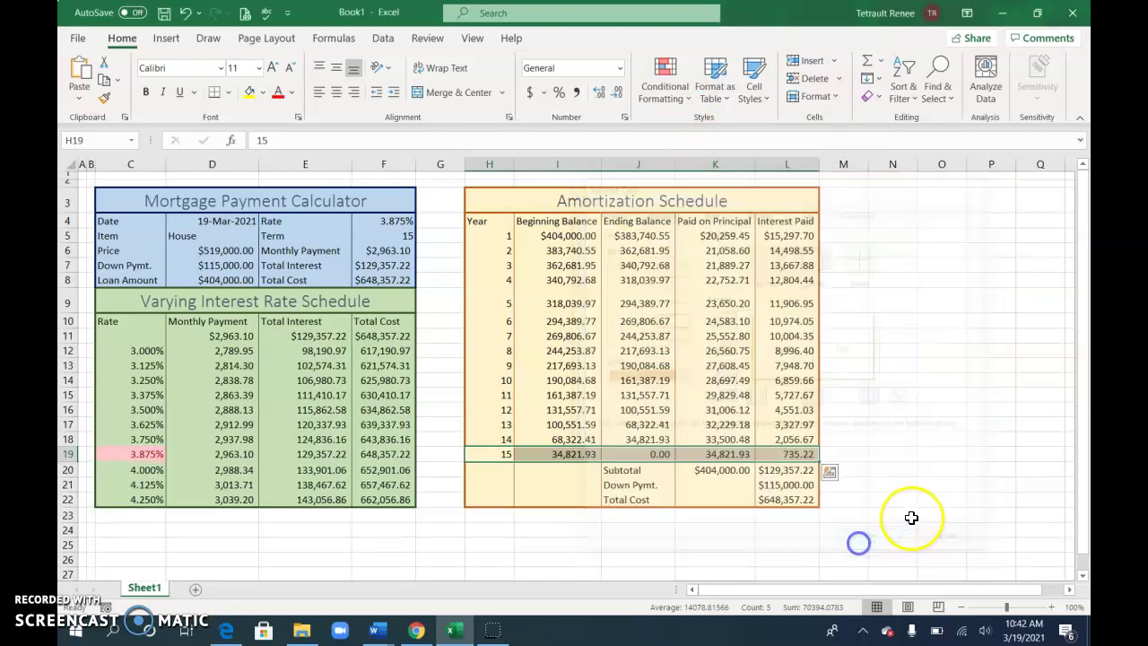
pyautogui.click(941, 499)
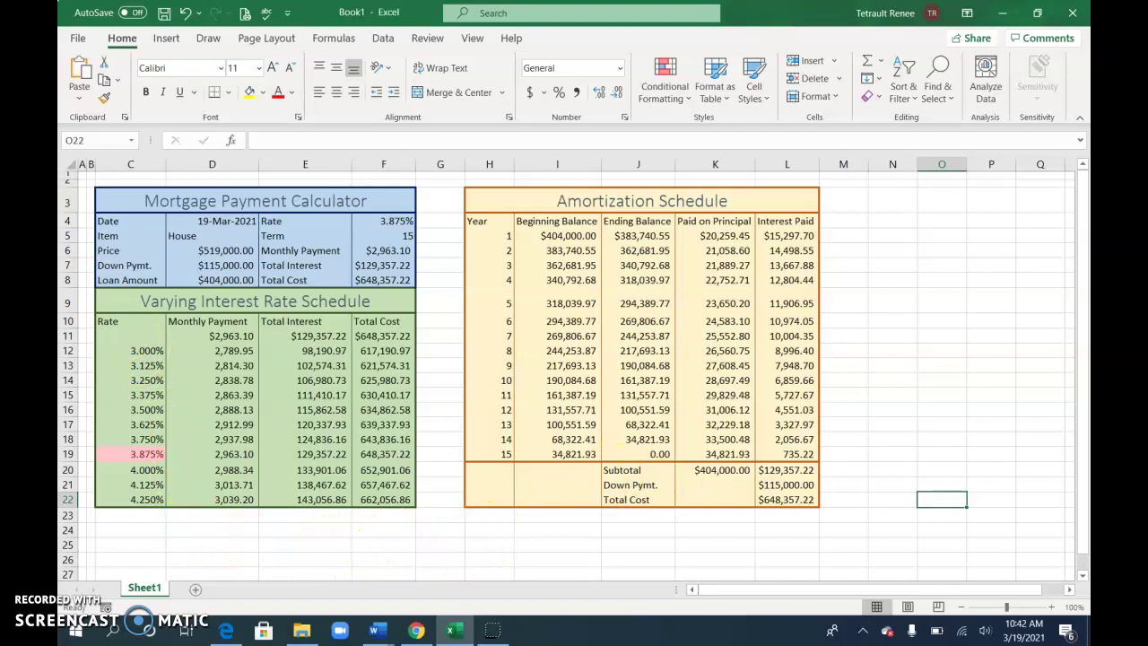
# - Set the worksheet to print in landscape orientation with the sheet fitted on one page, then return to the sheet
pyautogui.click(78, 37)
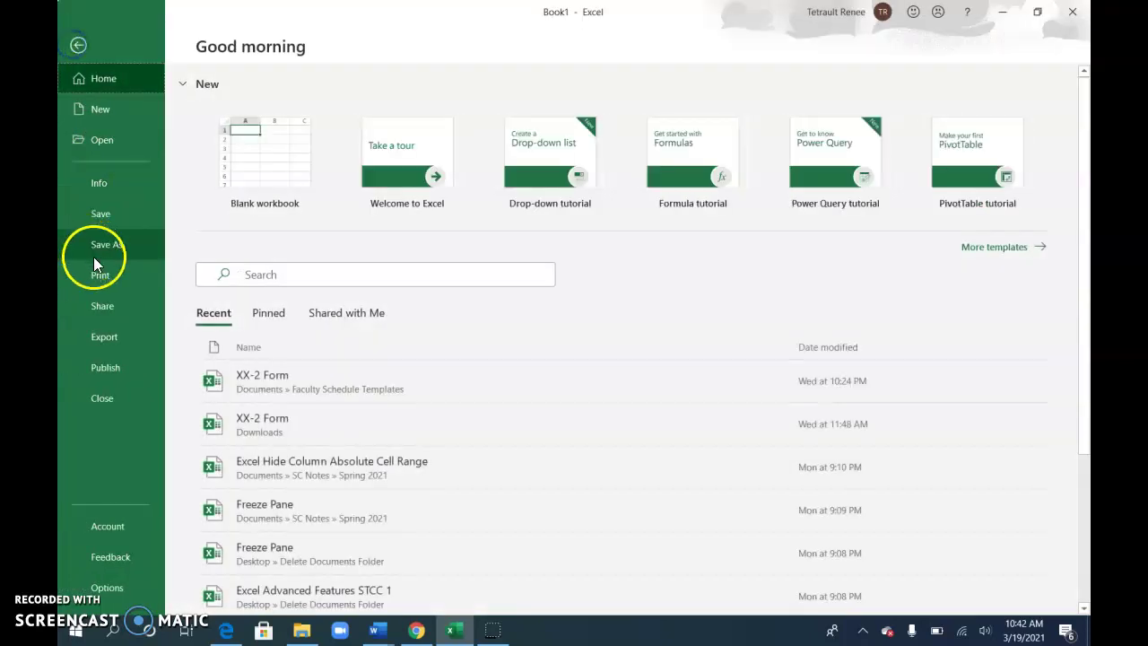
pyautogui.click(98, 274)
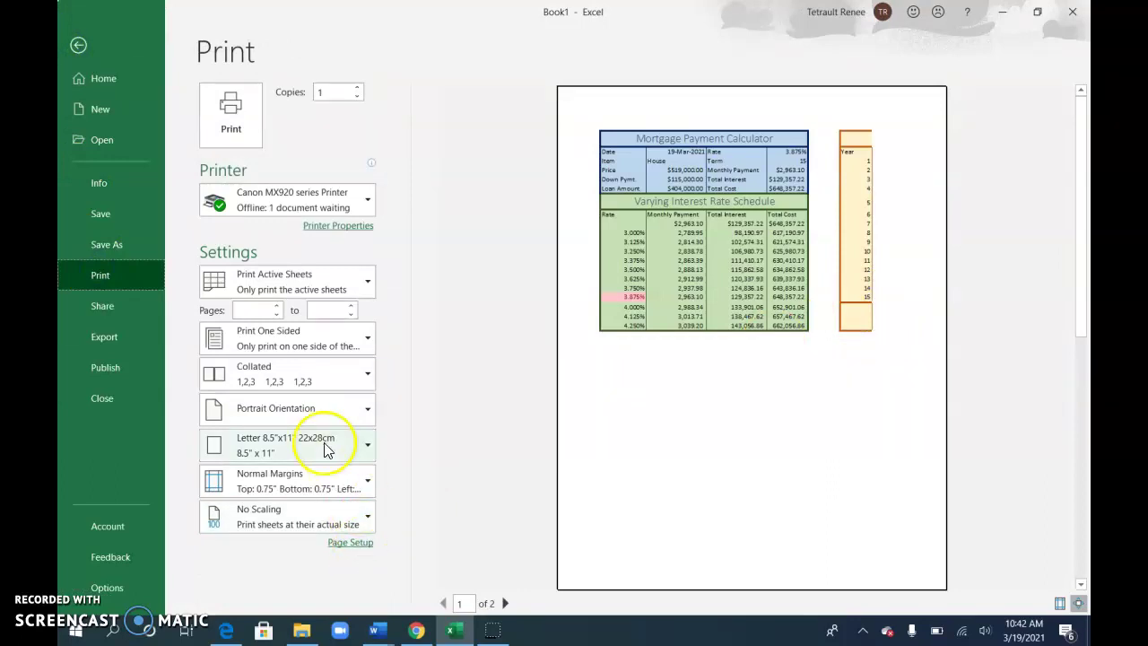
pyautogui.click(308, 408)
pyautogui.click(302, 482)
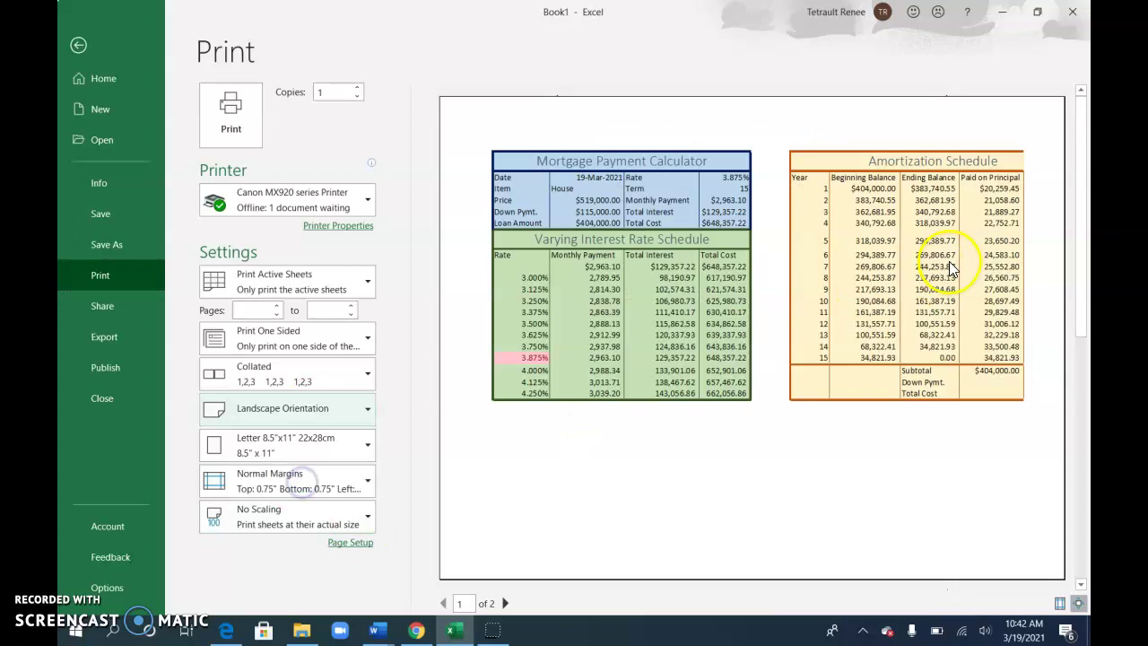
pyautogui.click(337, 520)
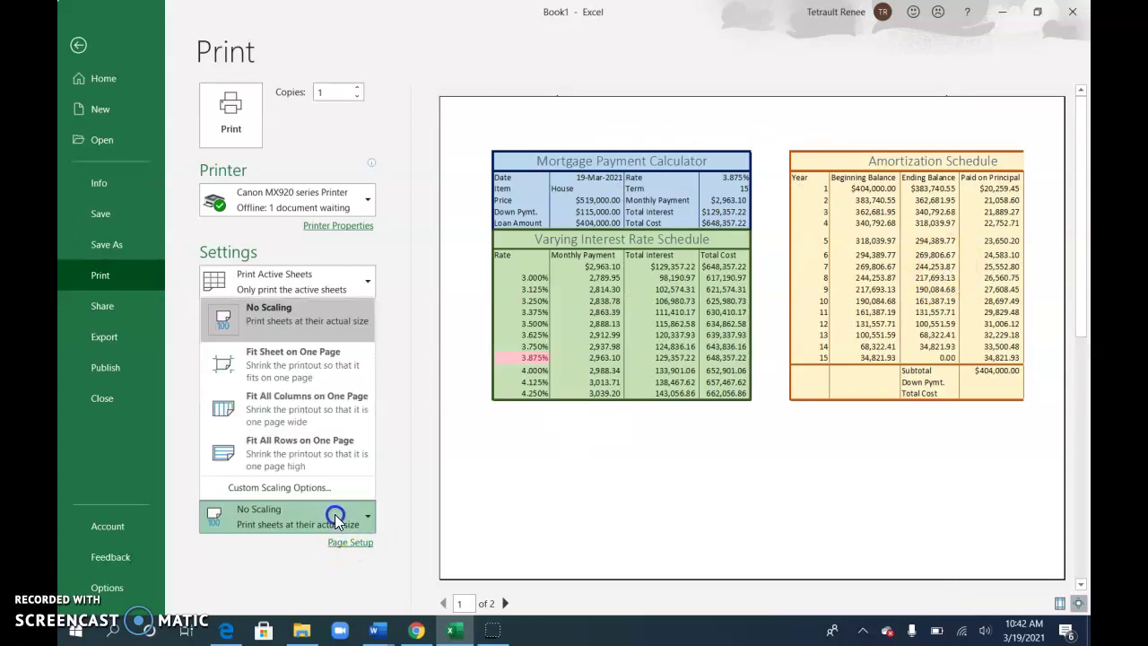
pyautogui.click(280, 361)
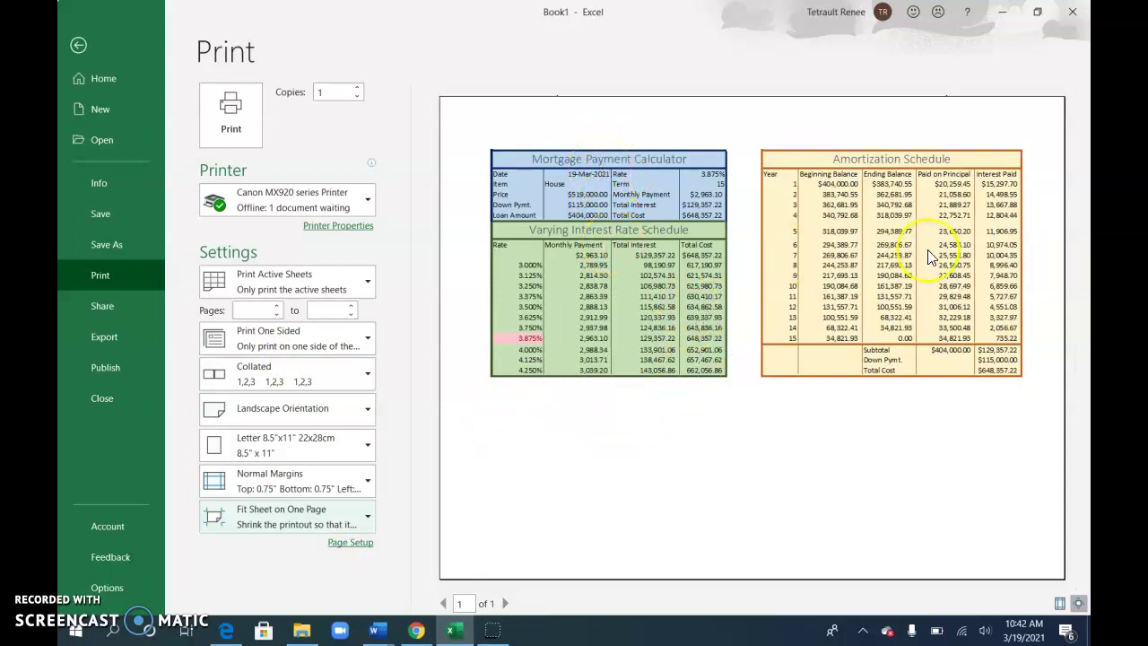
pyautogui.click(82, 48)
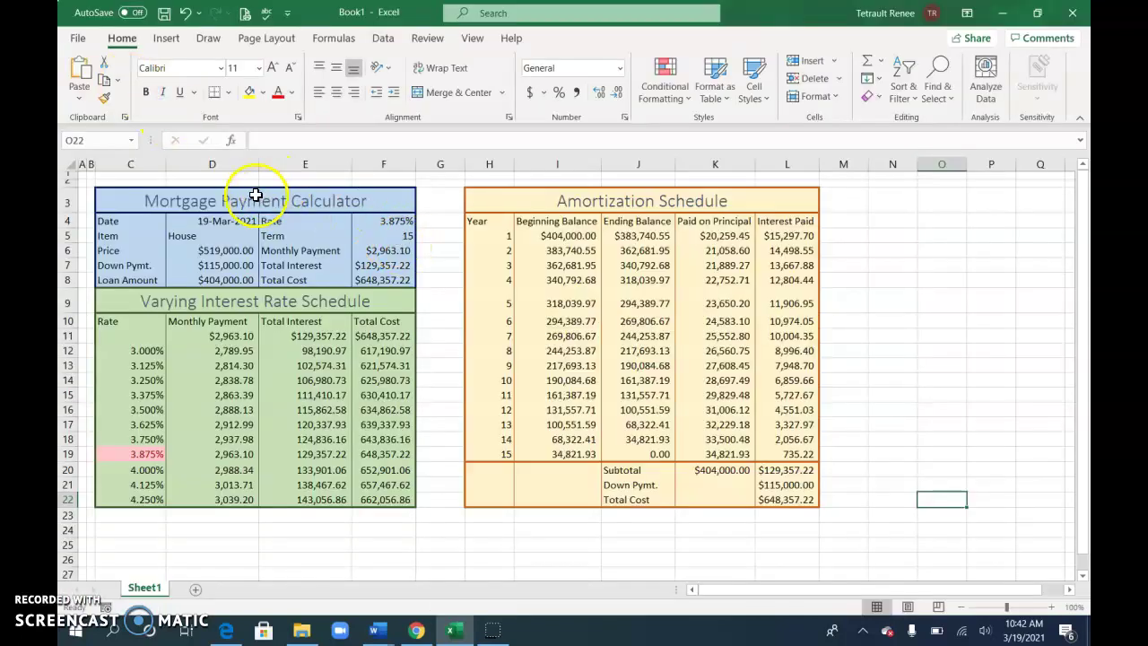
# - Set the Mortgage Payment Calculator block C3:F8 as the print area and check it in the print preview
pyautogui.moveTo(244, 196); pyautogui.dragTo(249, 261)
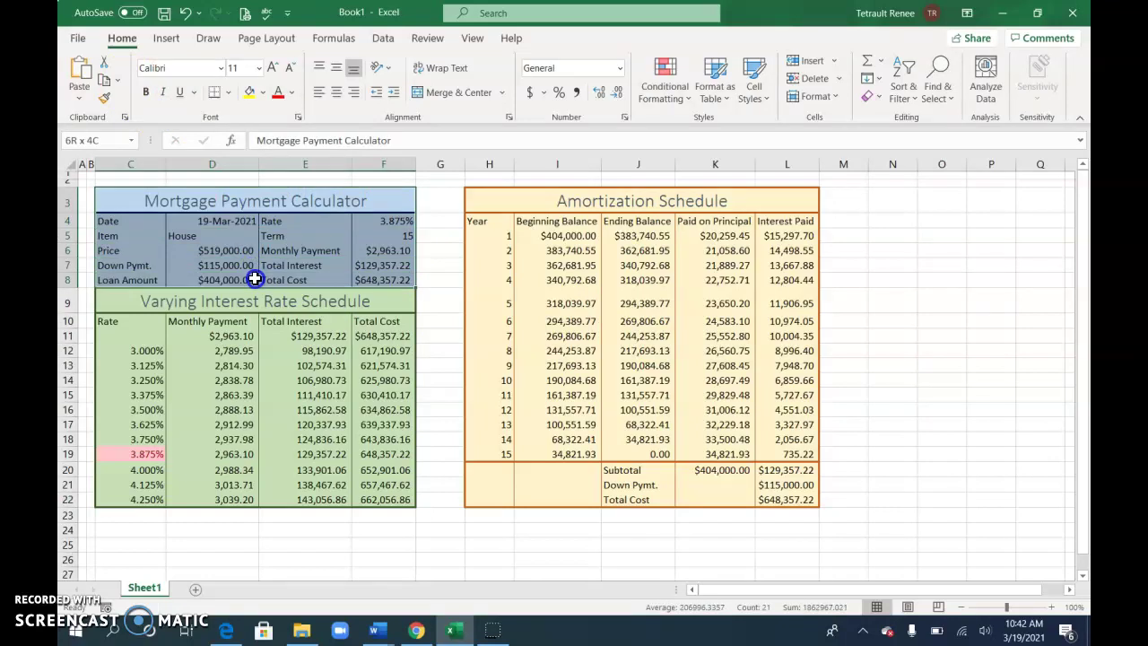
pyautogui.click(283, 41)
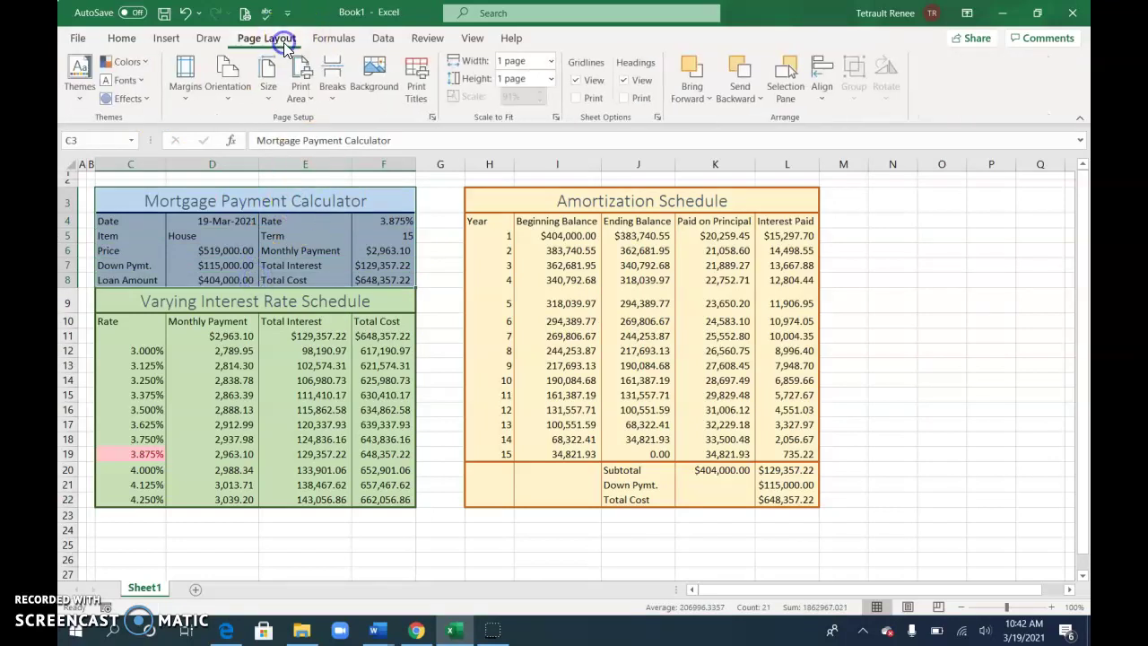
pyautogui.click(308, 95)
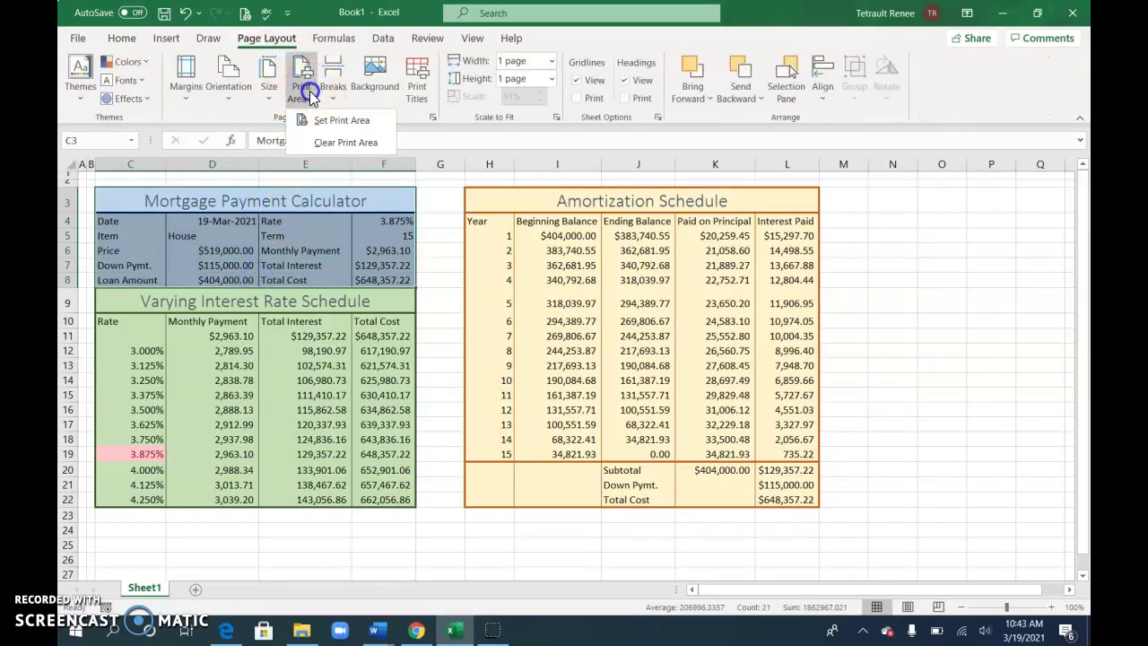
pyautogui.click(333, 120)
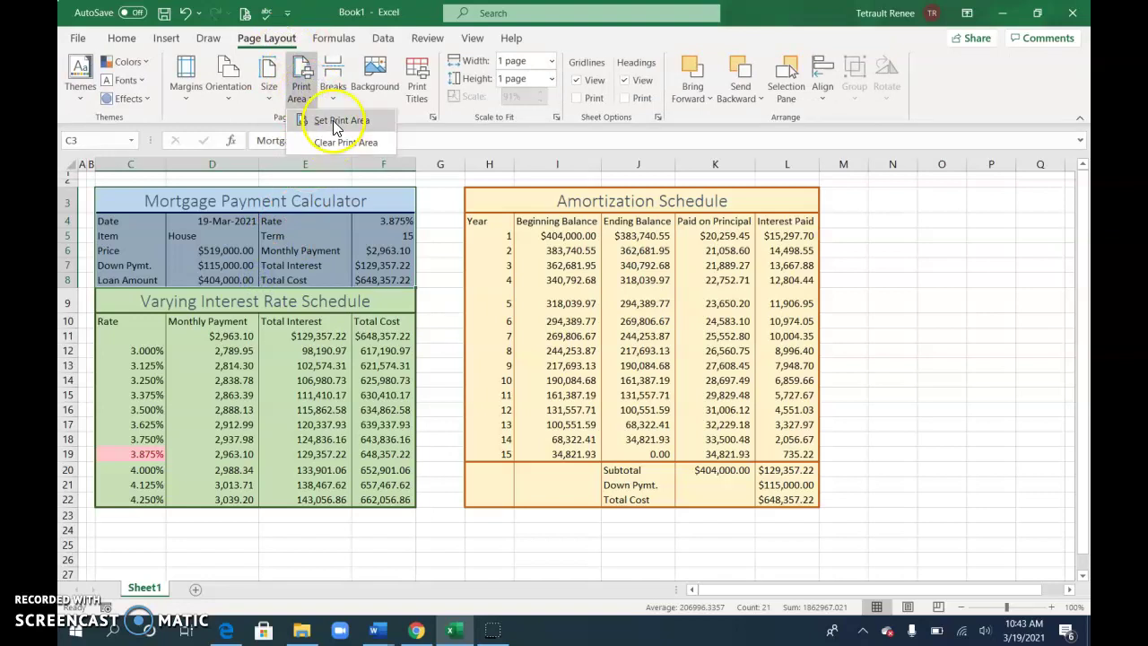
pyautogui.click(77, 42)
pyautogui.click(113, 275)
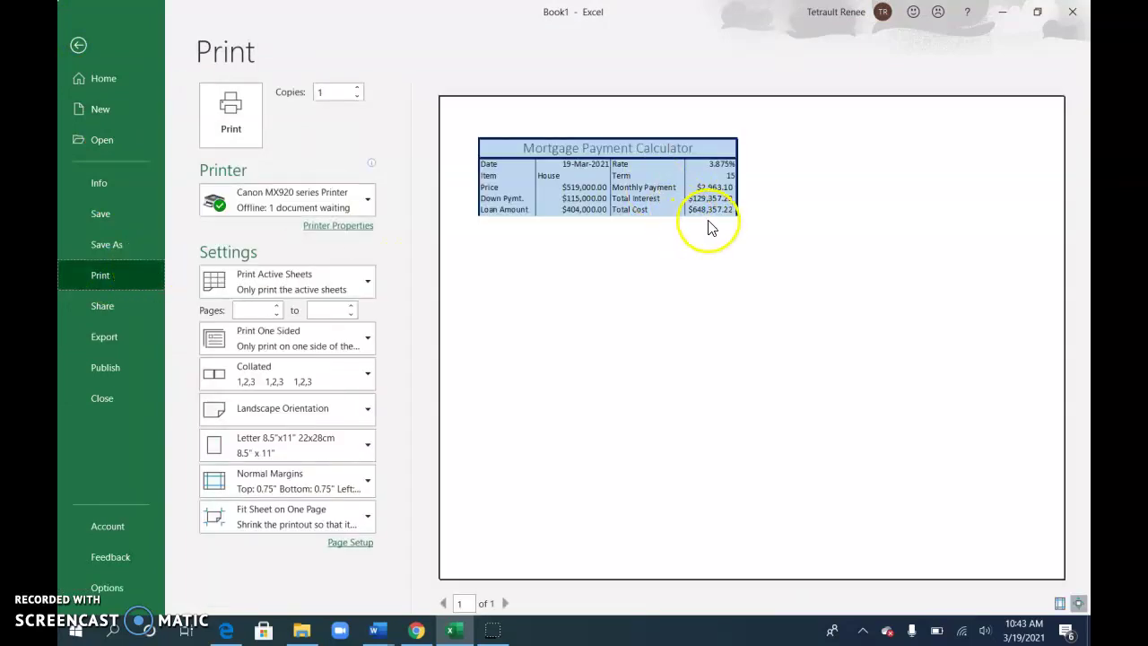
pyautogui.click(78, 45)
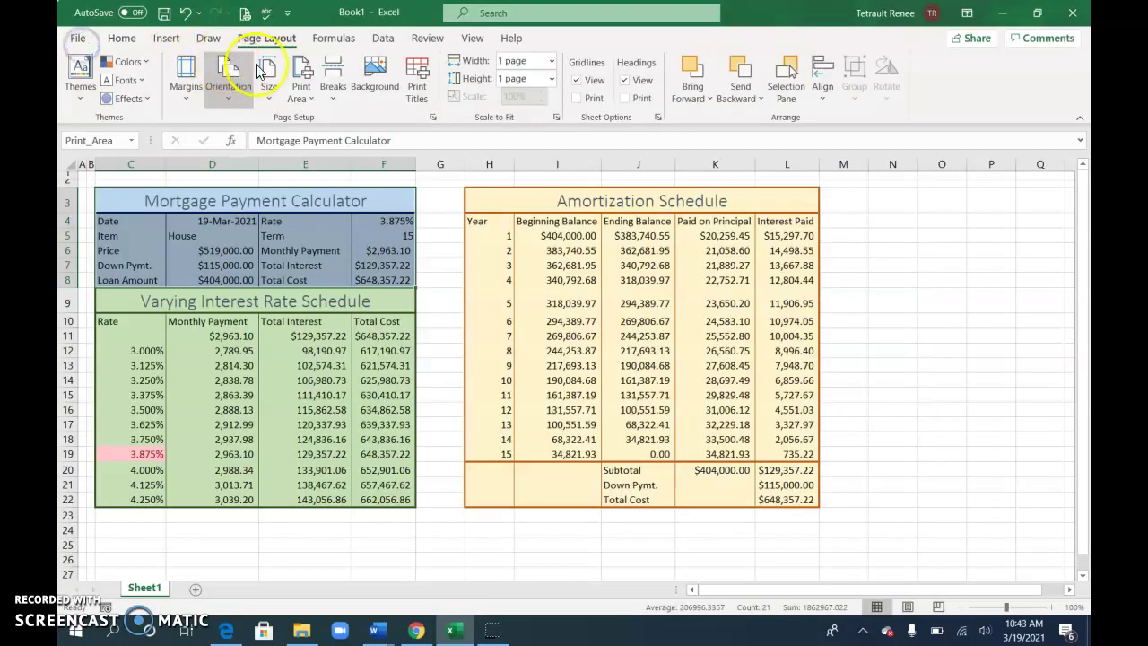
# - Clear the worksheet's print area and deselect the calculator block
pyautogui.click(301, 83)
pyautogui.click(333, 116)
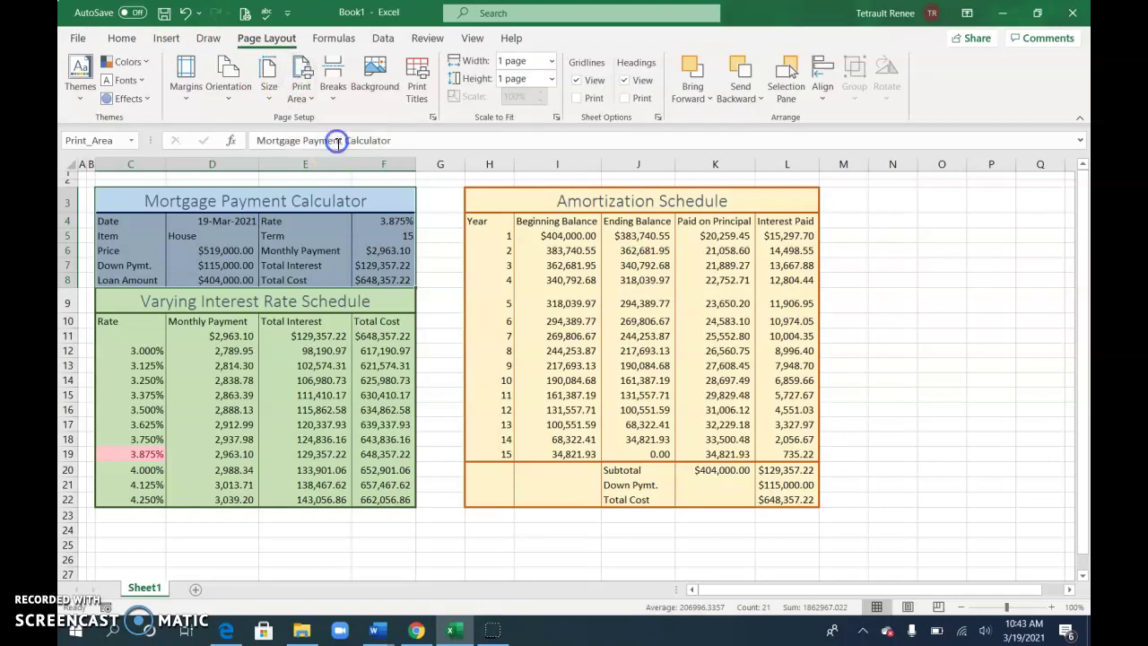
pyautogui.click(444, 350)
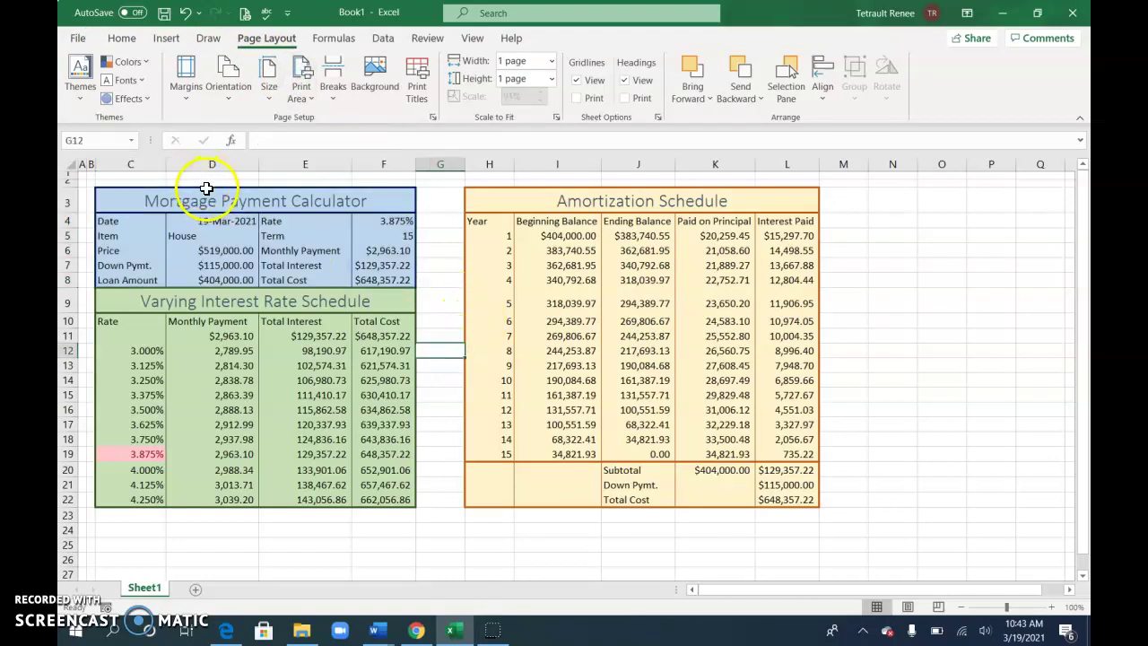
# - Select the Mortgage Payment Calculator block C3:F8 and set the print settings to print only the selection
pyautogui.moveTo(206, 189); pyautogui.dragTo(224, 278)
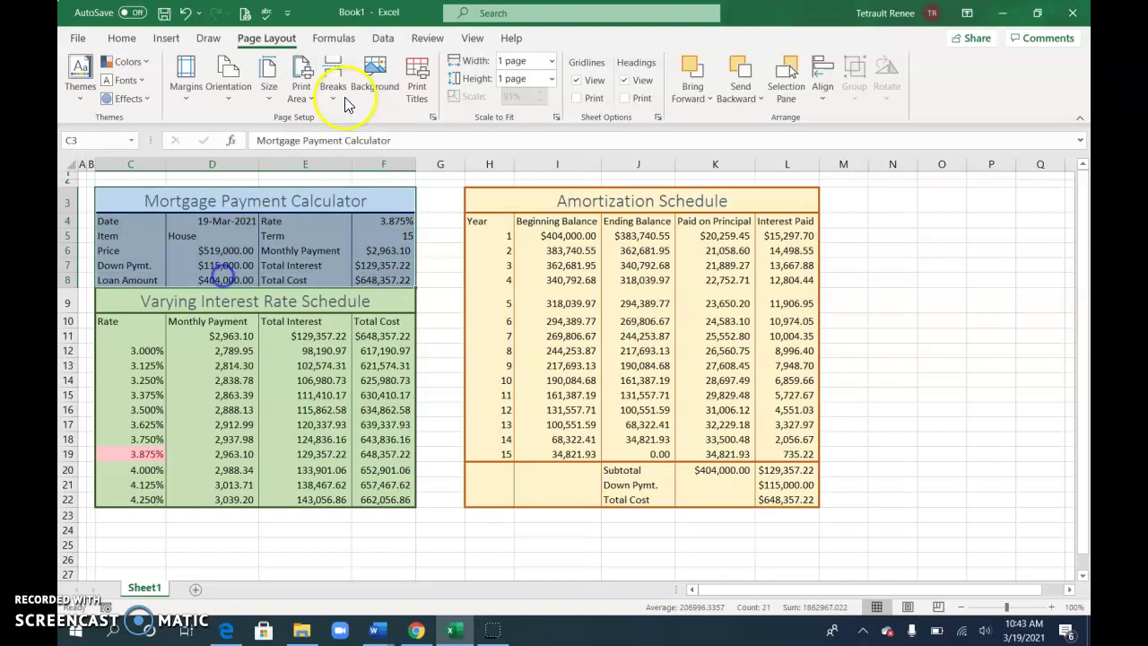
pyautogui.click(77, 40)
pyautogui.click(111, 277)
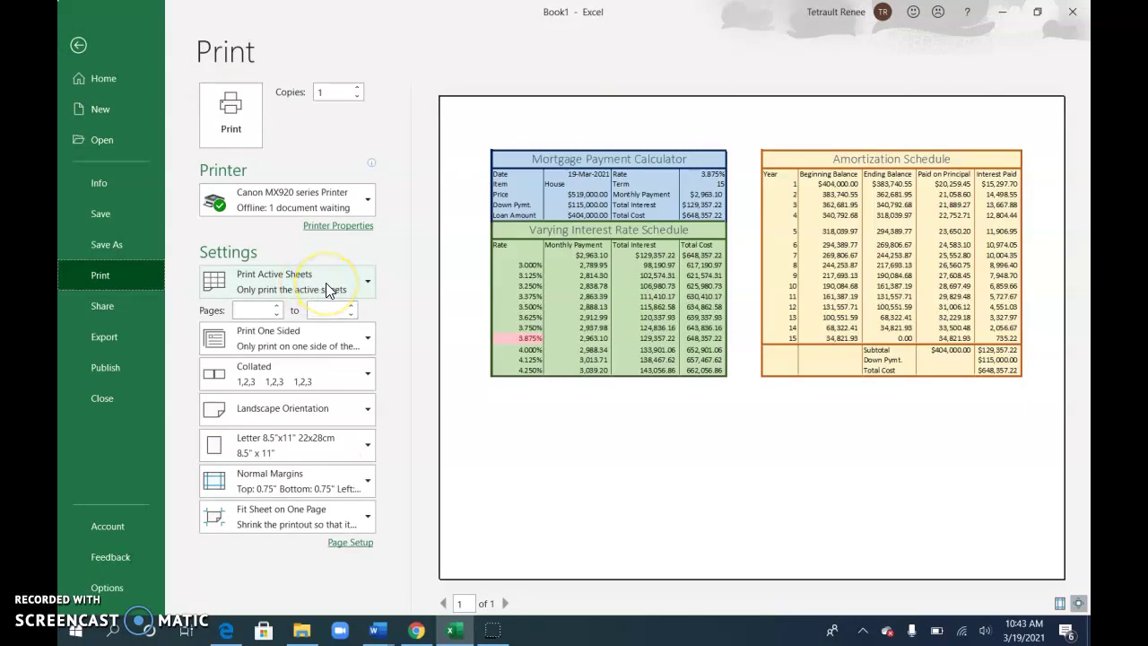
pyautogui.click(325, 282)
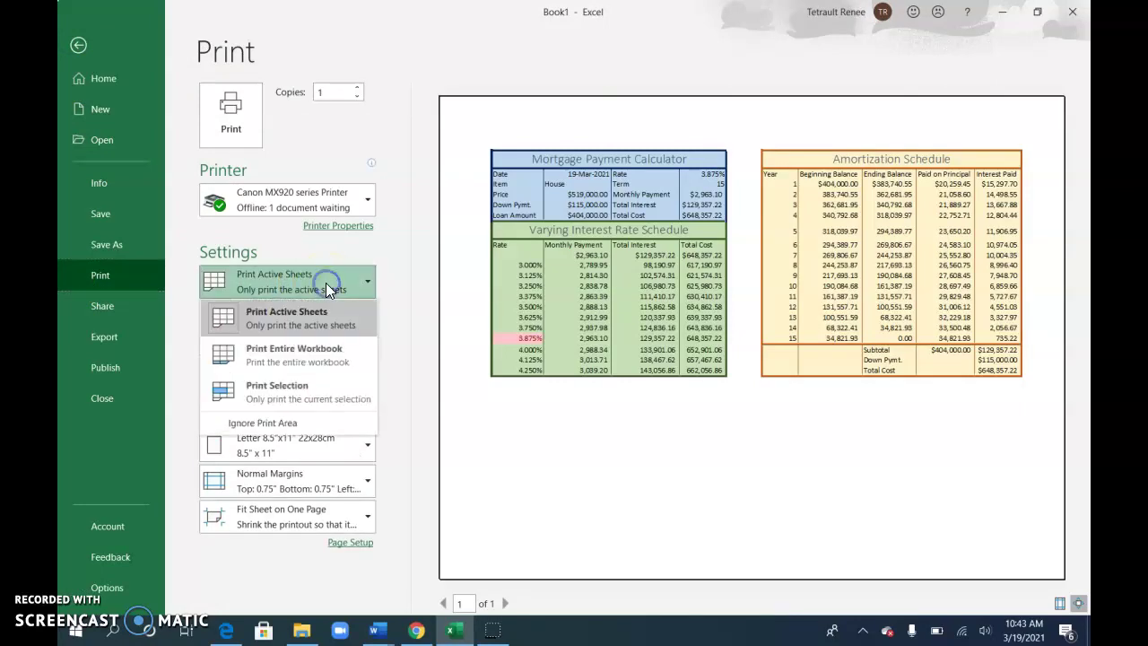
pyautogui.click(303, 395)
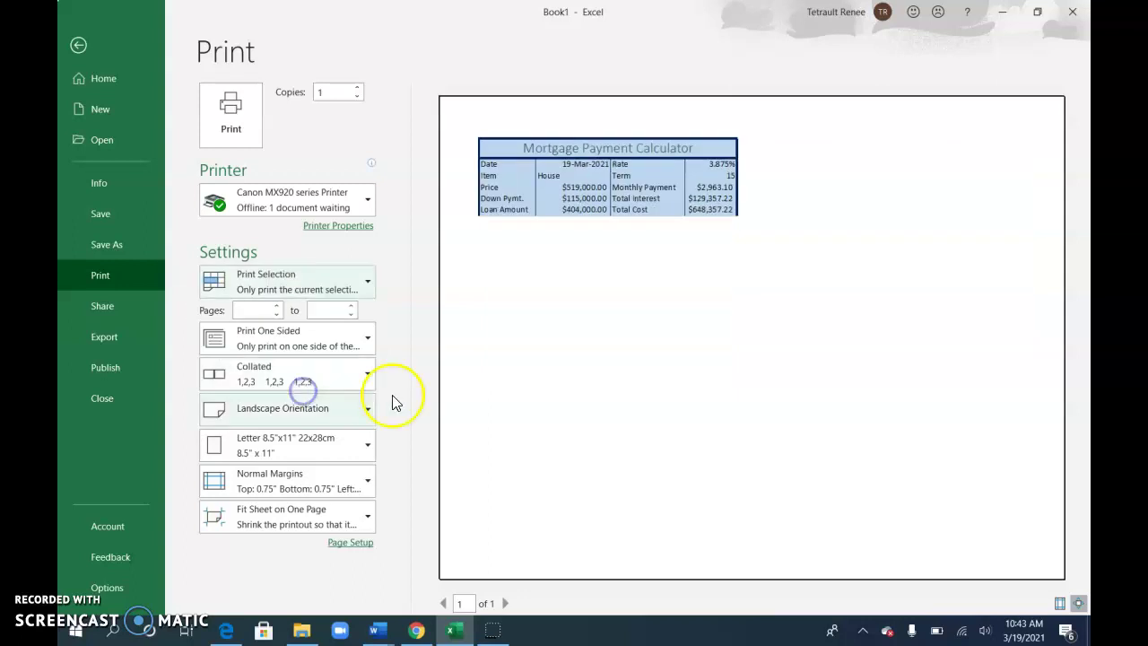
# - Leave the print settings and deselect the Mortgage Payment Calculator block
pyautogui.click(77, 46)
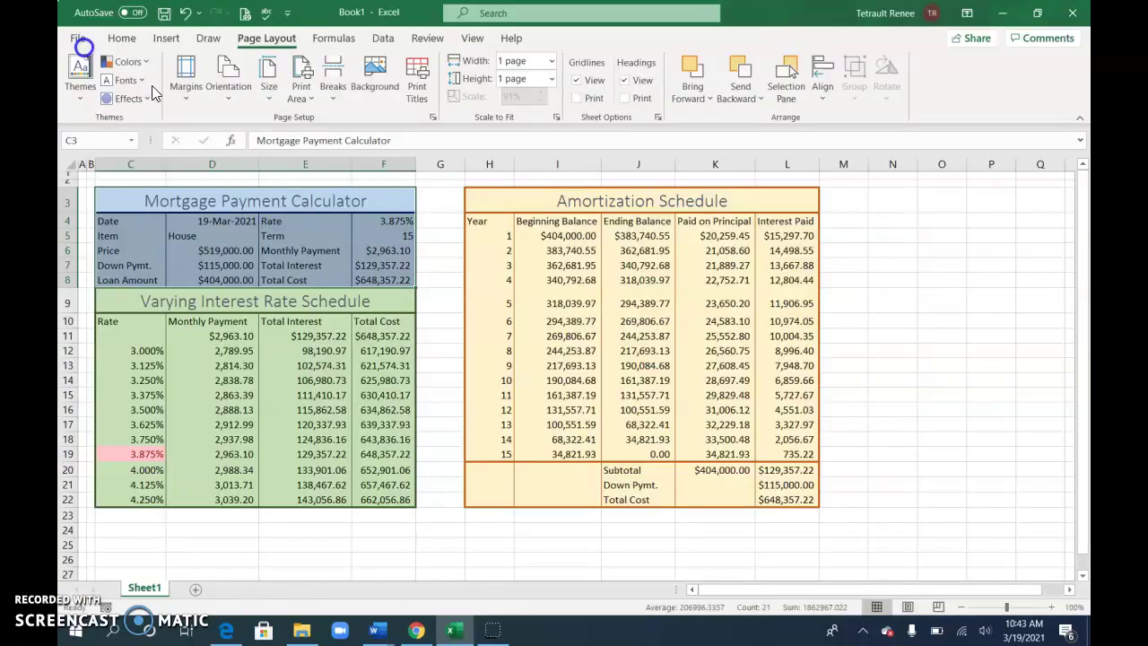
pyautogui.click(431, 533)
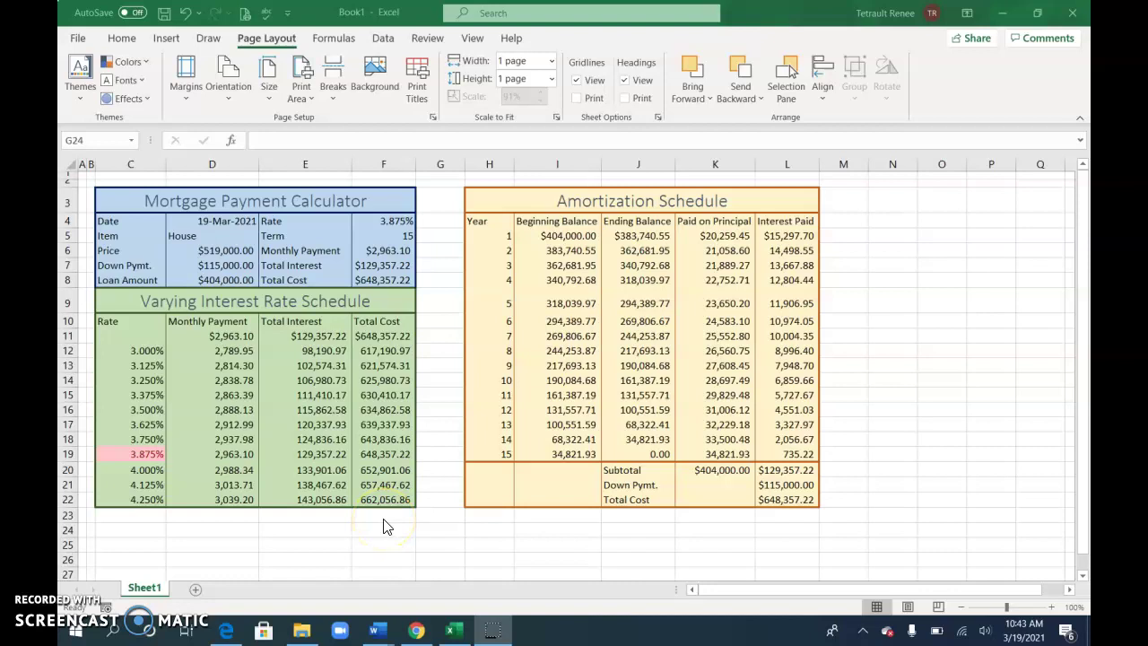
pyautogui.click(375, 546)
pyautogui.click(384, 541)
# - Select the calculator values D5:D8 and F4:F8 and protect the sheet without a password, allowing only selection of locked and unlocked cells
pyautogui.click(186, 235)
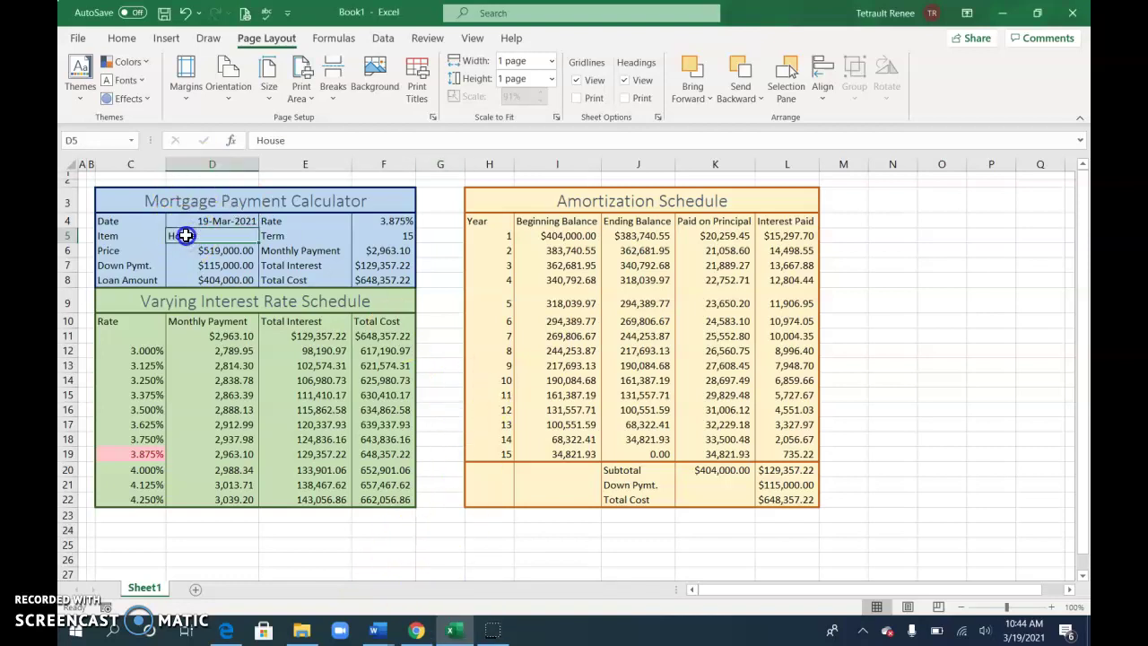
pyautogui.doubleClick(187, 235)
pyautogui.moveTo(197, 235); pyautogui.dragTo(189, 282)
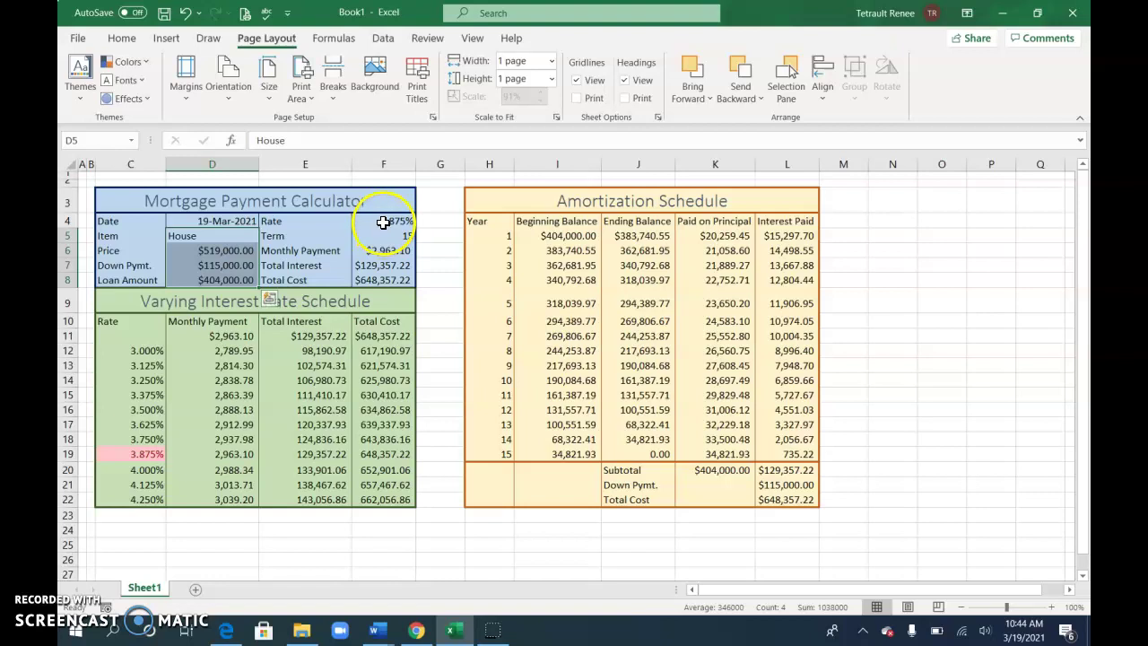
pyautogui.moveTo(383, 221); pyautogui.dragTo(383, 271)
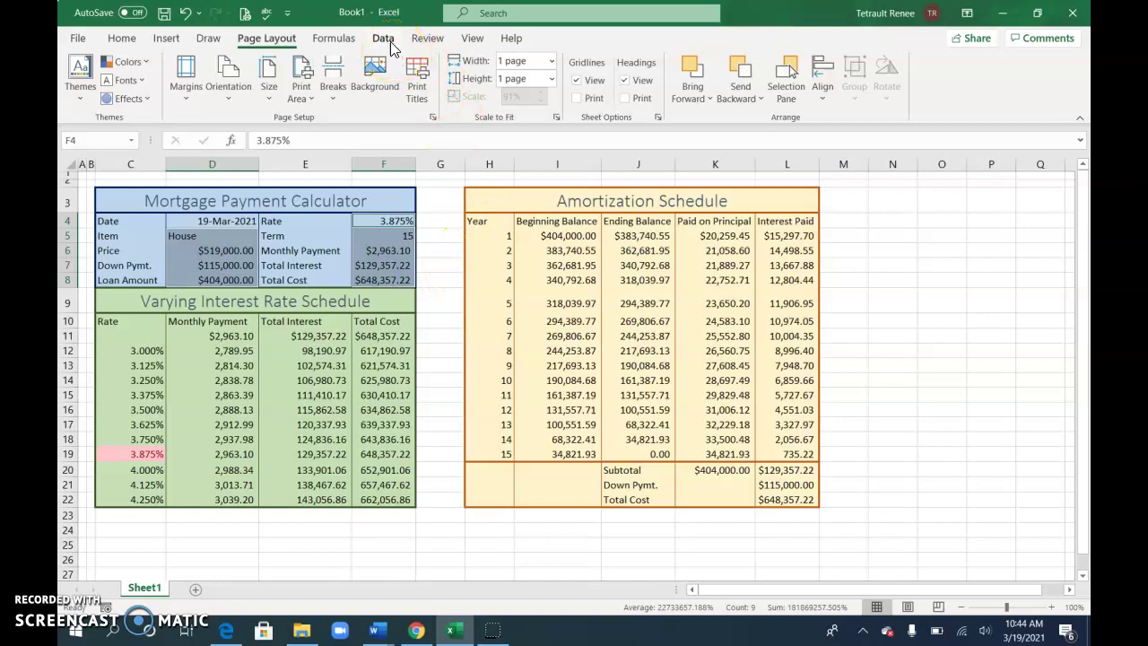
pyautogui.click(253, 38)
pyautogui.click(423, 40)
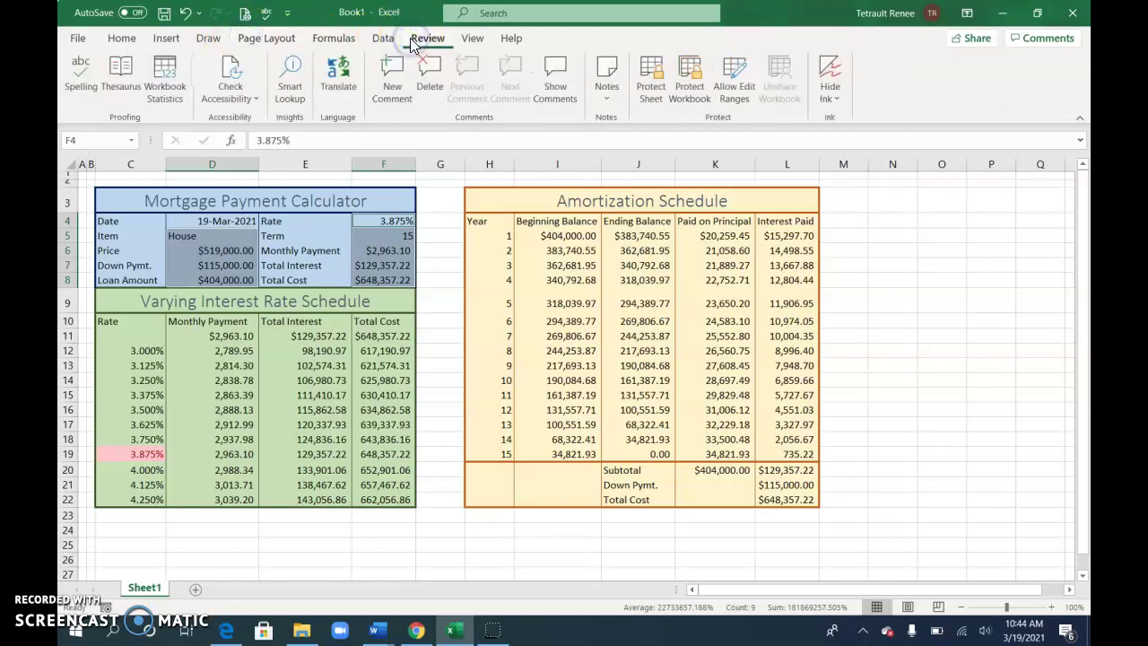
pyautogui.click(654, 95)
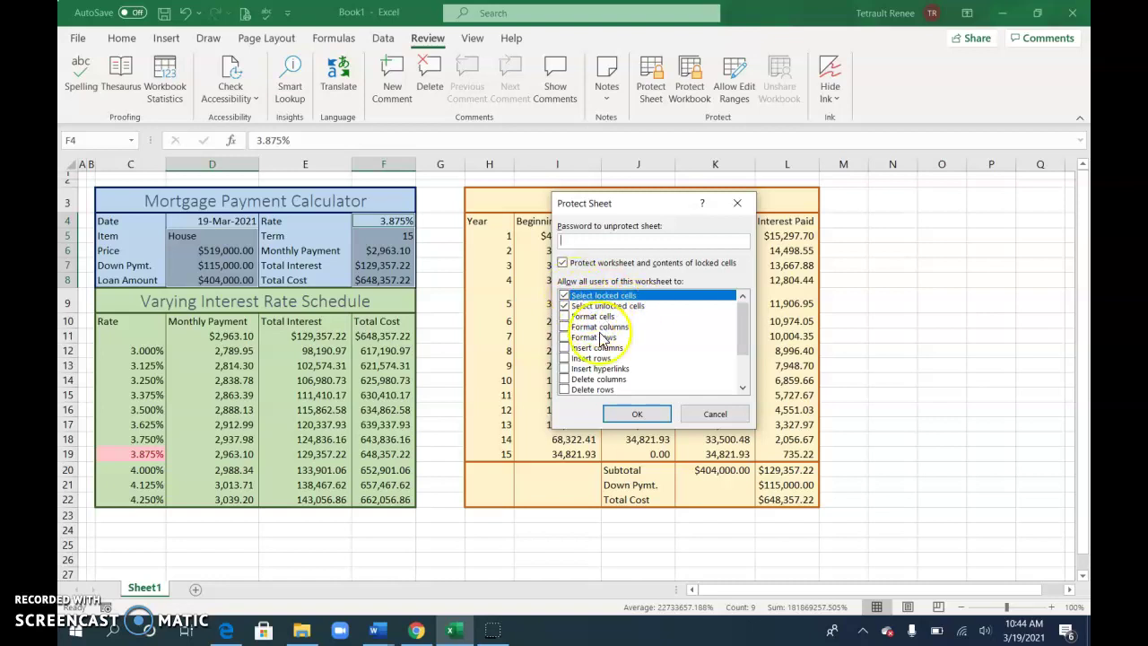
pyautogui.click(635, 417)
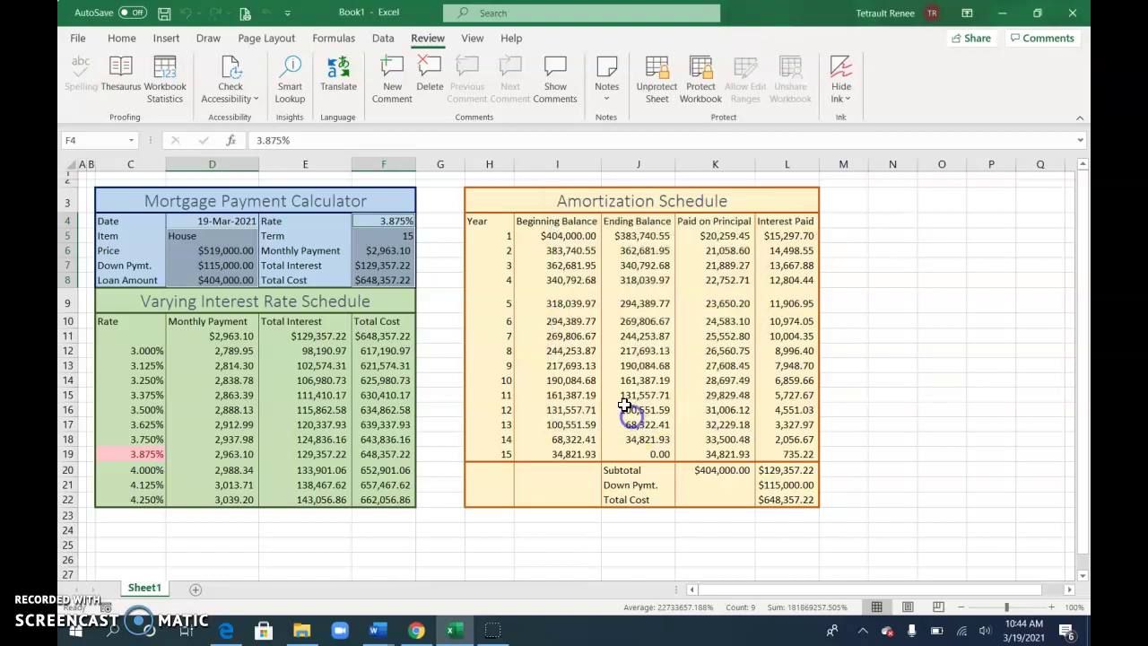
# - Test the sheet protection by trying to edit the Price cell D6 and the Monthly Payment cell F6
pyautogui.click(226, 252)
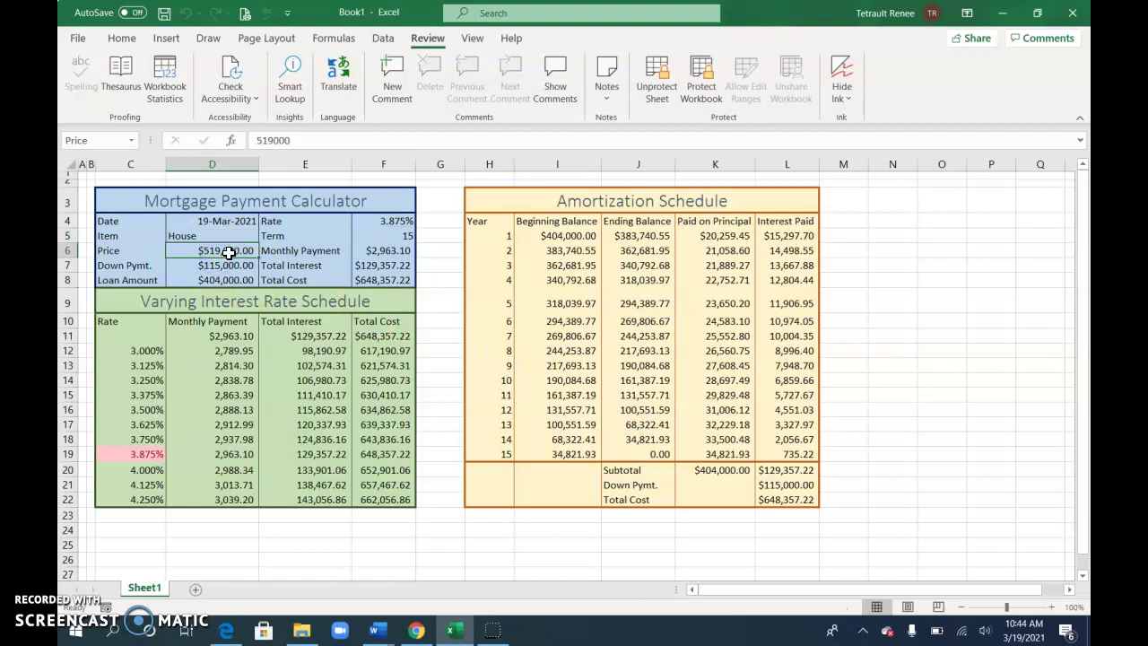
pyautogui.doubleClick(229, 252)
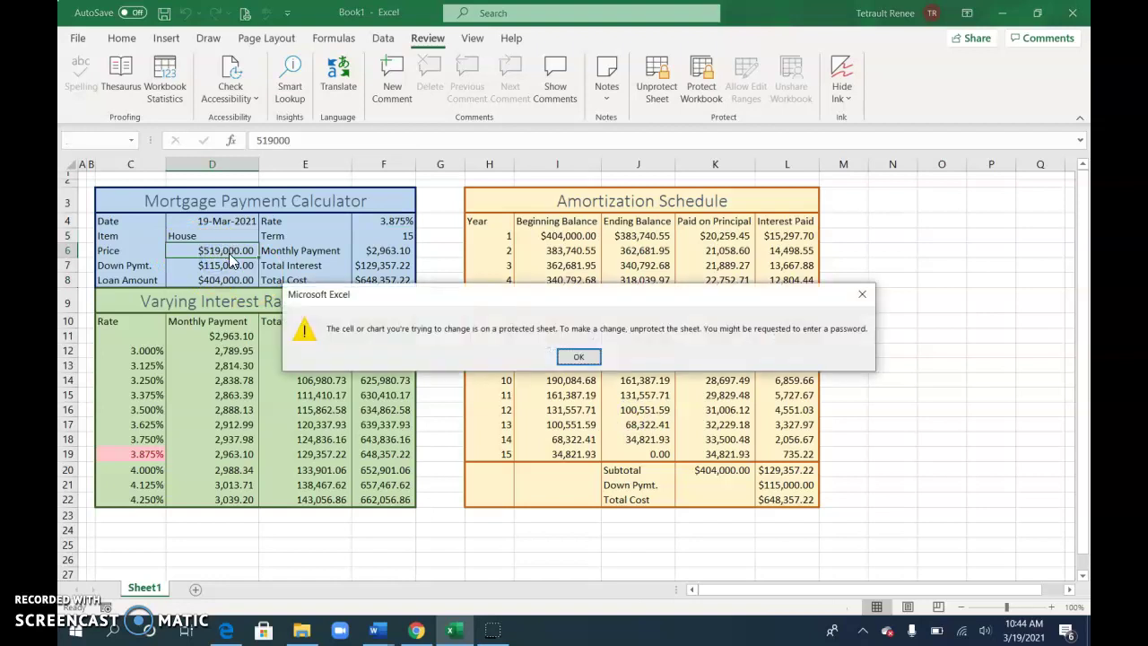
pyautogui.click(577, 357)
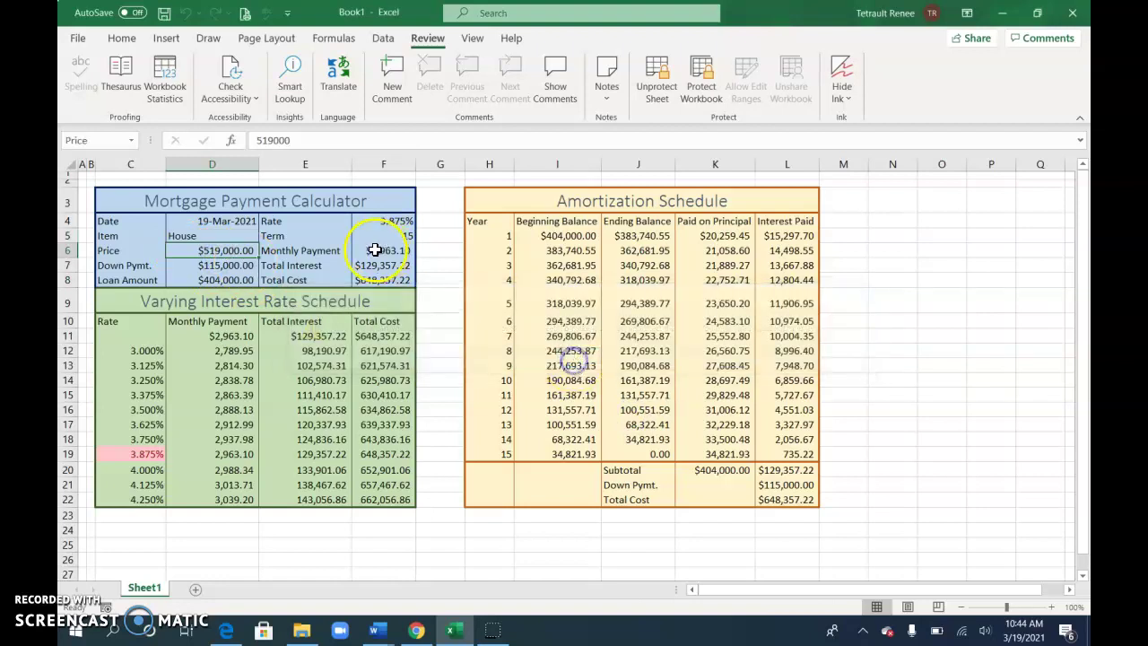
pyautogui.click(375, 250)
pyautogui.doubleClick(374, 250)
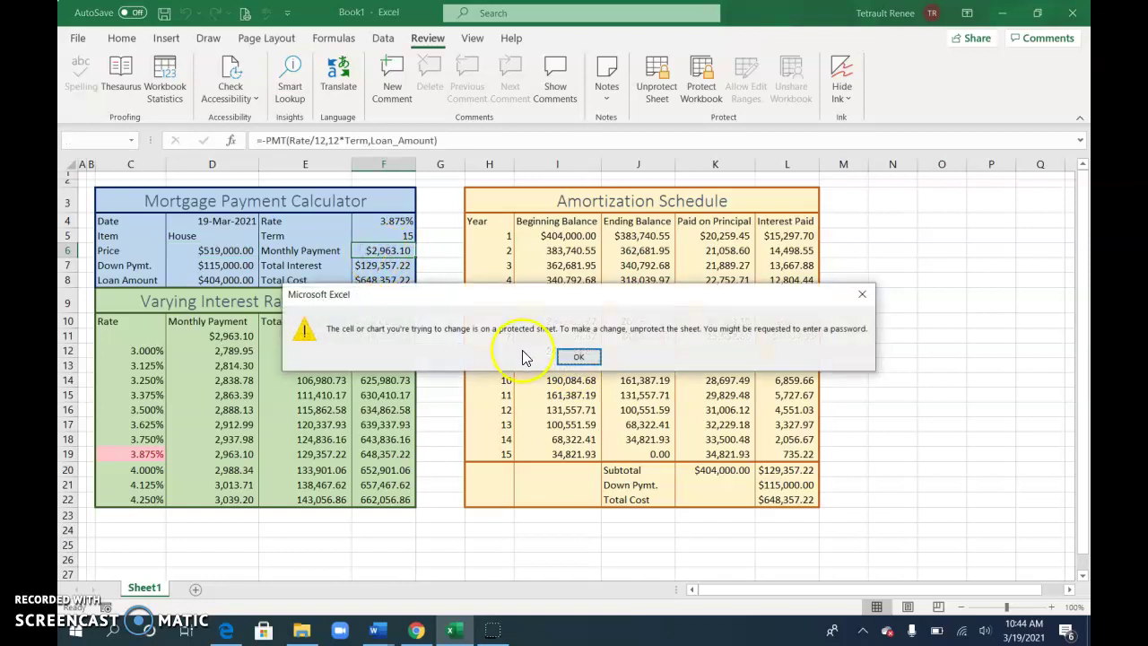
pyautogui.click(574, 357)
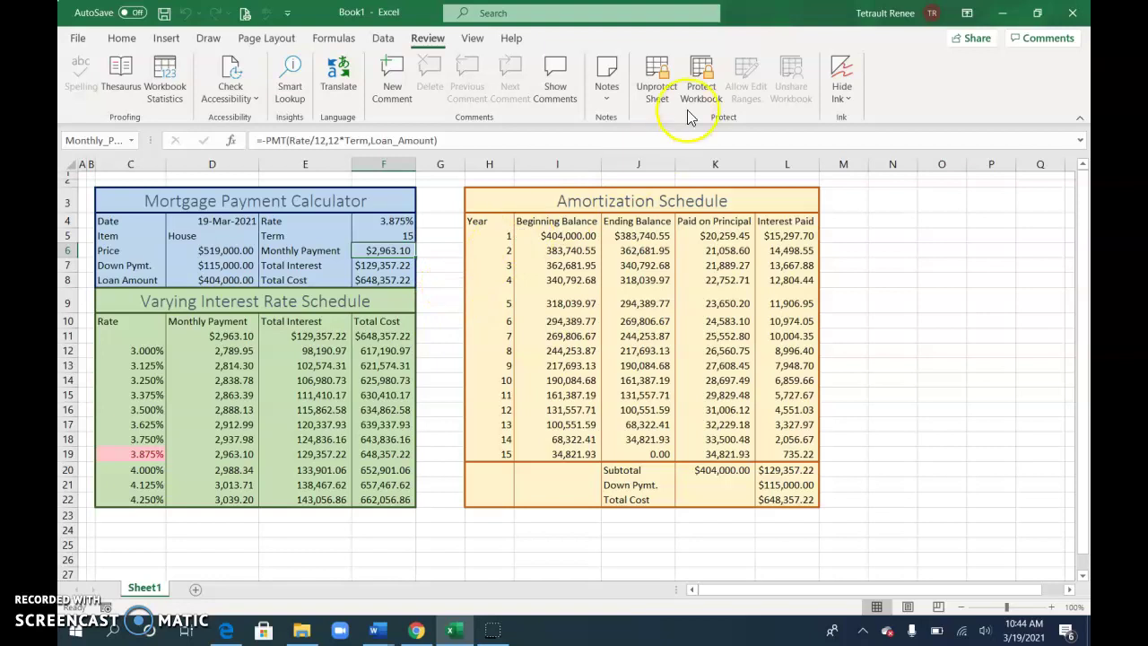
# - Unprotect the sheet and test editing by opening the Term cell F5 and leaving its value as is
pyautogui.click(660, 99)
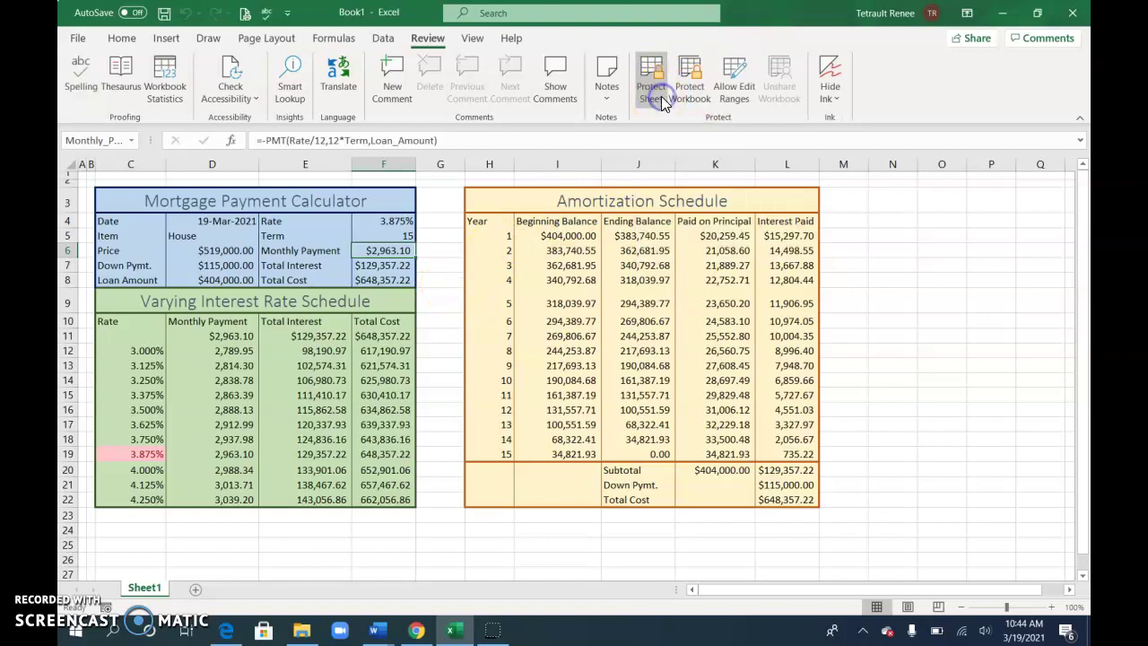
pyautogui.click(394, 233)
pyautogui.write('20')
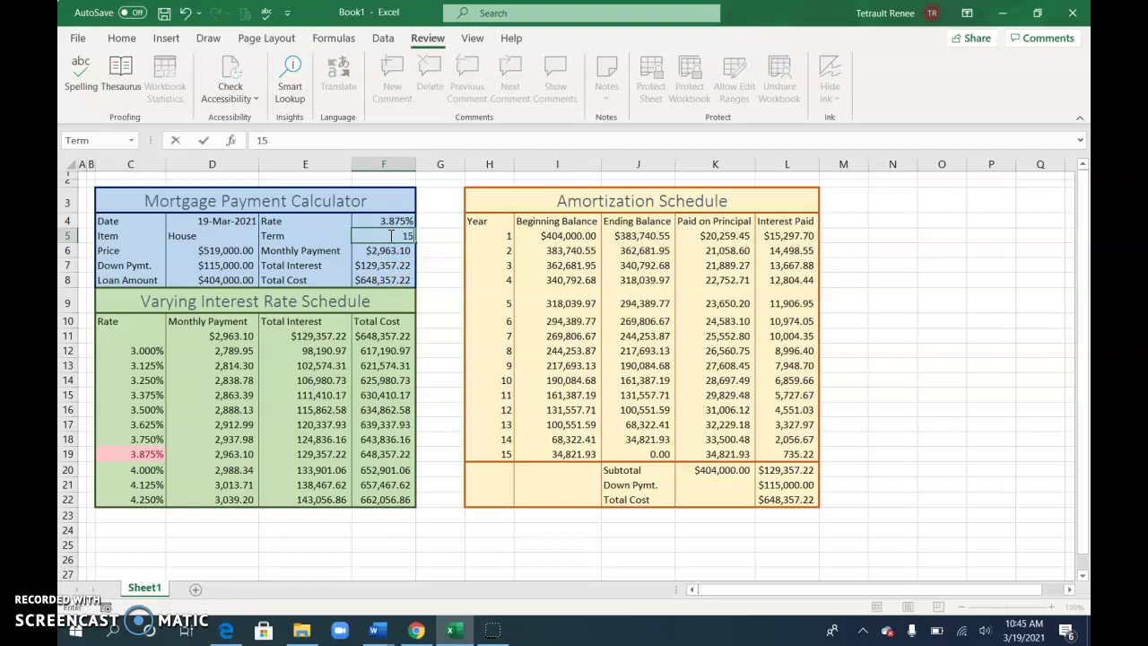
pyautogui.press('Return')
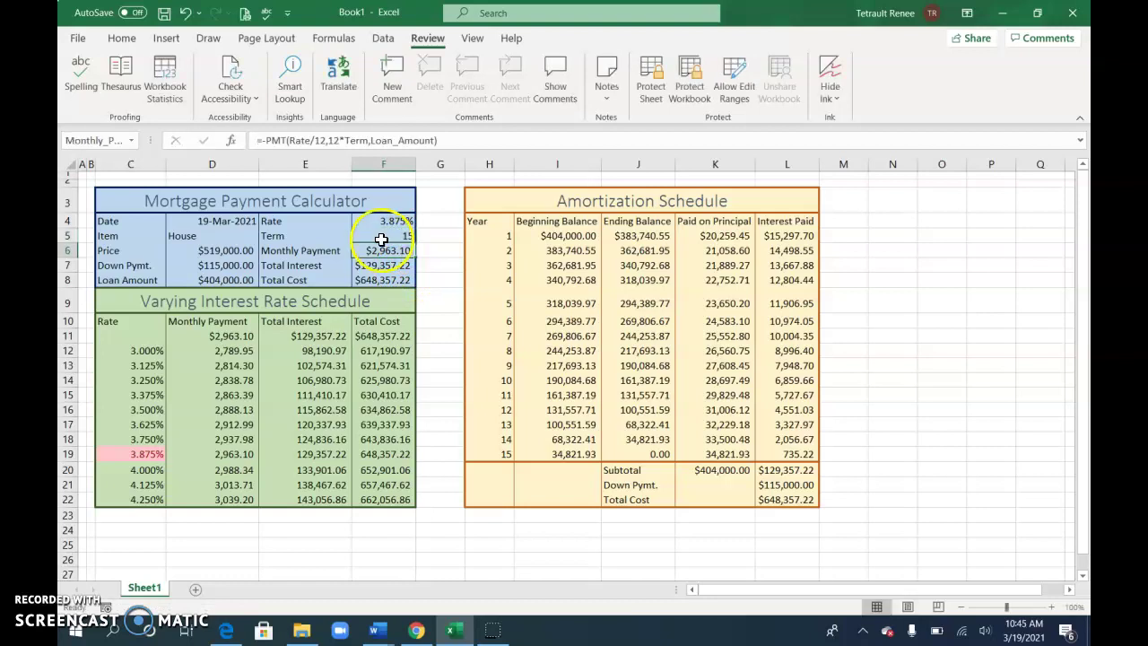
# - Review the sheet protection options, close them without protecting the sheet, and select the empty cell G15
pyautogui.click(645, 90)
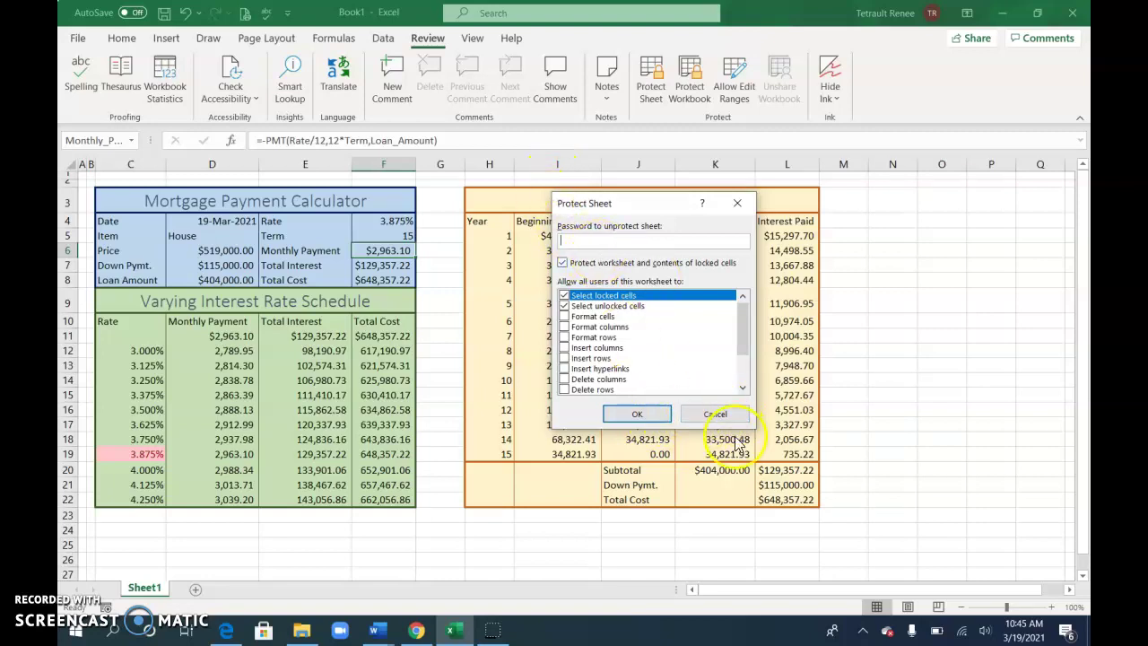
pyautogui.click(711, 417)
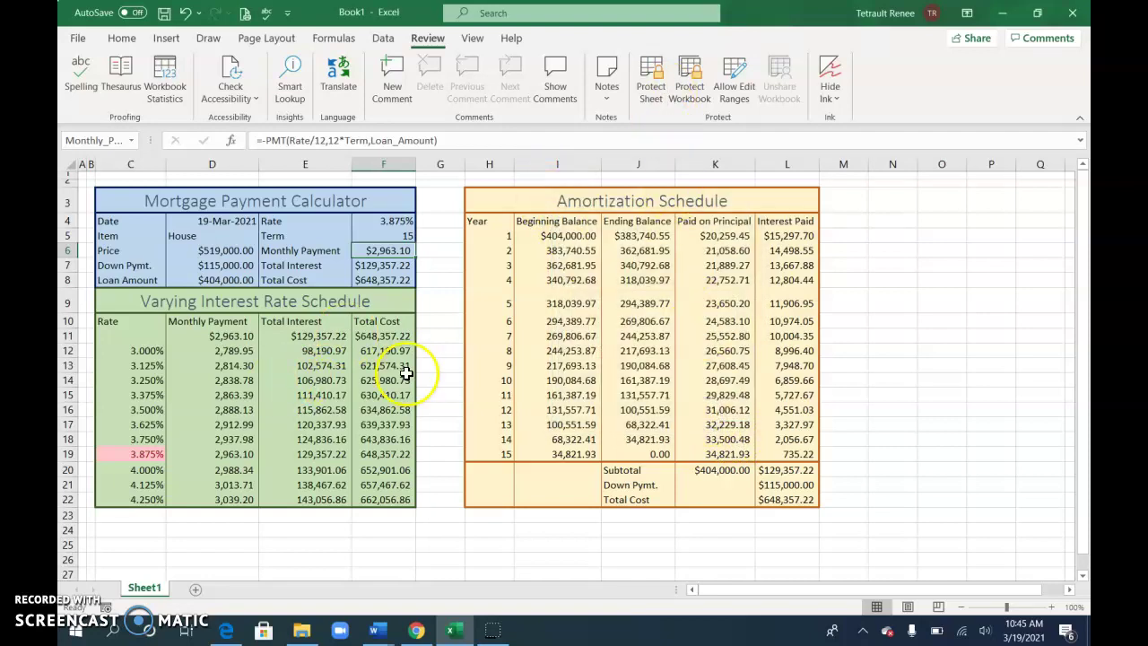
pyautogui.click(432, 390)
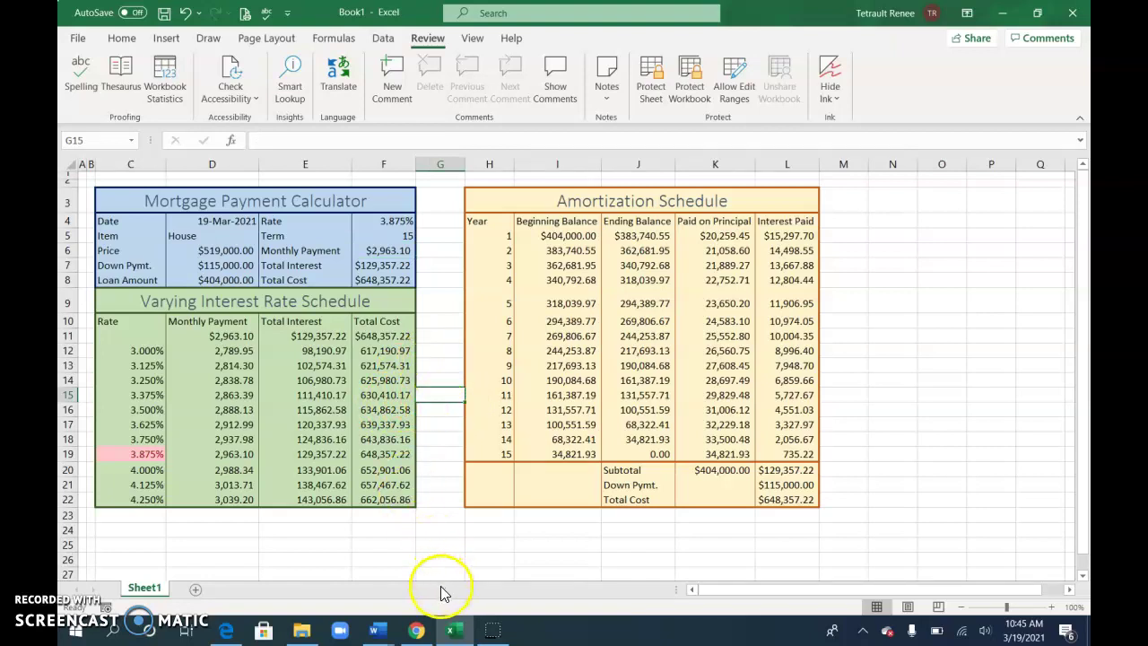
# - Rename the worksheet Sheet1 as "Mortgage Payment Calculator"
pyautogui.rightClick(155, 597)
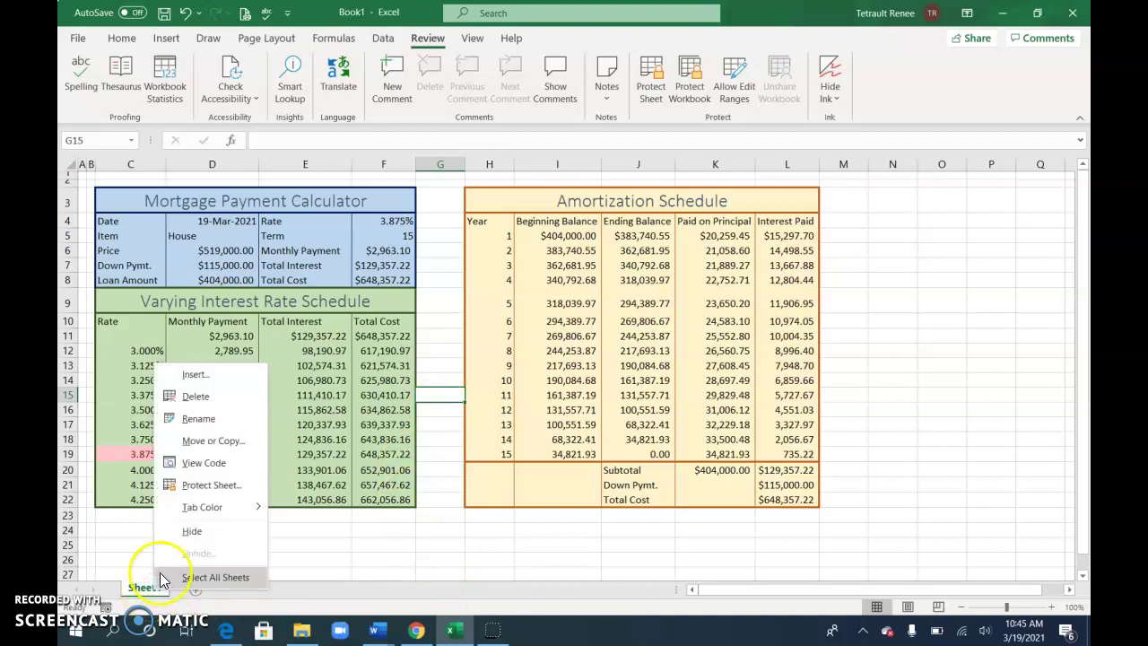
pyautogui.click(213, 419)
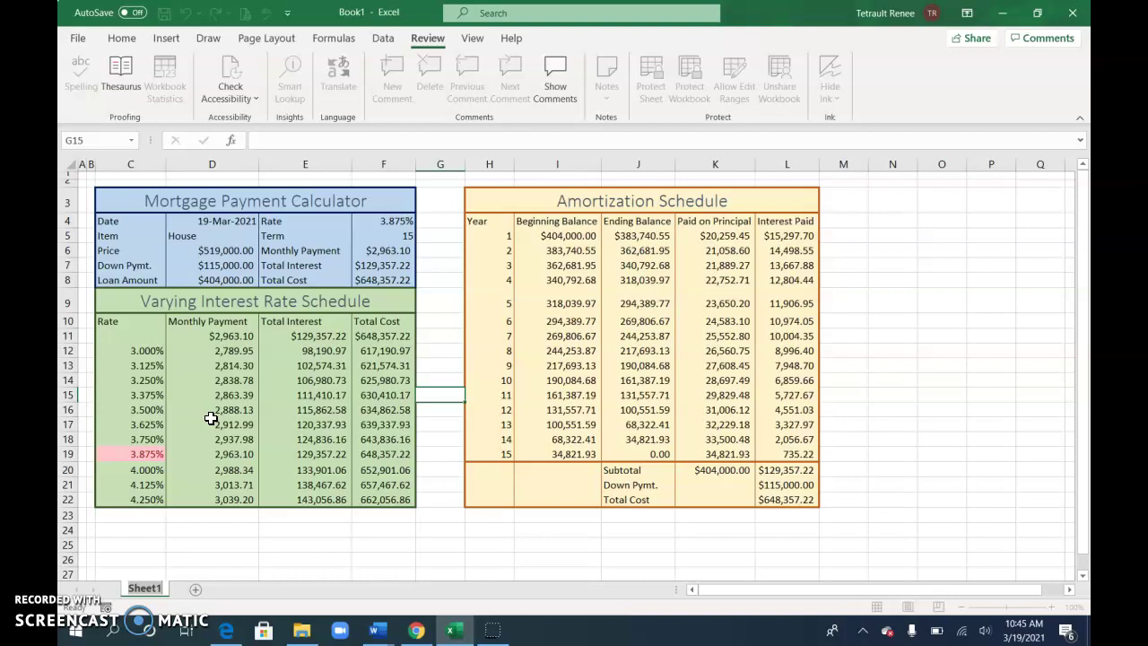
pyautogui.write('Mortgage Payment Calc')
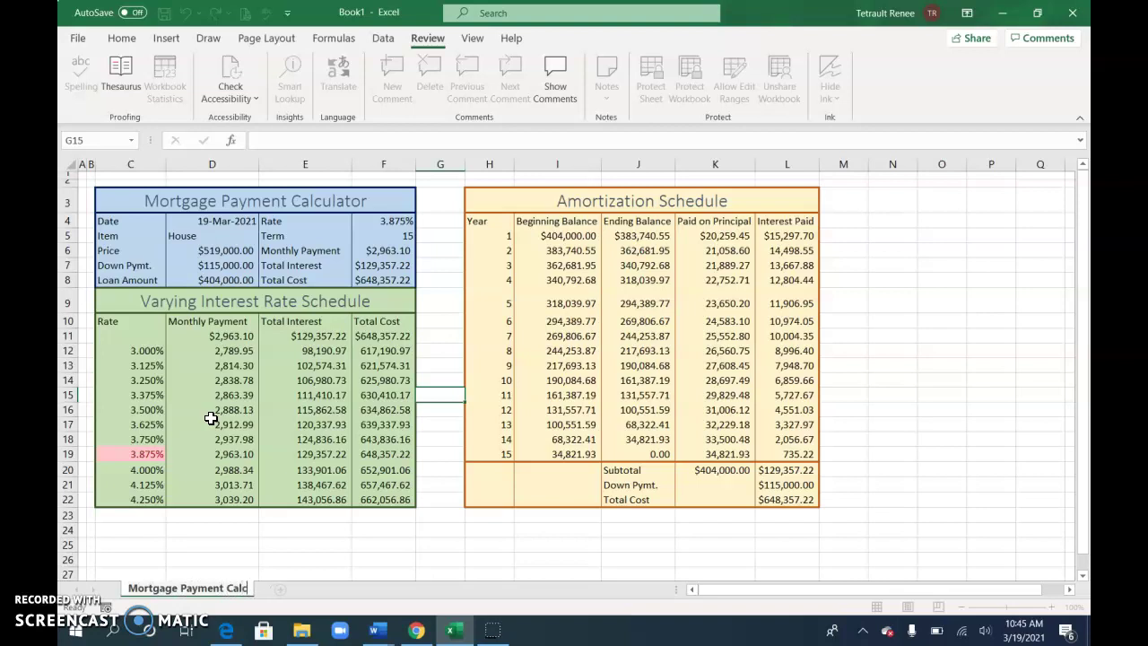
pyautogui.write('ulator')
pyautogui.press('Return')
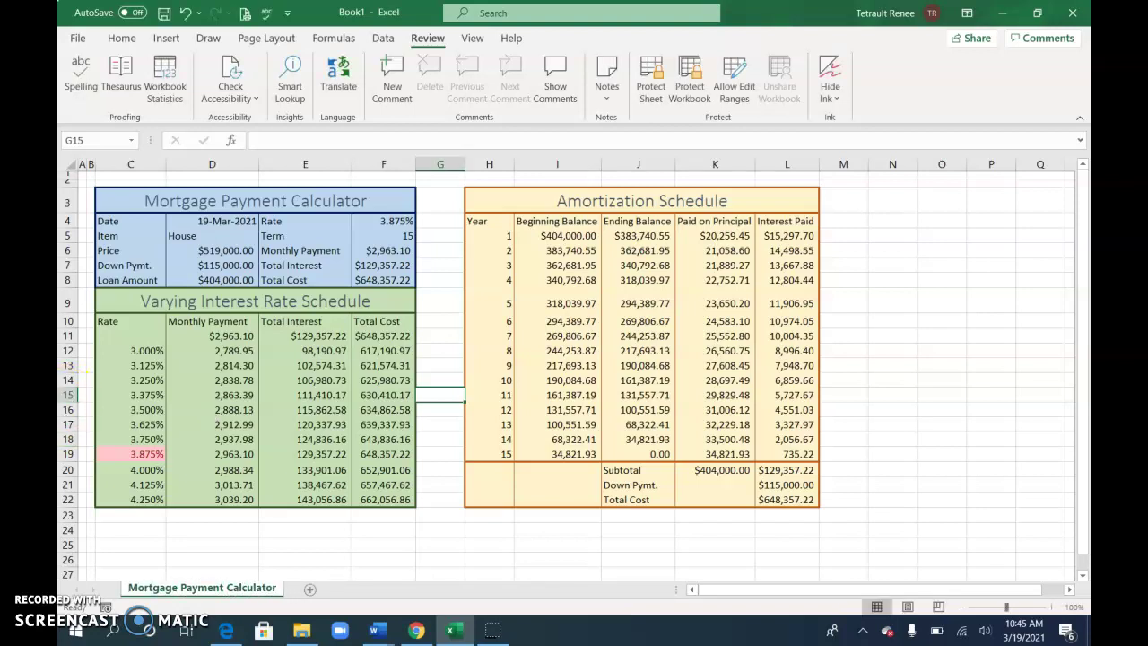
# - Set the Mortgage Payment Calculator sheet's tab color to blue
pyautogui.rightClick(214, 584)
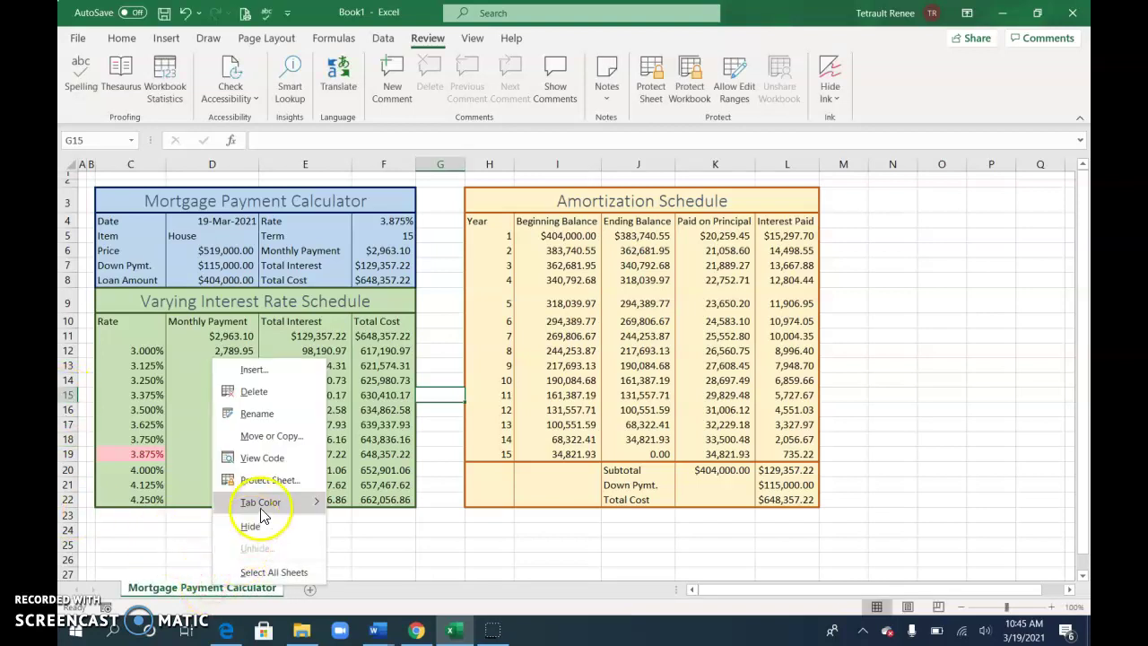
pyautogui.moveTo(260, 502)
pyautogui.click(415, 553)
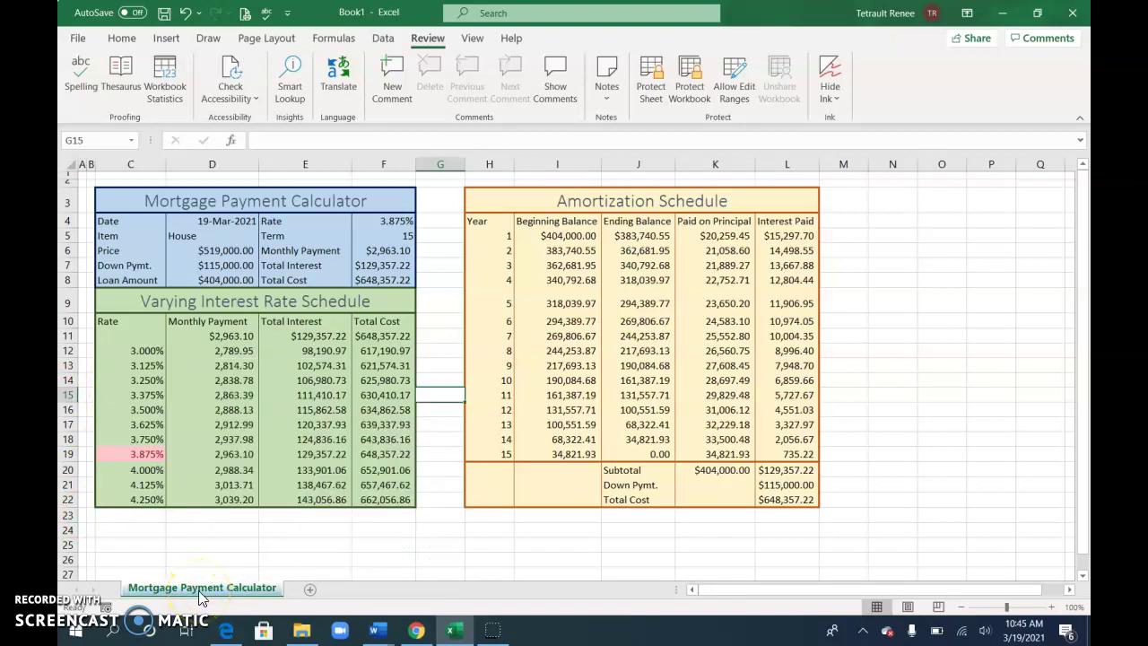
# - Create a copy of the Mortgage Payment Calculator sheet at the end of the workbook Book1
pyautogui.rightClick(202, 596)
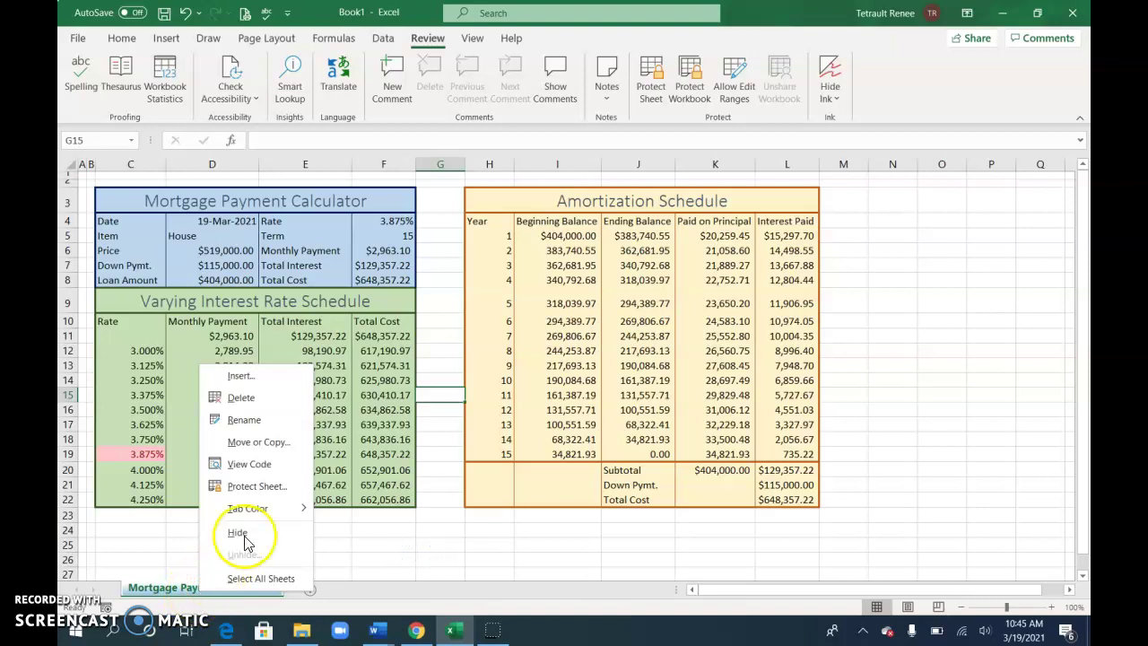
pyautogui.click(269, 441)
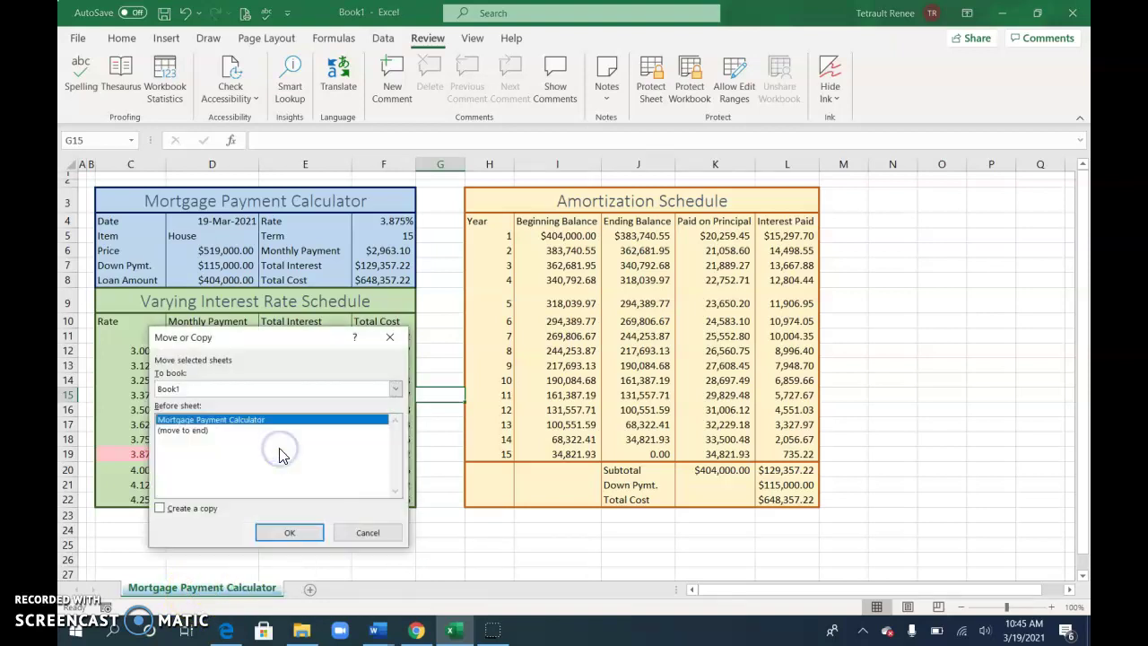
pyautogui.click(184, 431)
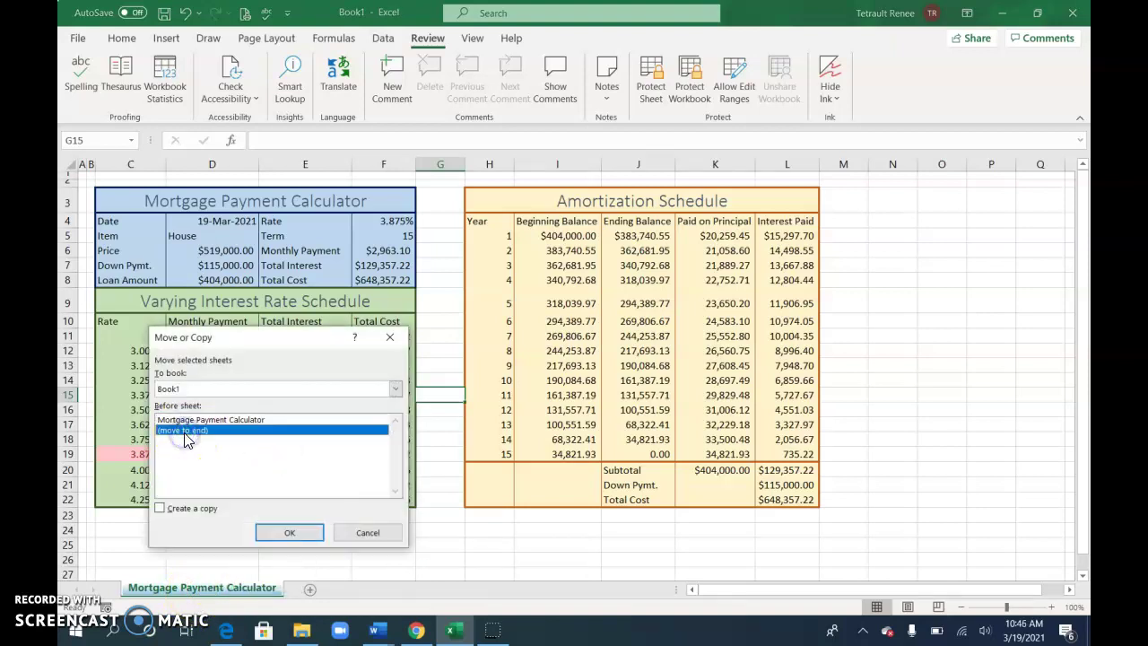
pyautogui.click(161, 508)
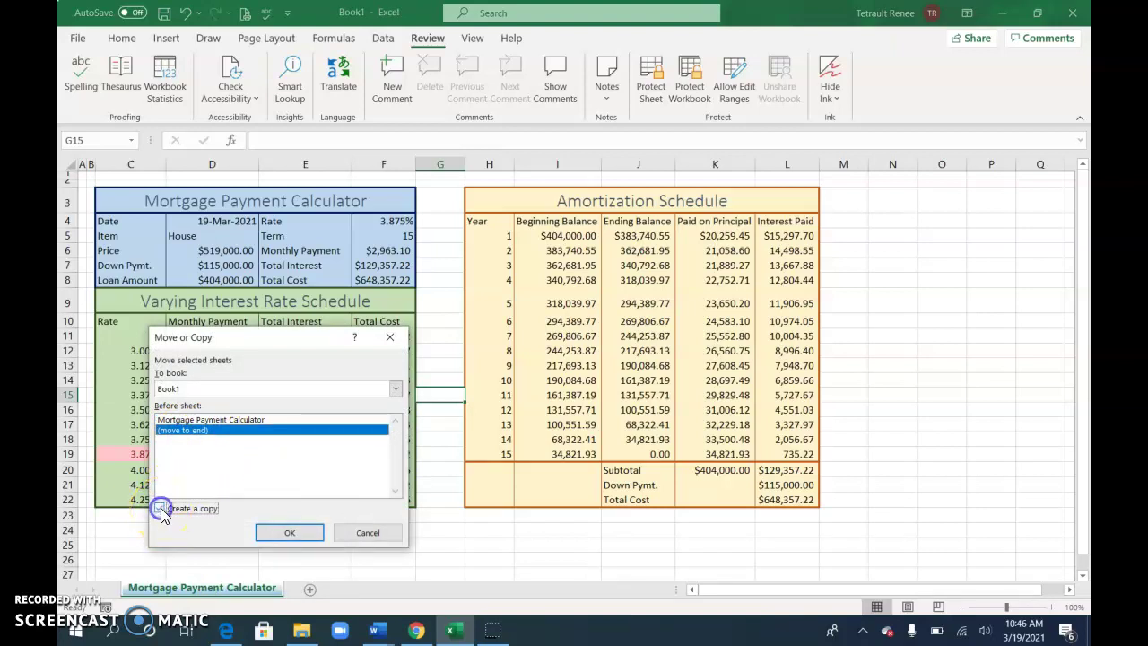
pyautogui.click(284, 533)
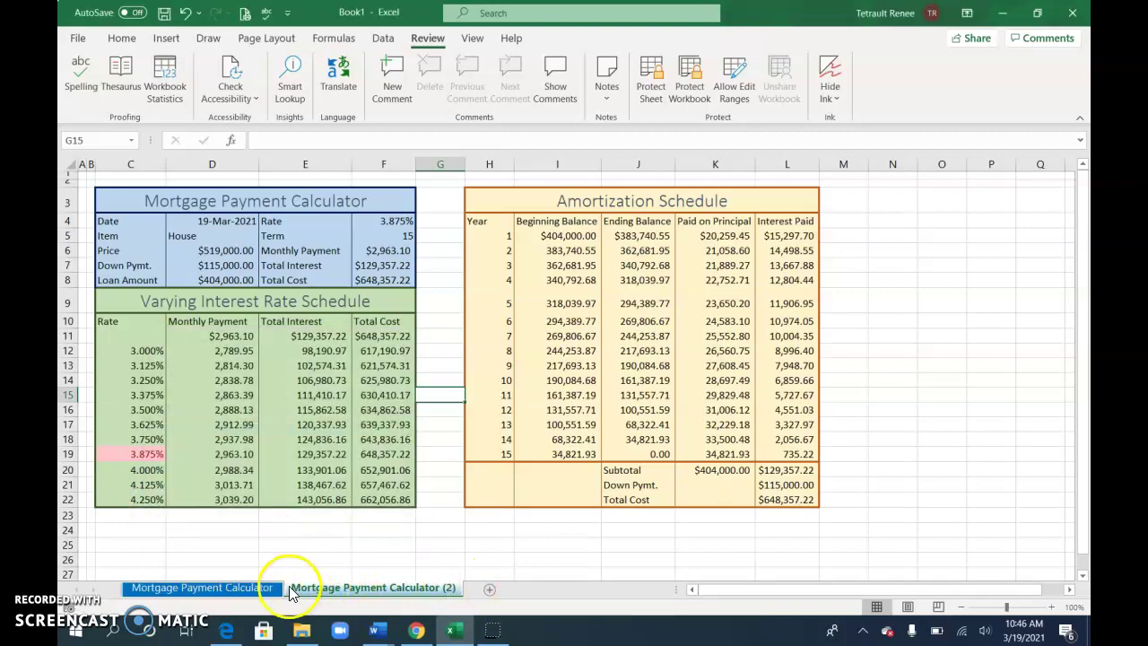
# - Rename the copied worksheet as "Condo" and return to the Mortgage Payment Calculator sheet
pyautogui.click(372, 589)
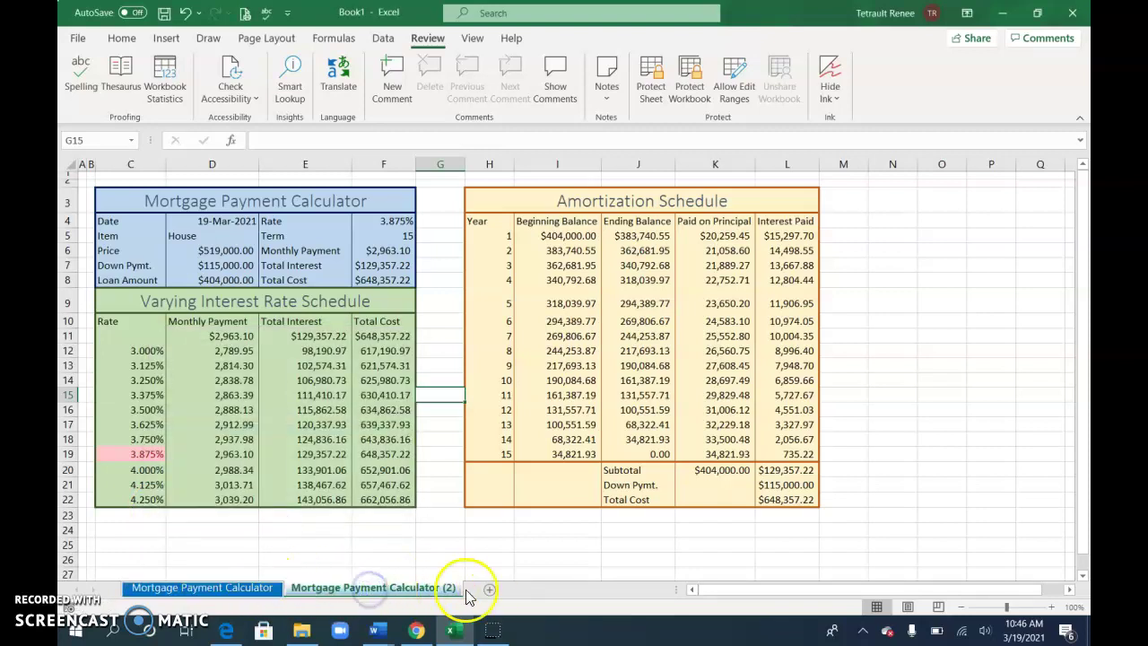
pyautogui.rightClick(430, 592)
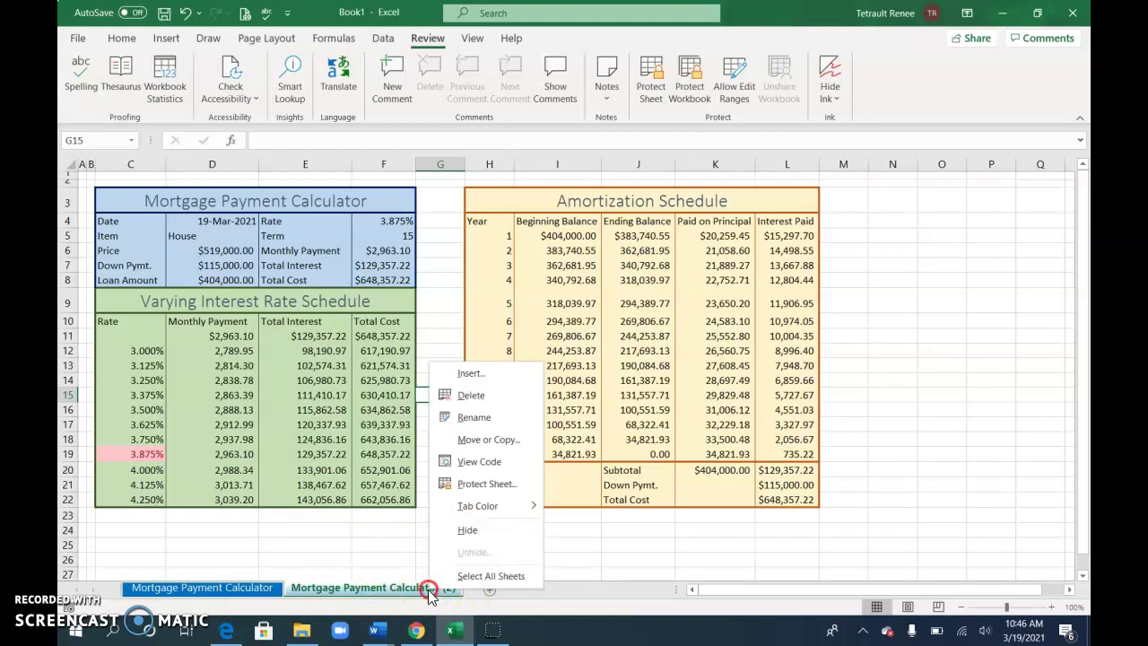
pyautogui.click(487, 439)
pyautogui.write('Condo')
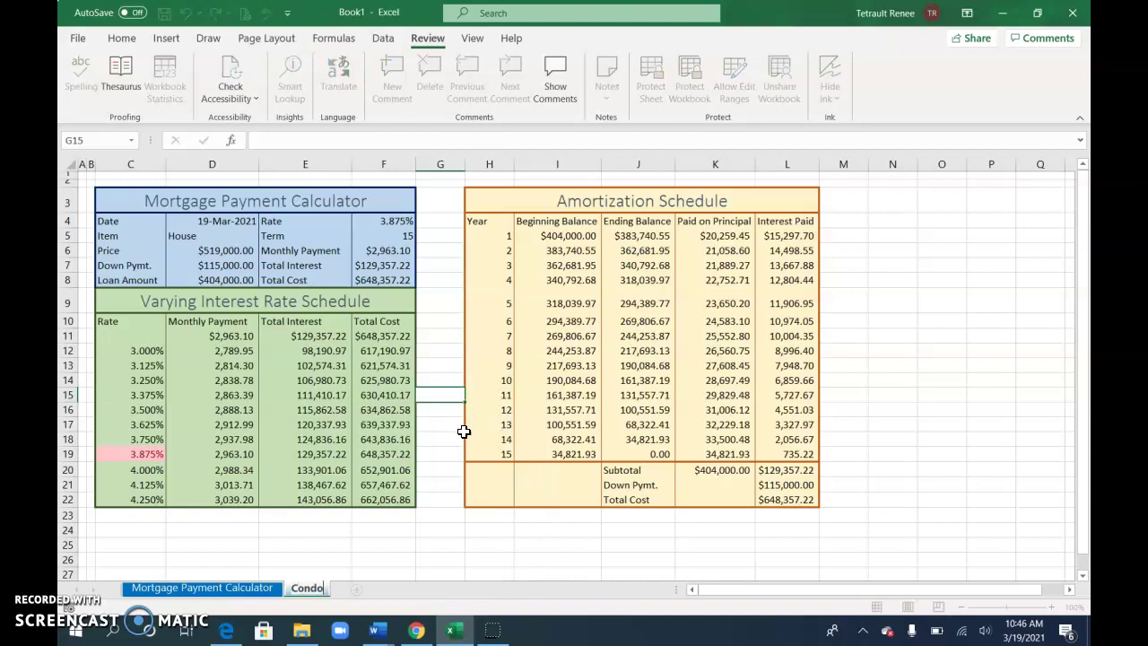
pyautogui.press('Return')
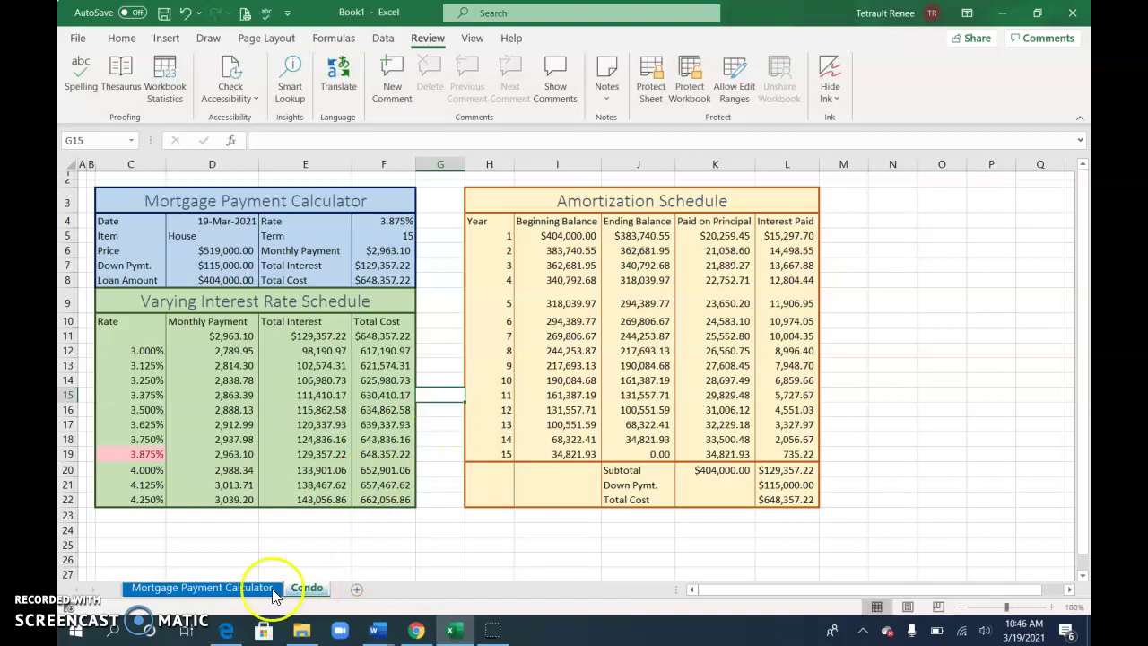
pyautogui.click(242, 594)
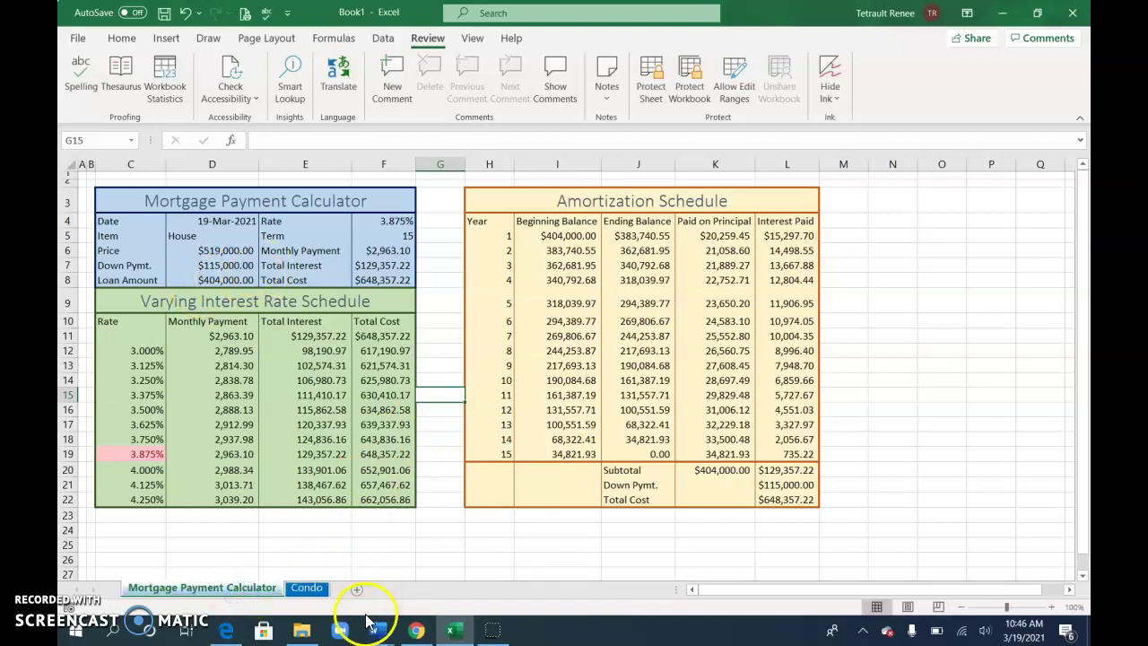
# - Change the Item entry in D5 of the Condo sheet to "Condo"
pyautogui.click(307, 588)
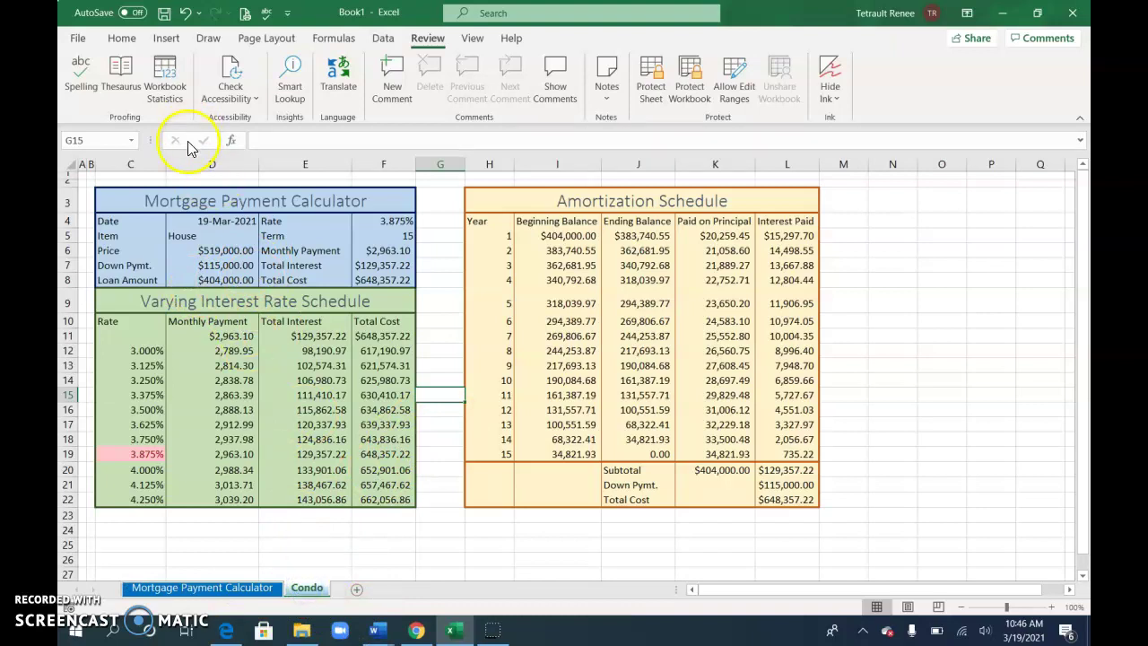
pyautogui.click(200, 238)
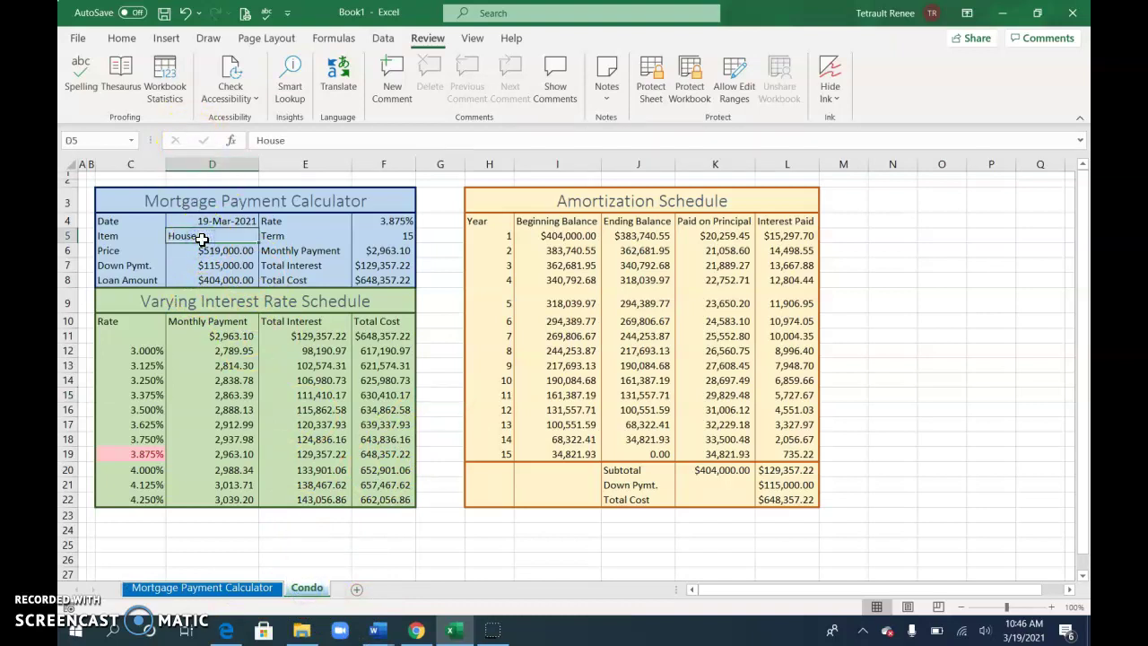
pyautogui.write('Con')
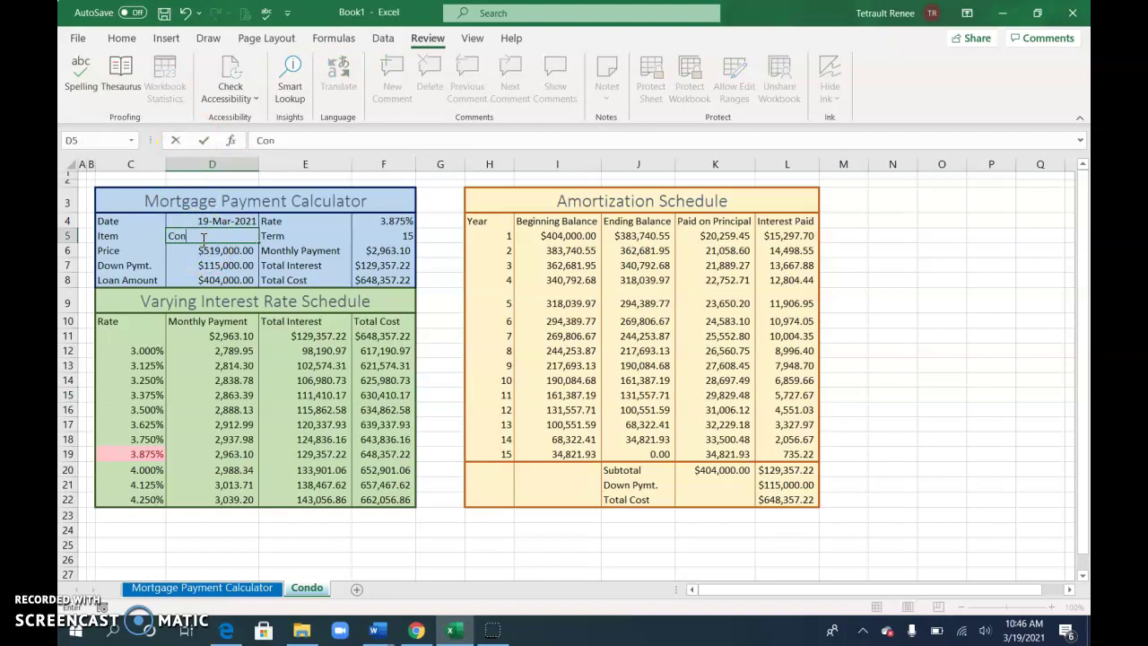
pyautogui.write('do')
pyautogui.press('Return')
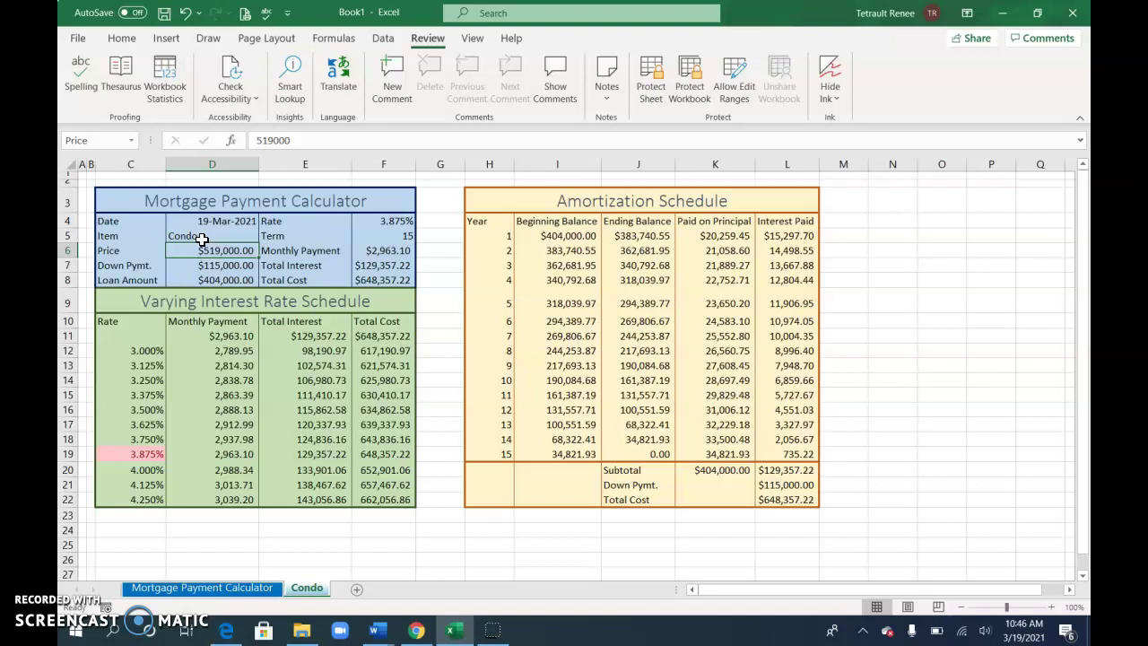
# - Set the Condo sheet's price to 200000 and its down payment to 50000
pyautogui.write('2')
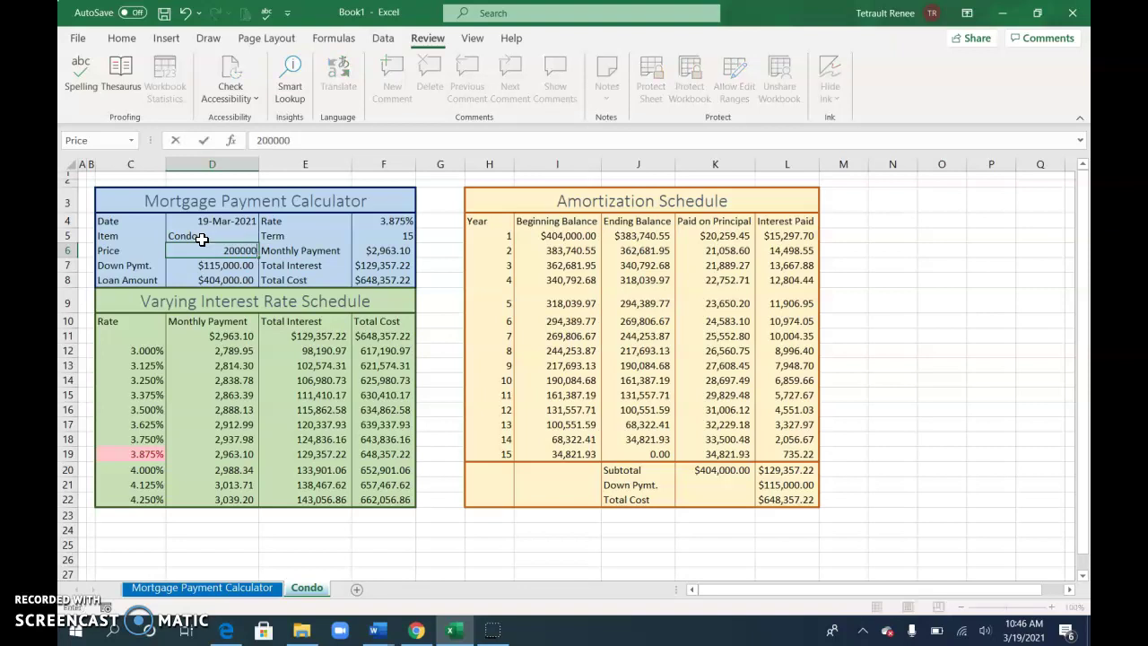
pyautogui.write('00,000')
pyautogui.press('Return')
pyautogui.write('50000')
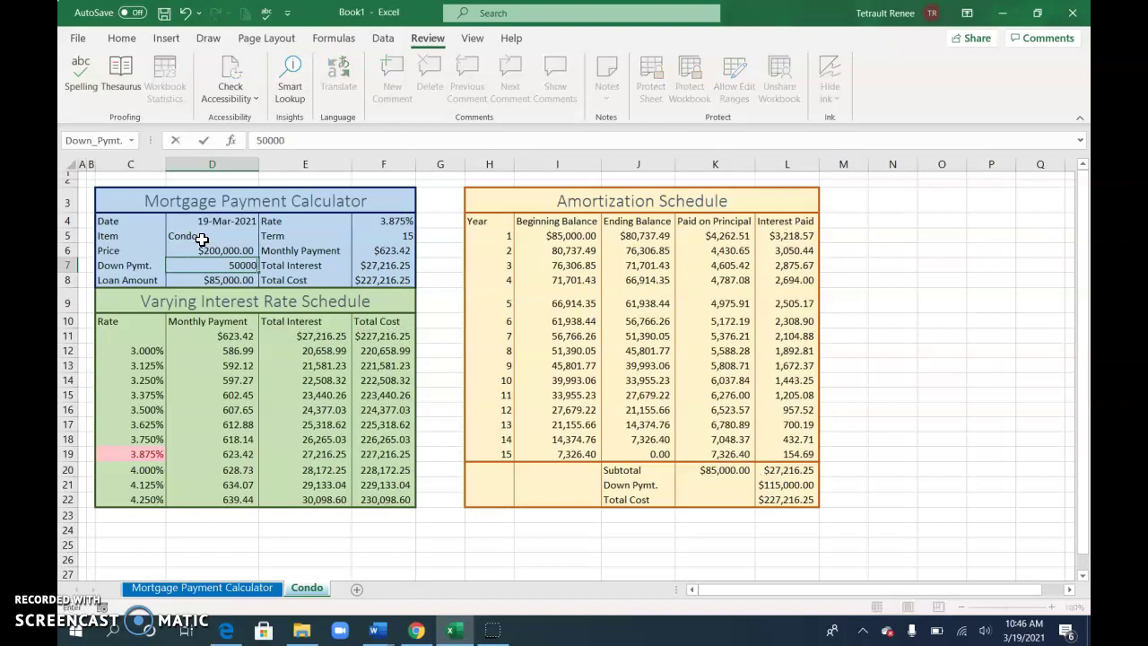
pyautogui.write(',000')
pyautogui.press('Return')
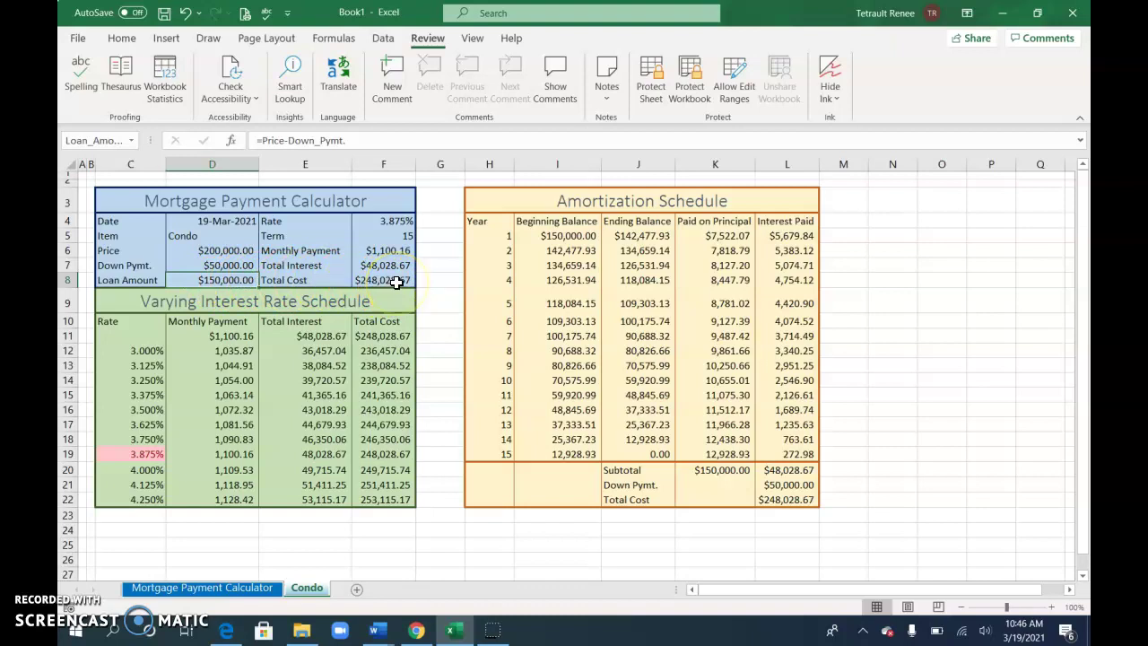
# - Check the total cost cells L22 and F8 on the Condo sheet, and compare with the Mortgage Payment Calculator sheet
pyautogui.click(801, 500)
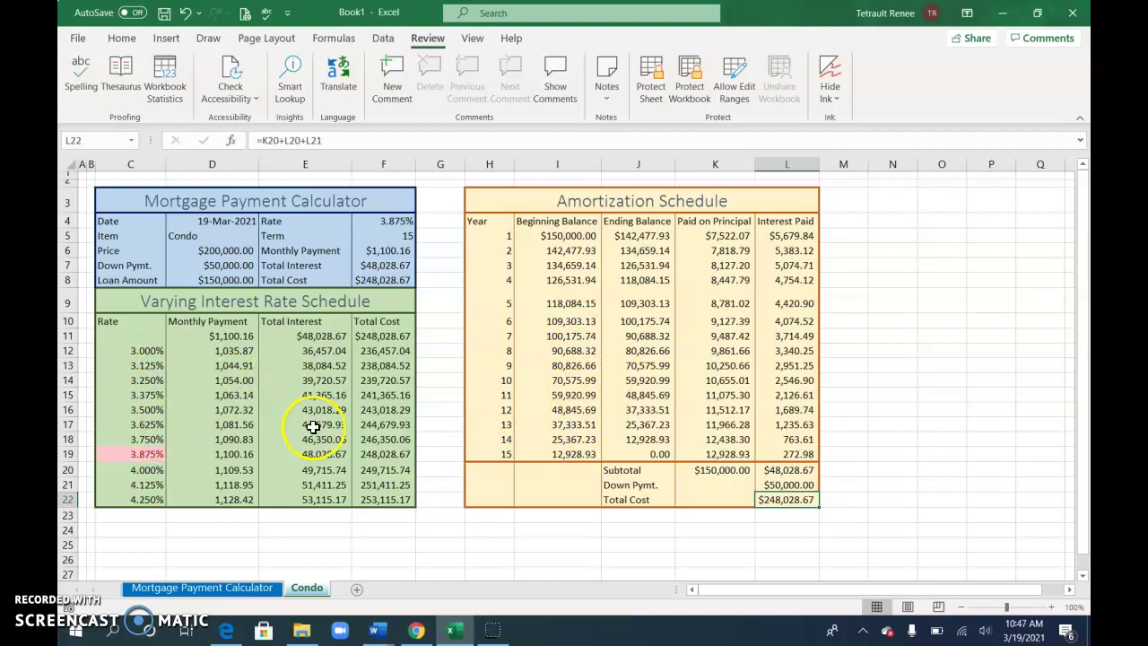
pyautogui.click(369, 281)
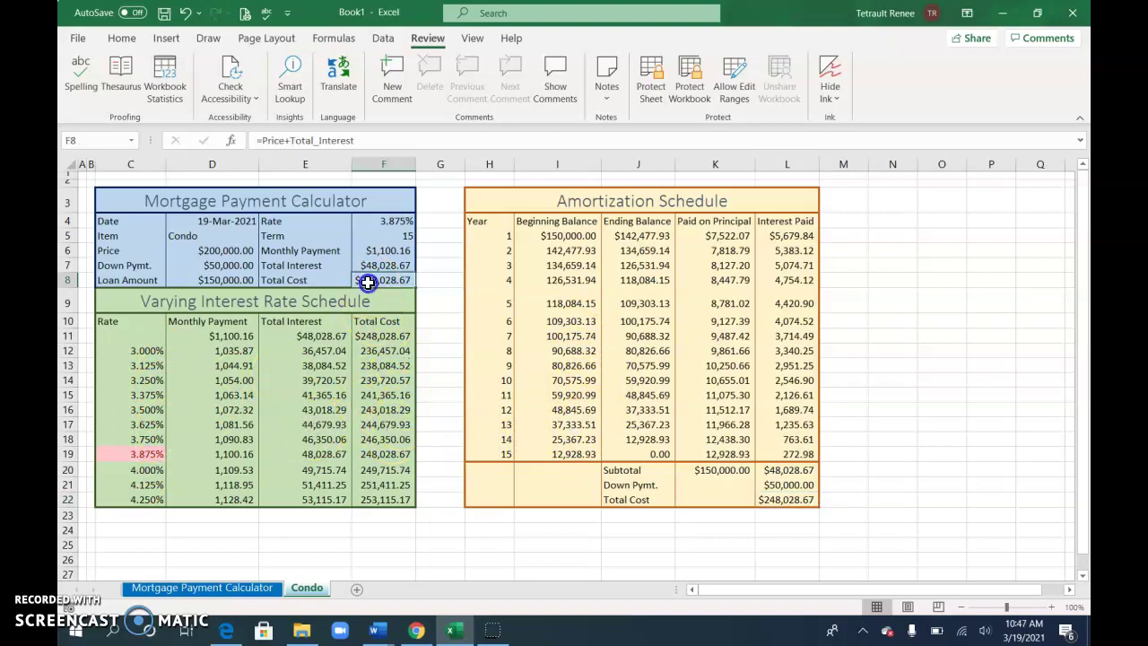
pyautogui.click(230, 588)
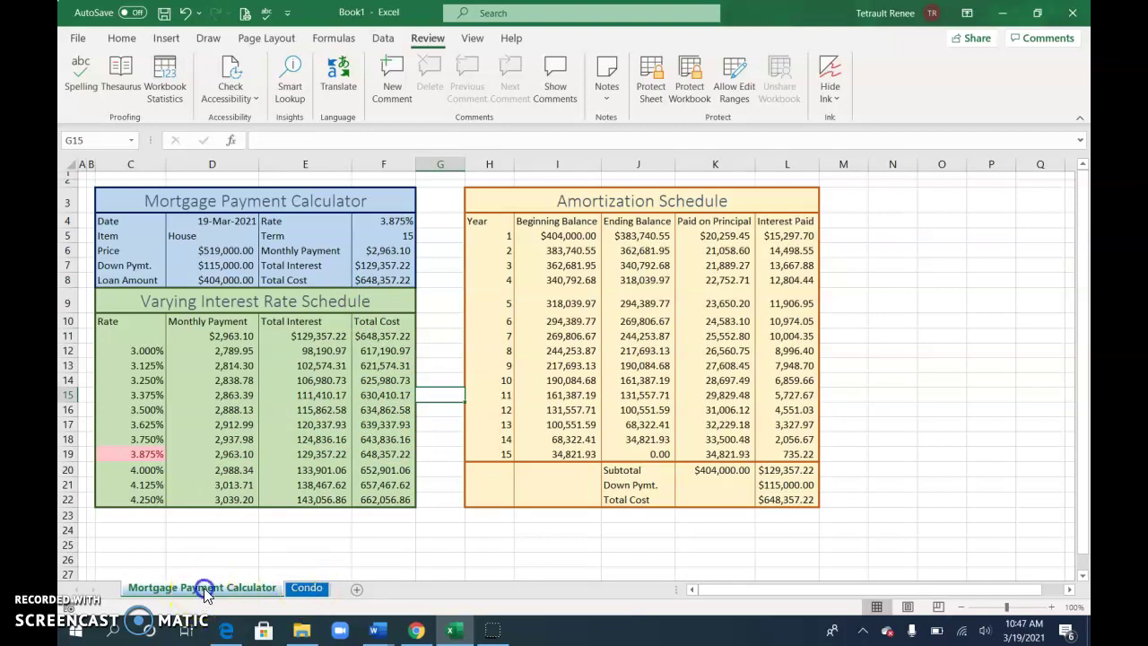
pyautogui.click(299, 589)
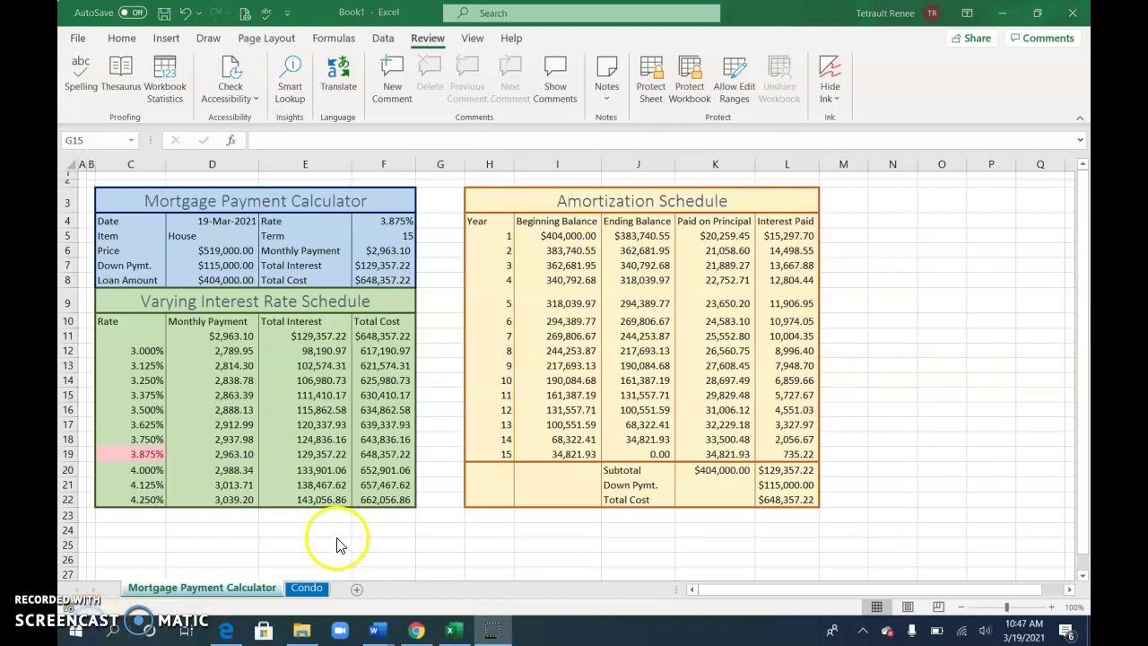
# - Hide the Condo worksheet
pyautogui.click(307, 596)
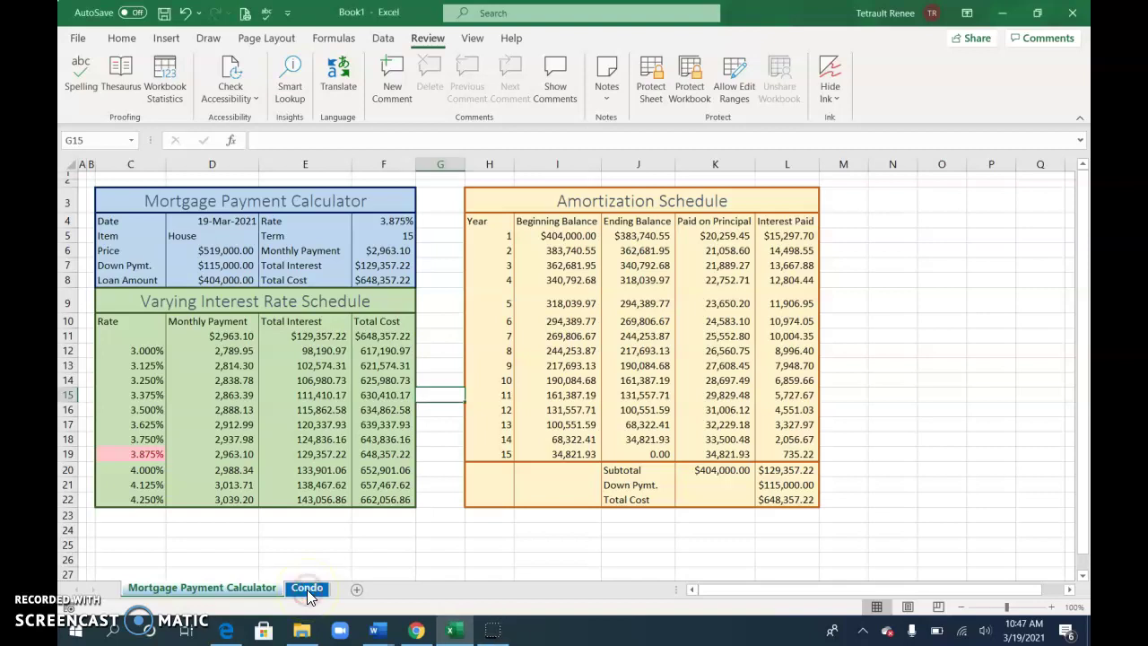
pyautogui.rightClick(307, 592)
pyautogui.click(344, 531)
# - Unhide the Condo worksheet
pyautogui.rightClick(221, 593)
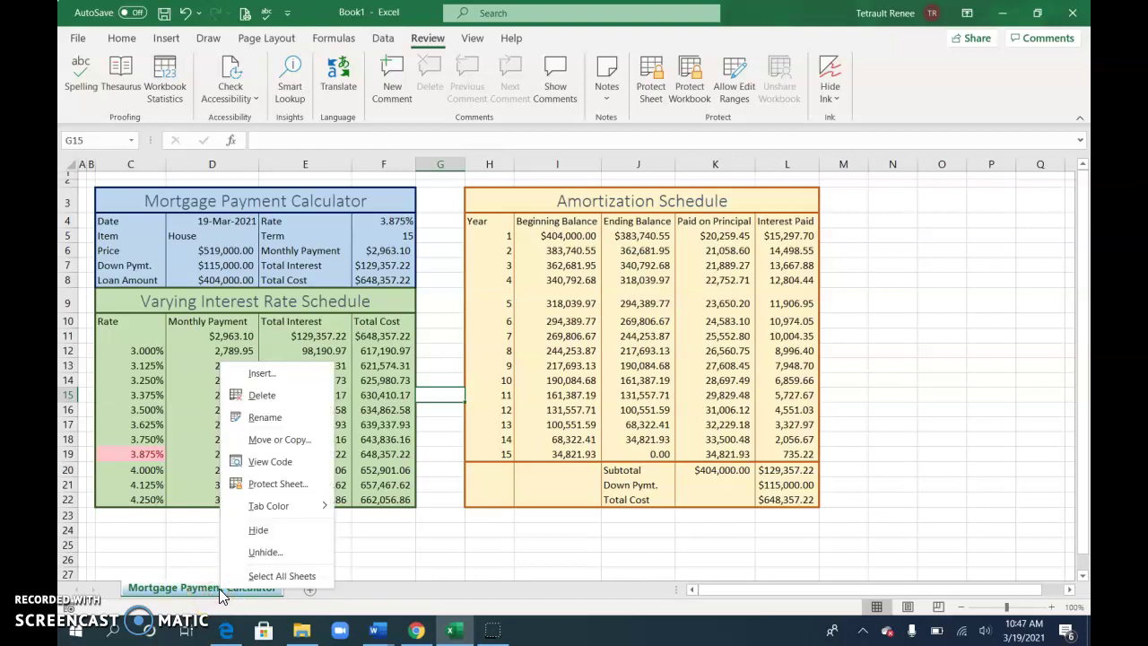
pyautogui.click(265, 551)
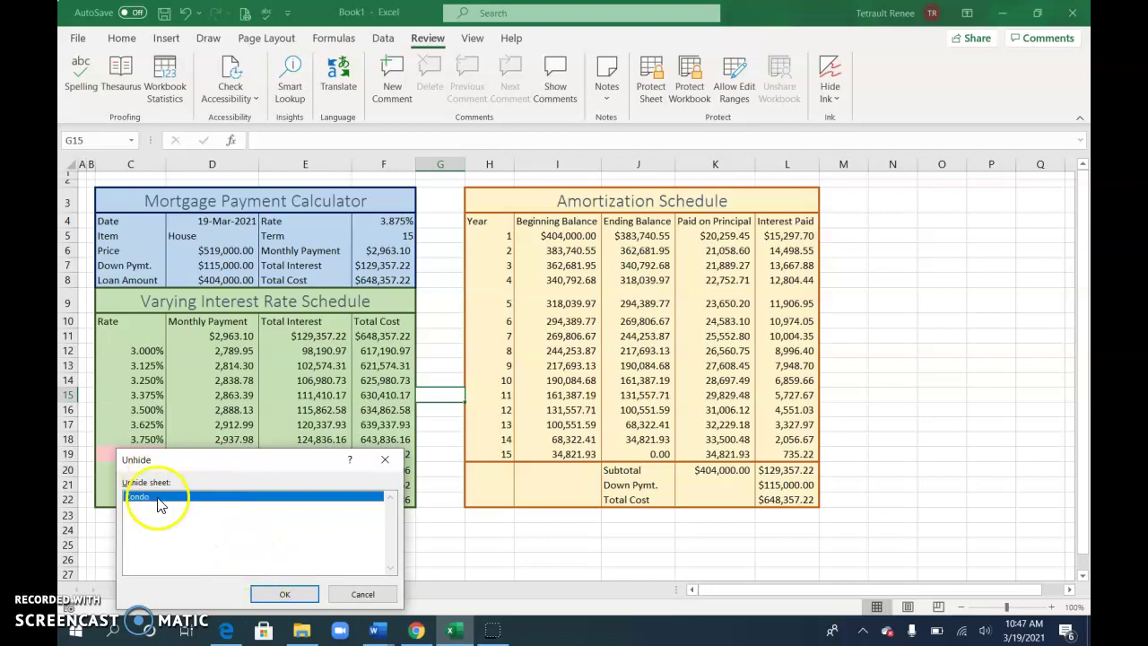
pyautogui.click(268, 589)
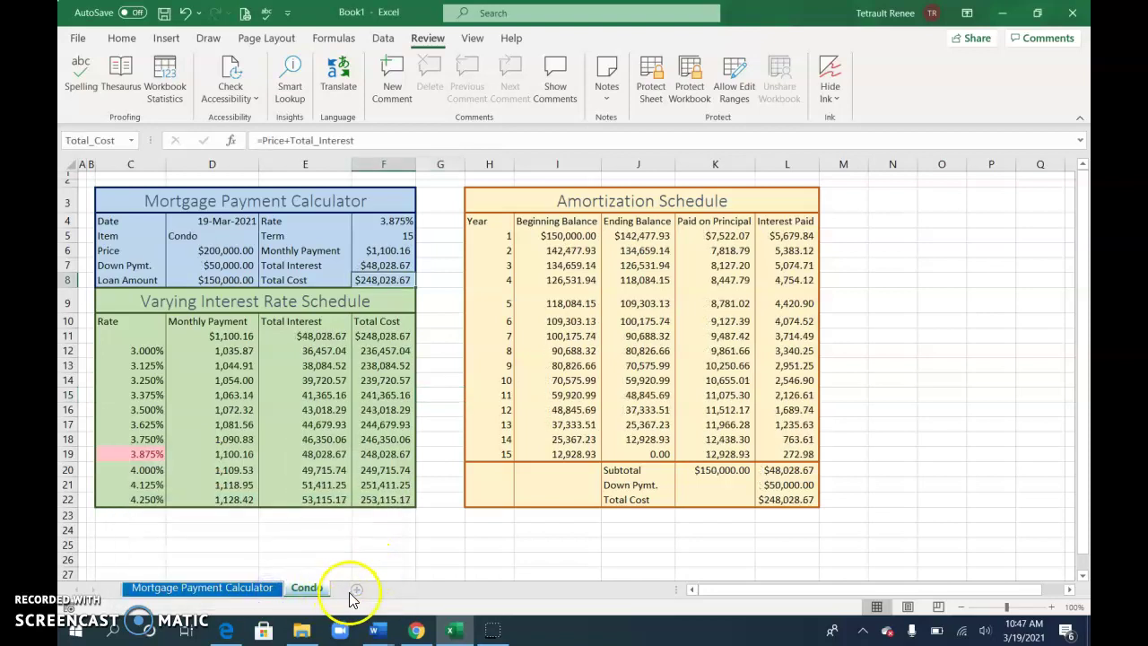